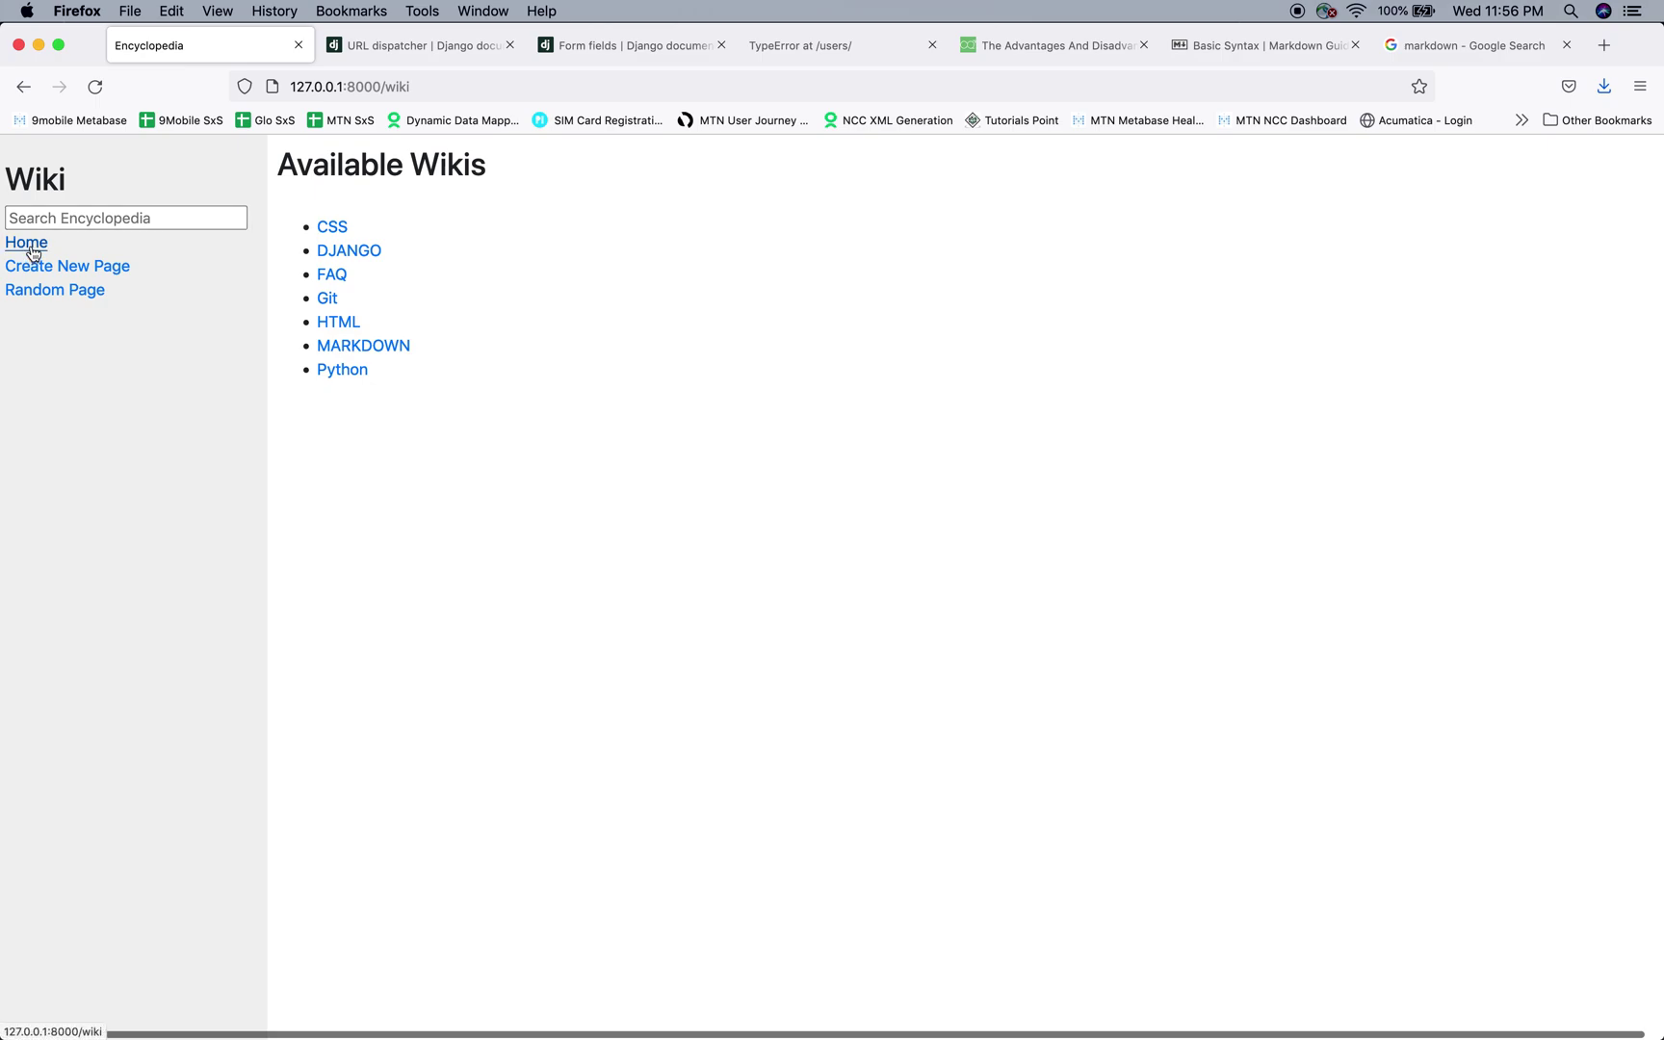
- View the FAQ, HTML and Python entries from the wiki list, returning to the home page after each one
click(32, 250)
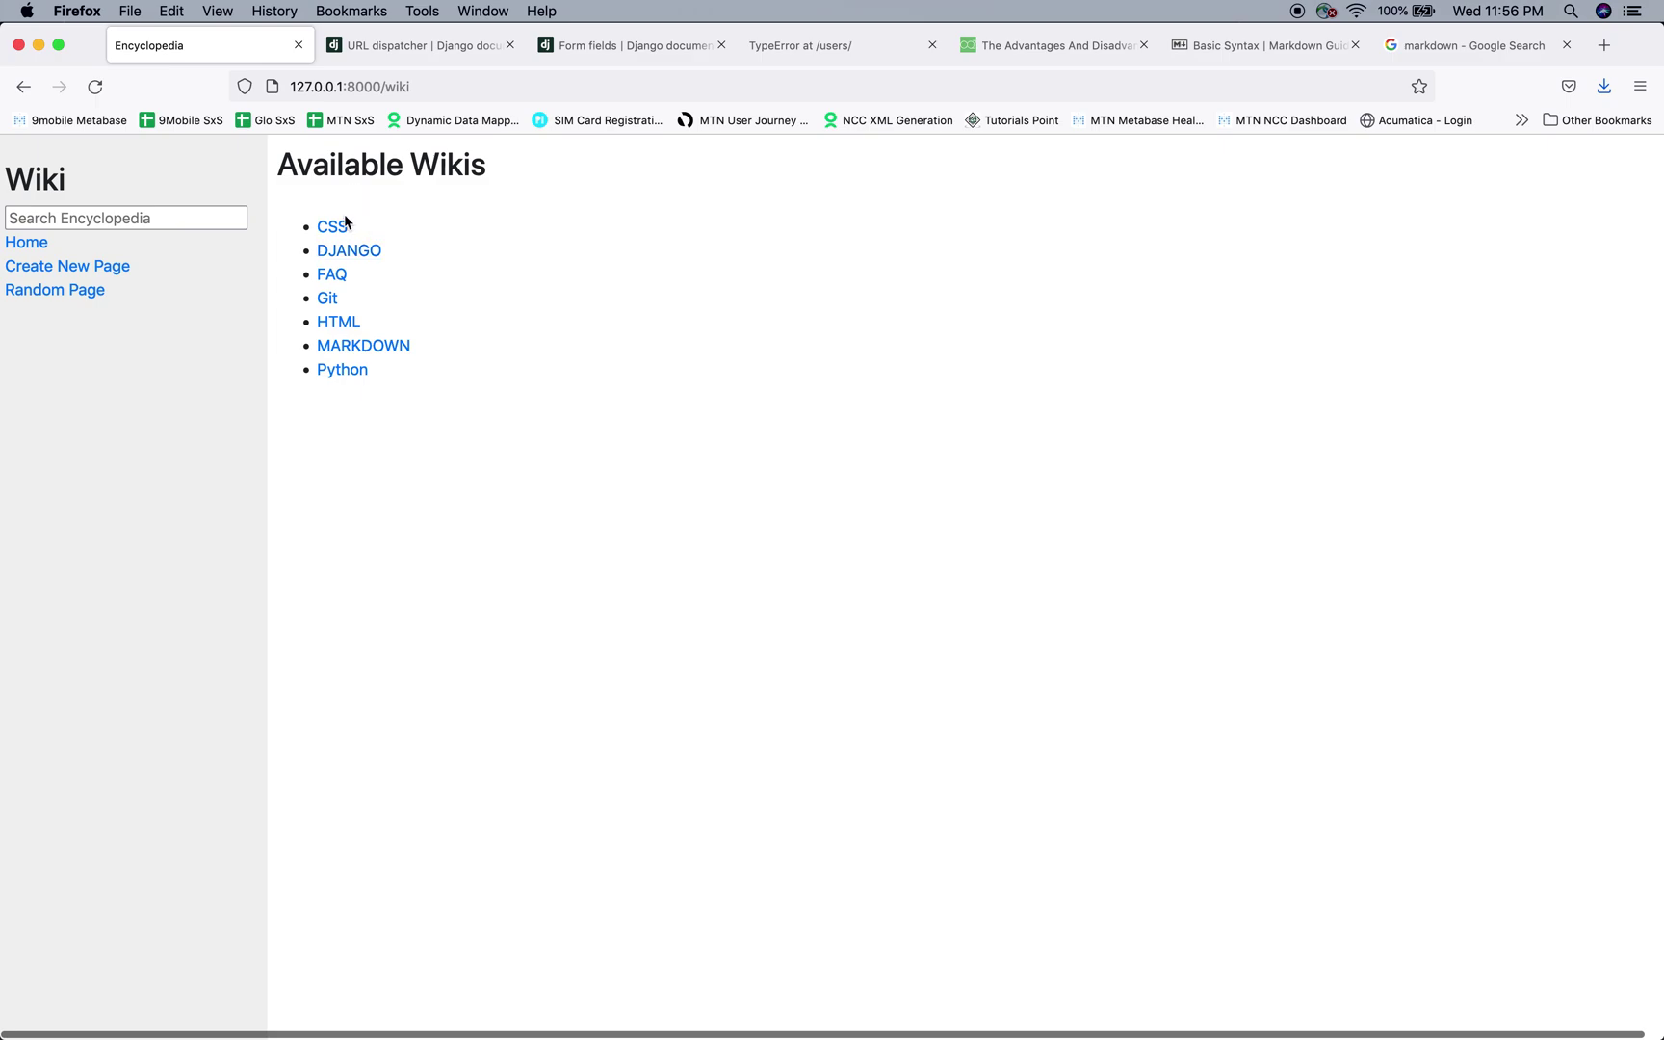
click(332, 276)
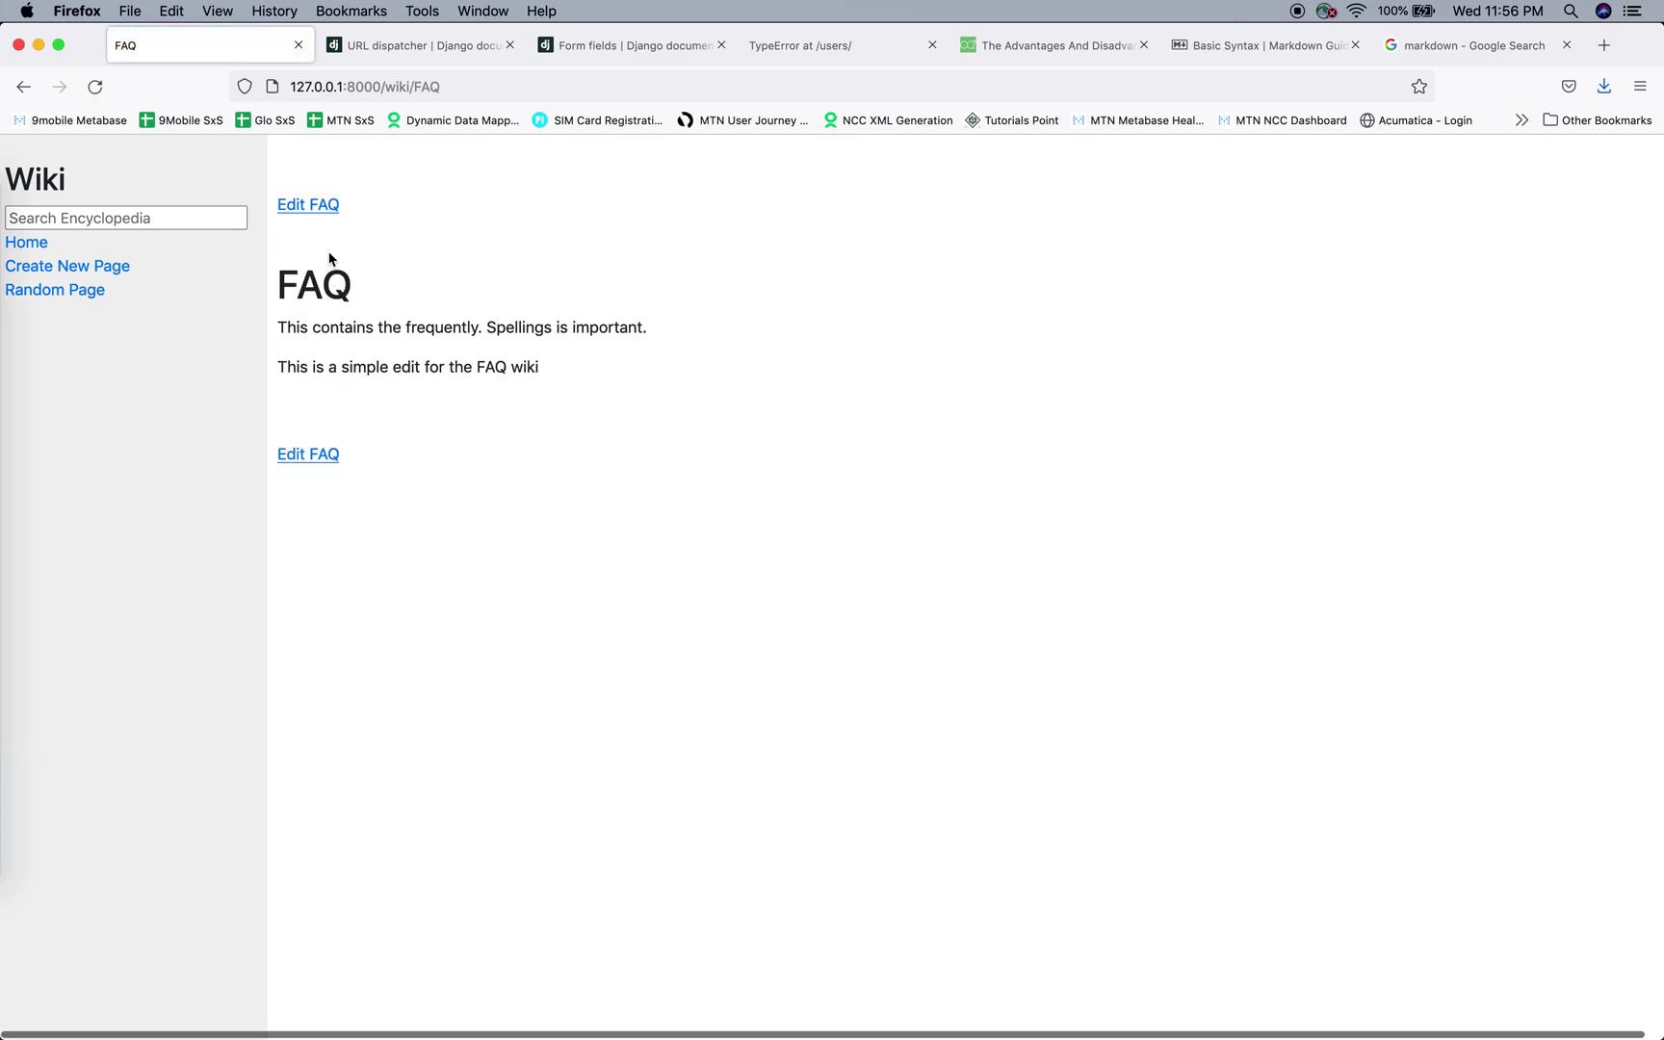
click(36, 246)
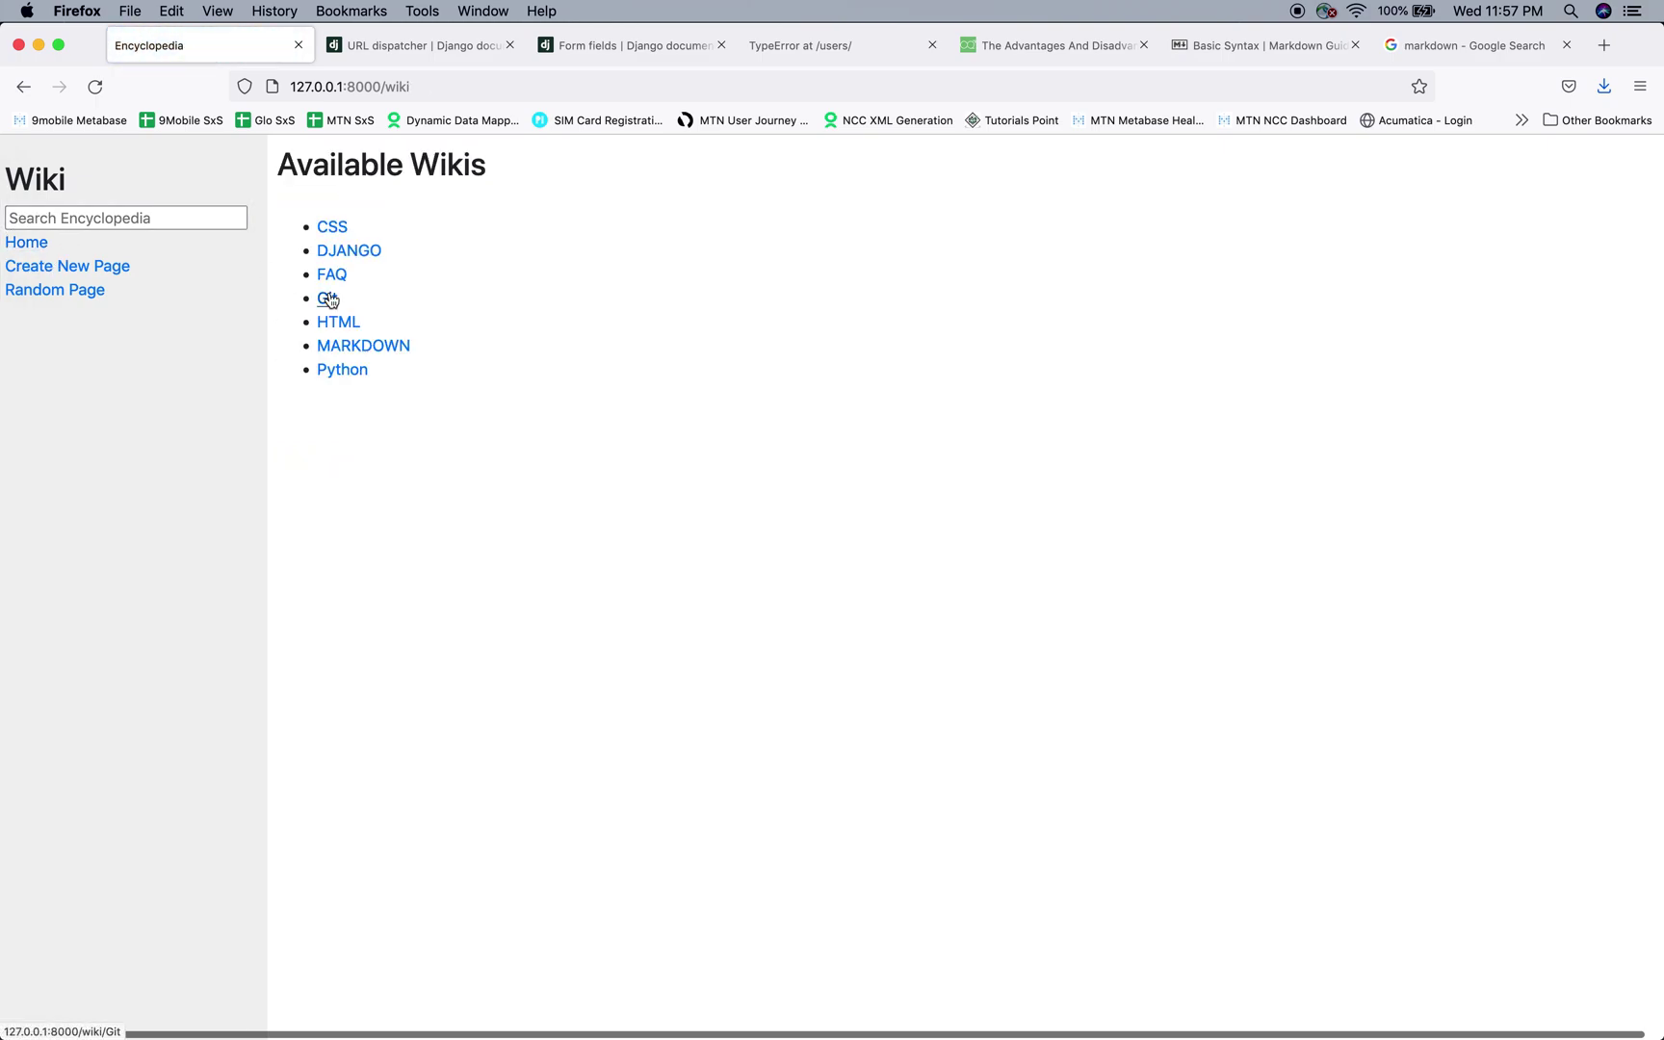
click(339, 324)
click(38, 244)
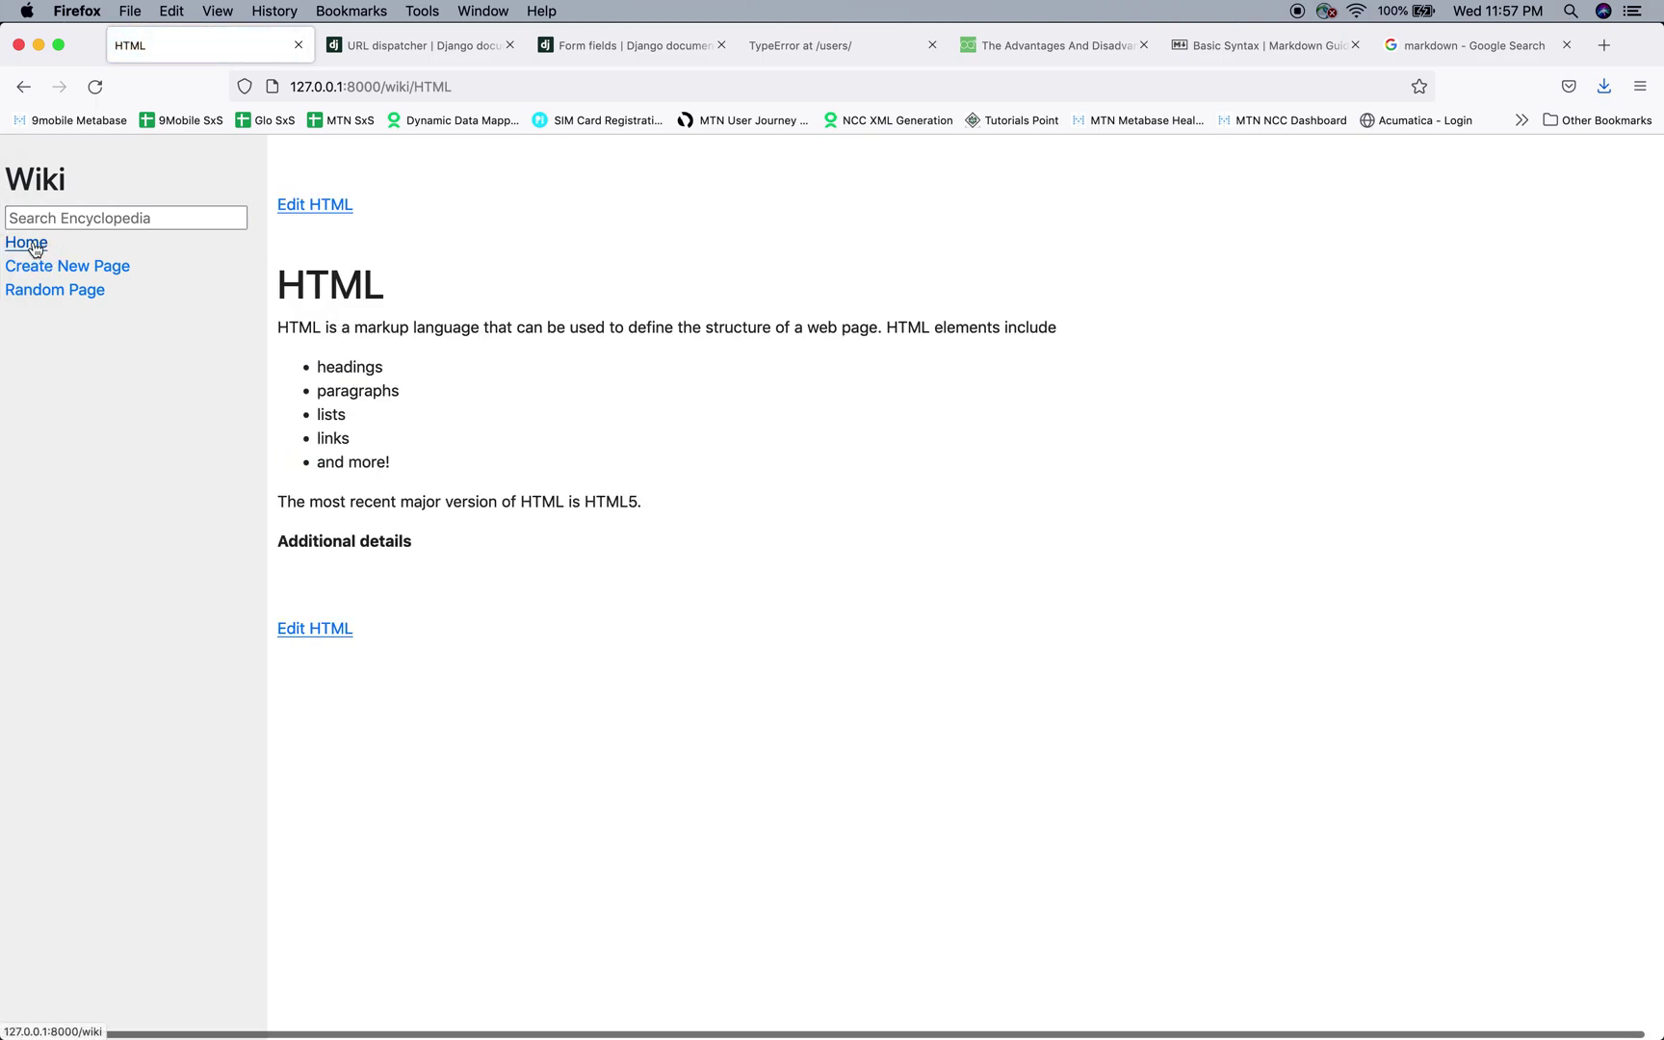
click(342, 371)
click(48, 243)
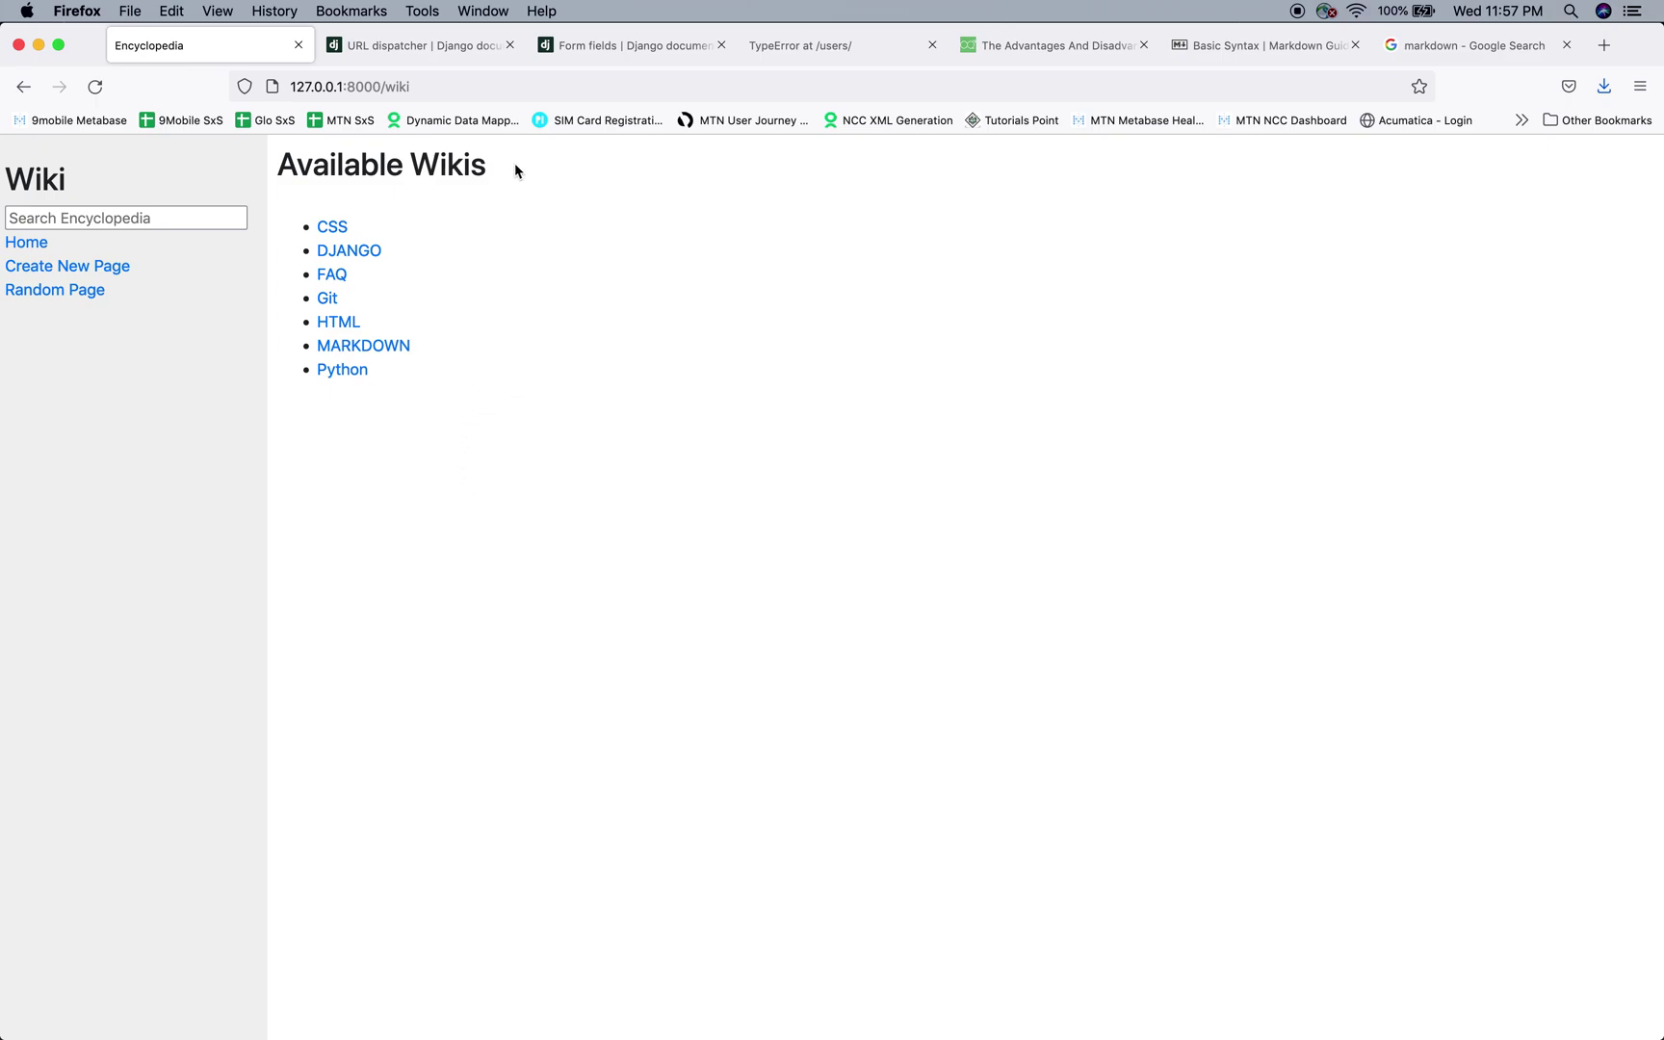
- Load the html and Git entries directly through their 127.0.0.1:8000/wiki/ addresses
click(448, 86)
click(448, 86)
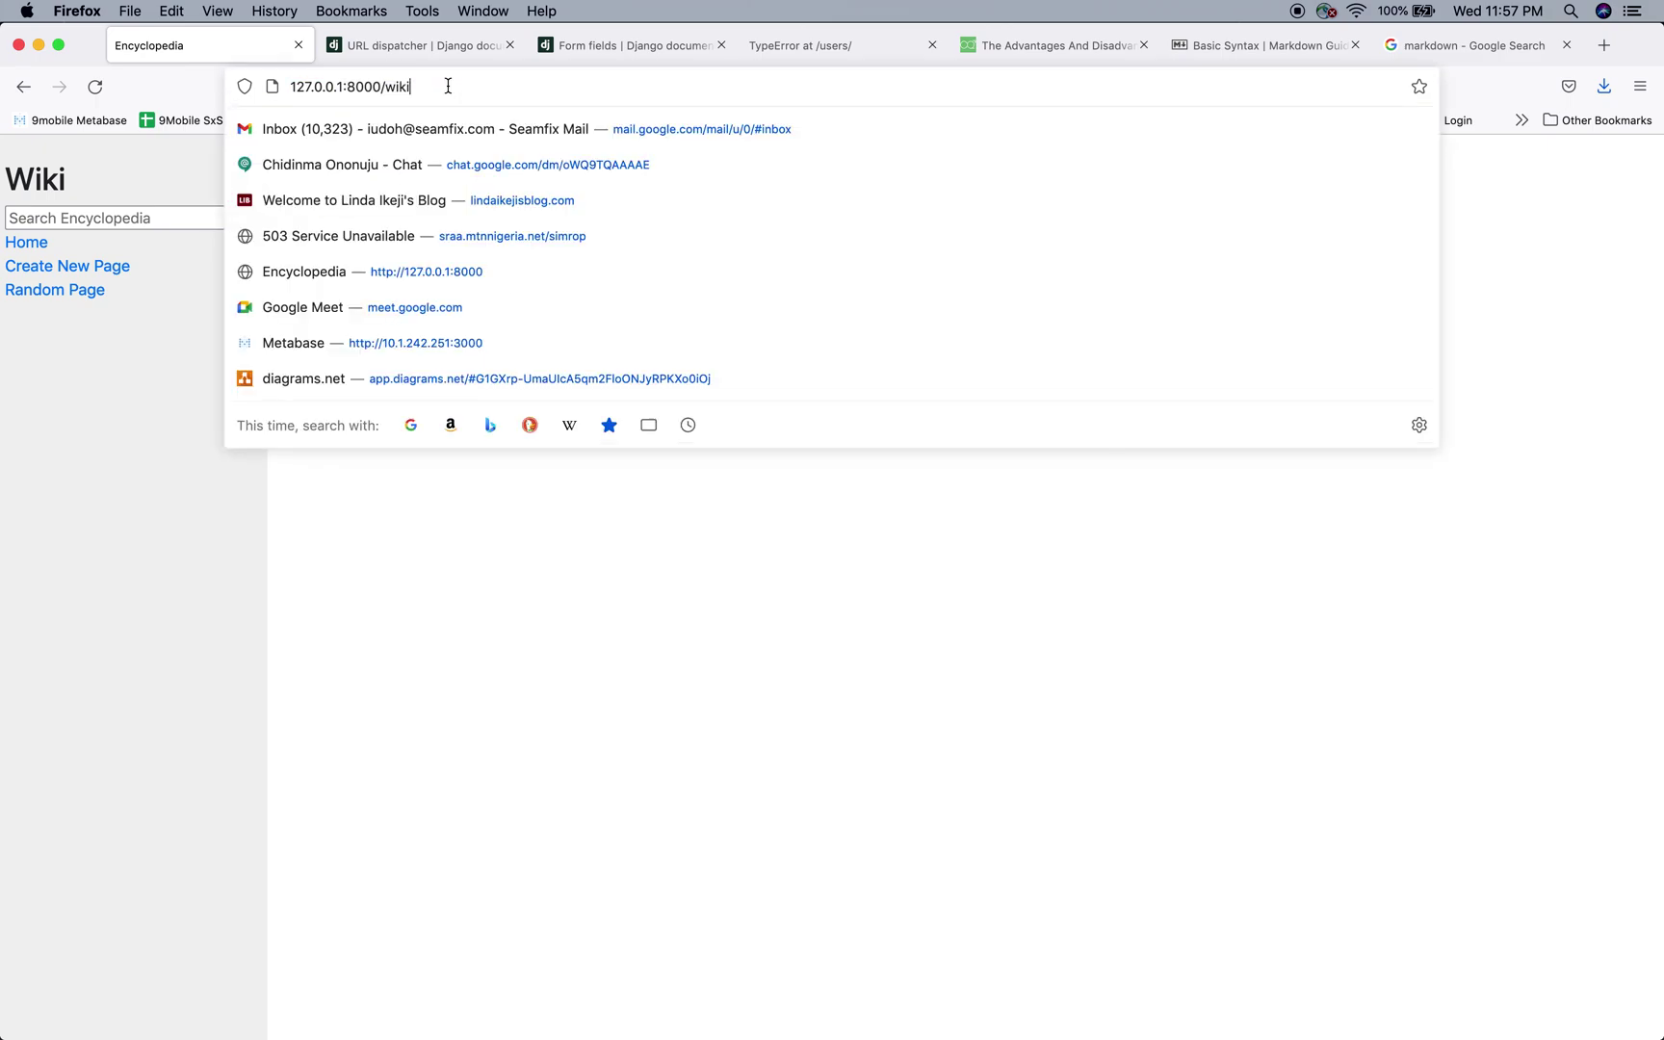
text(/)
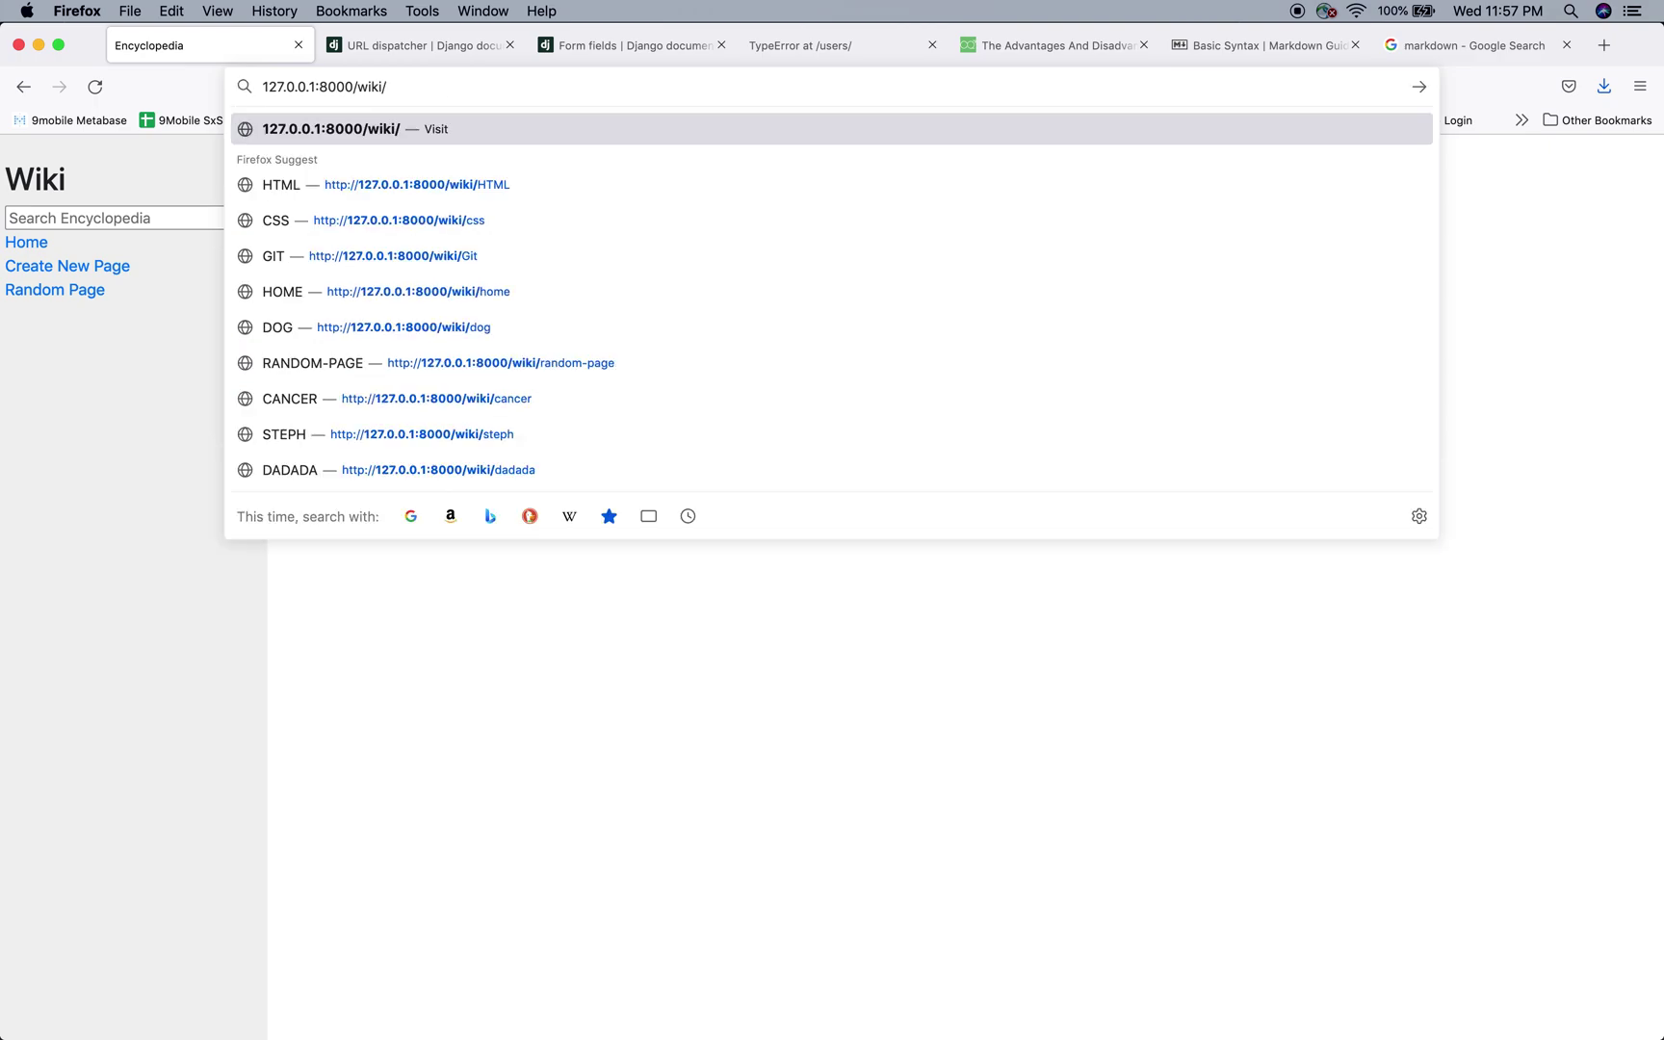
text(html)
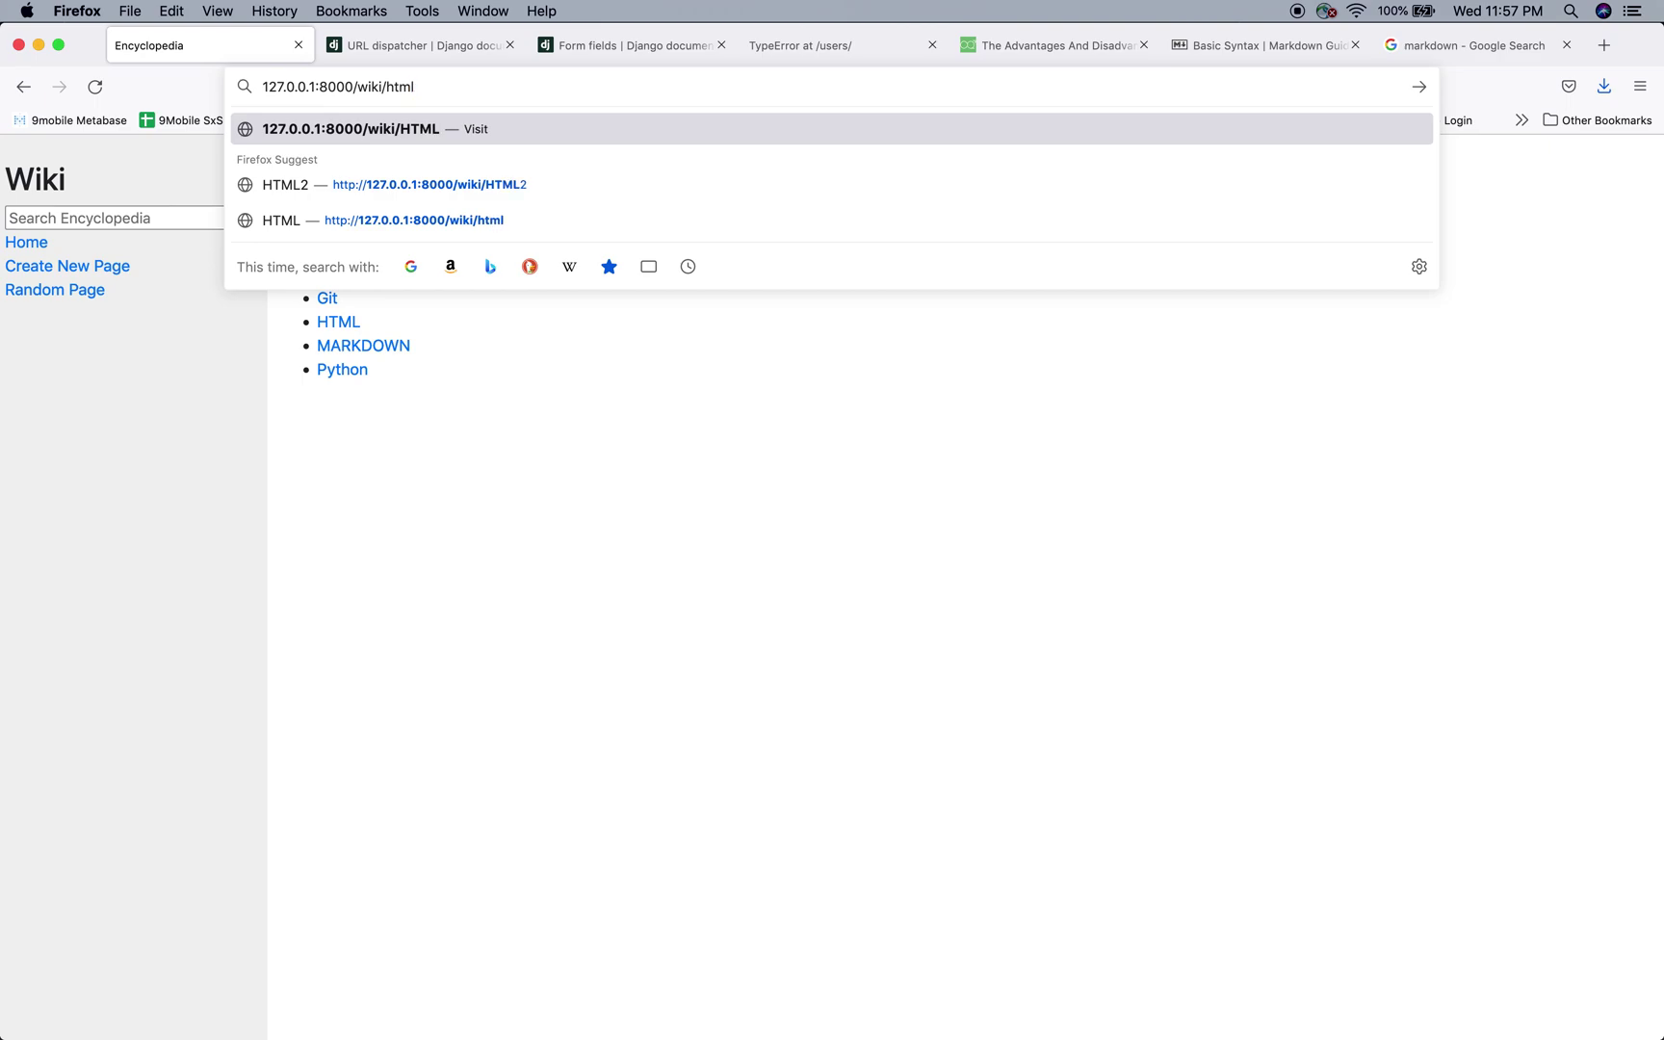
key(Return)
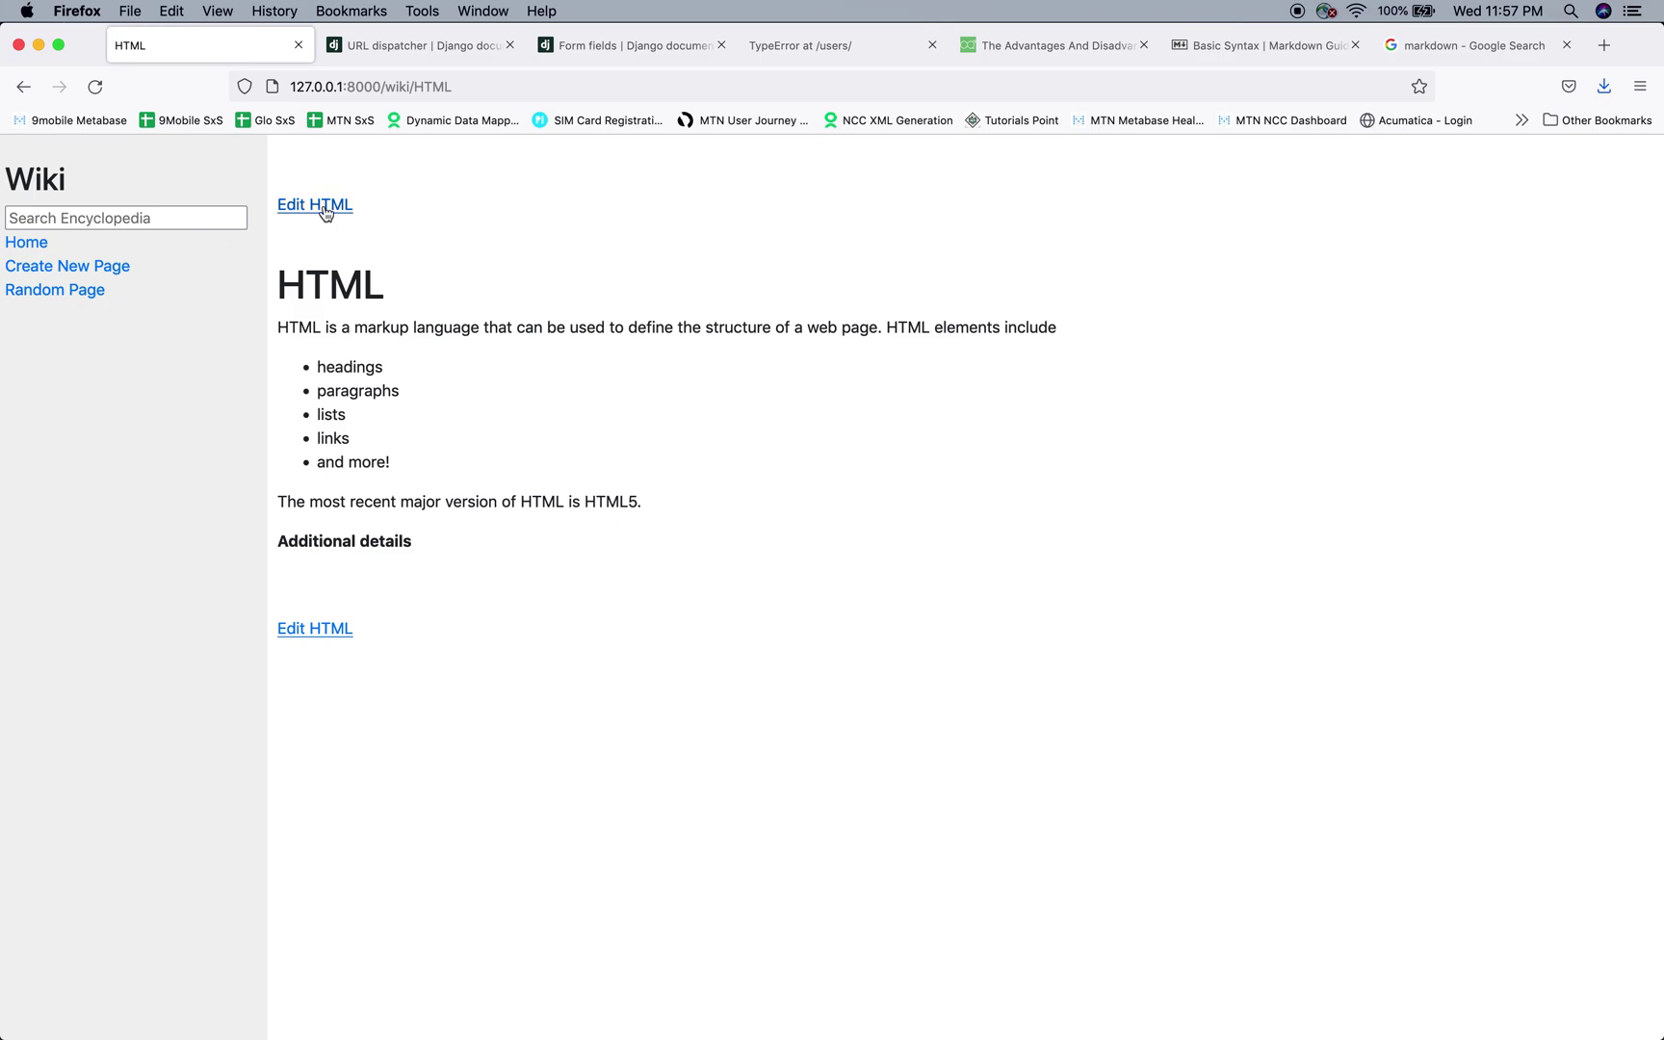
double_click(430, 87)
text(Git)
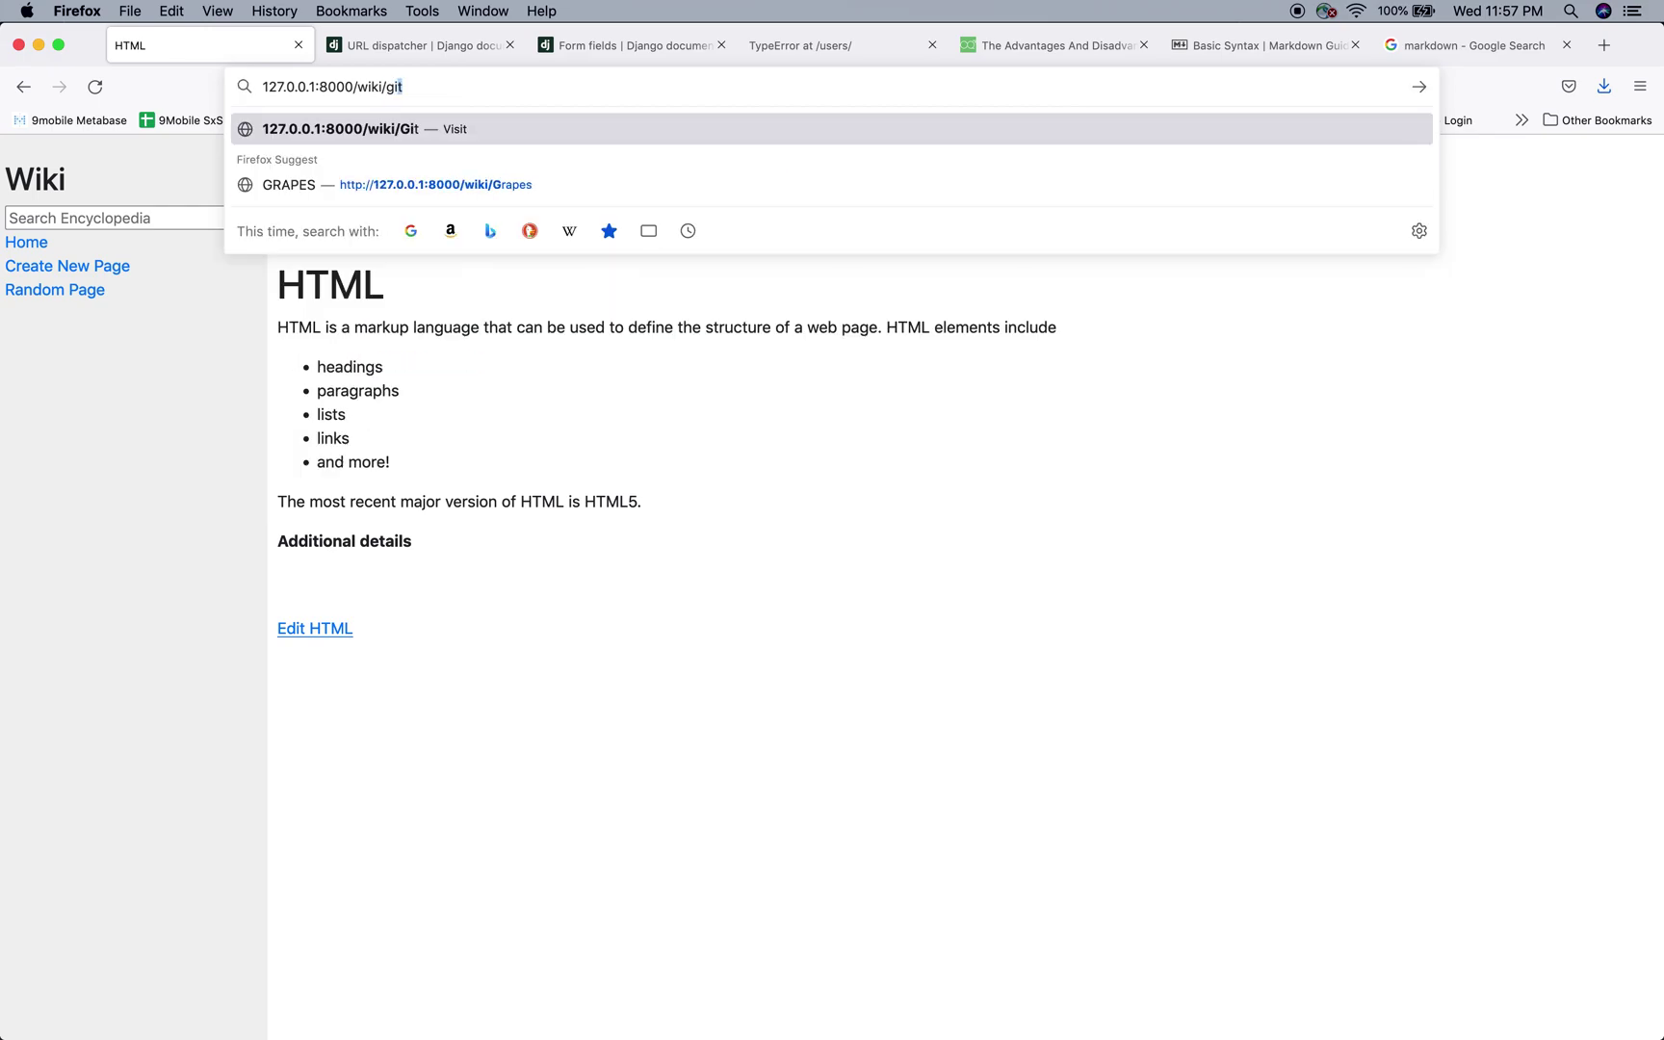
key(Return)
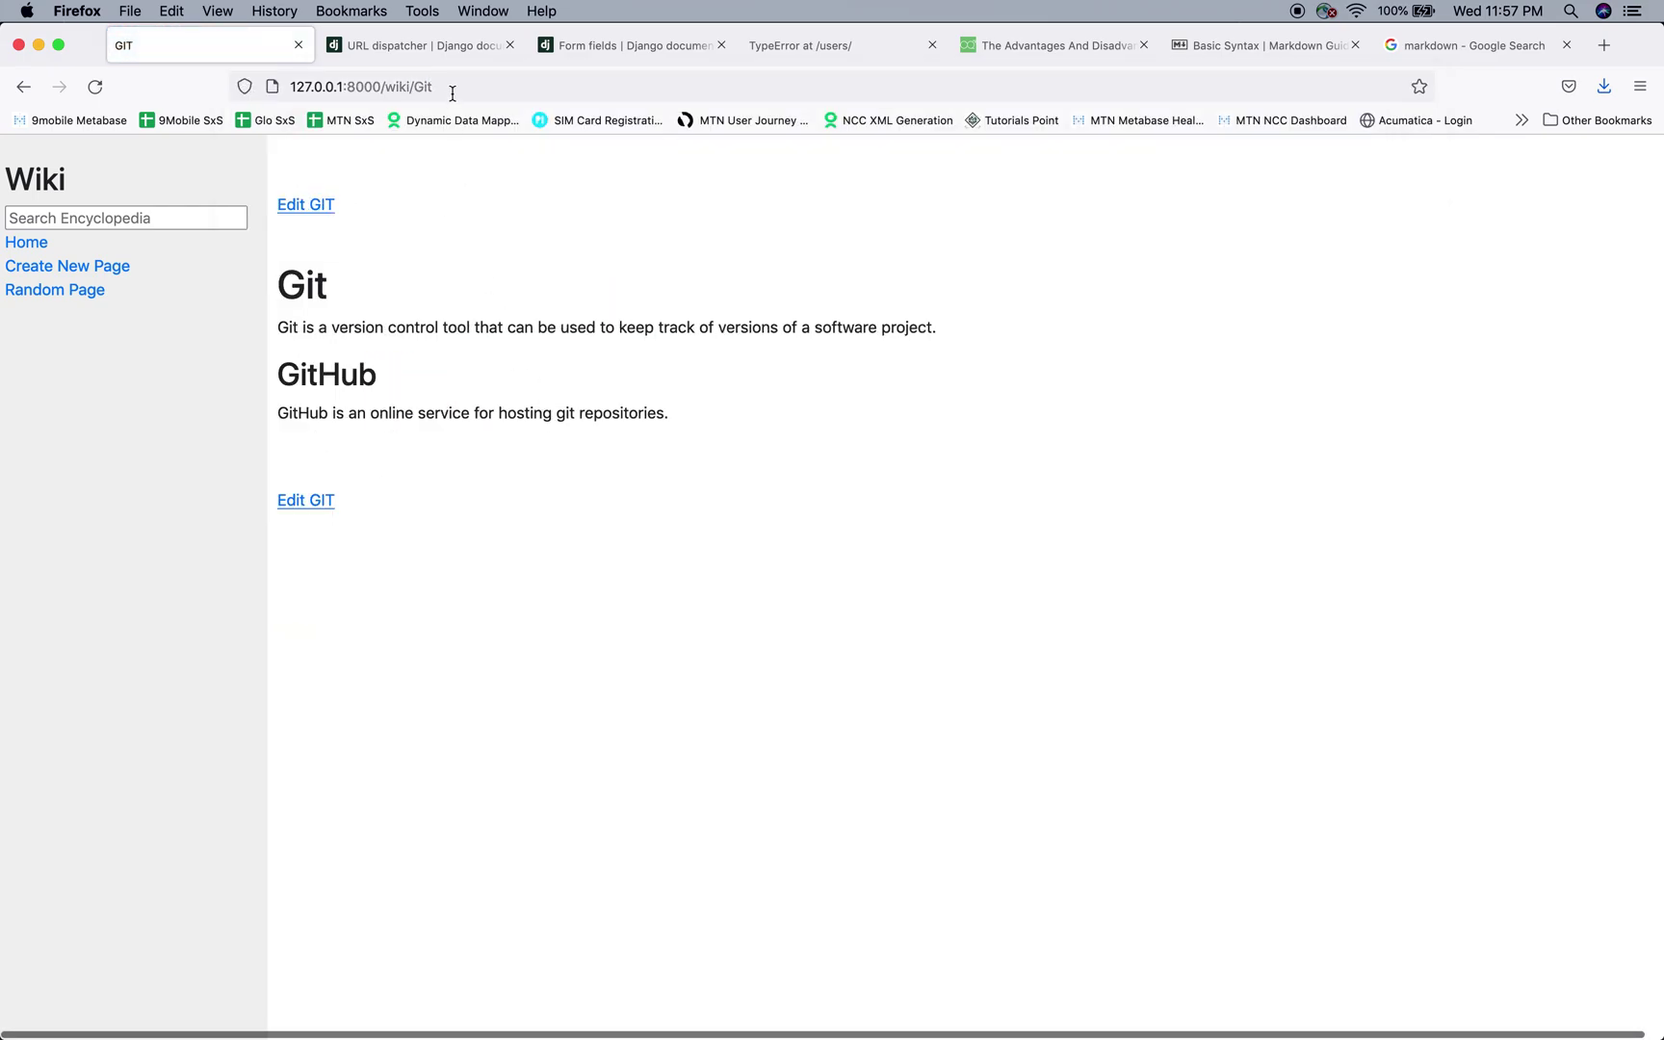
- Request the address 127.0.0.1:8000/wiki/home, and go back to the list of available wikis
double_click(427, 88)
text(home)
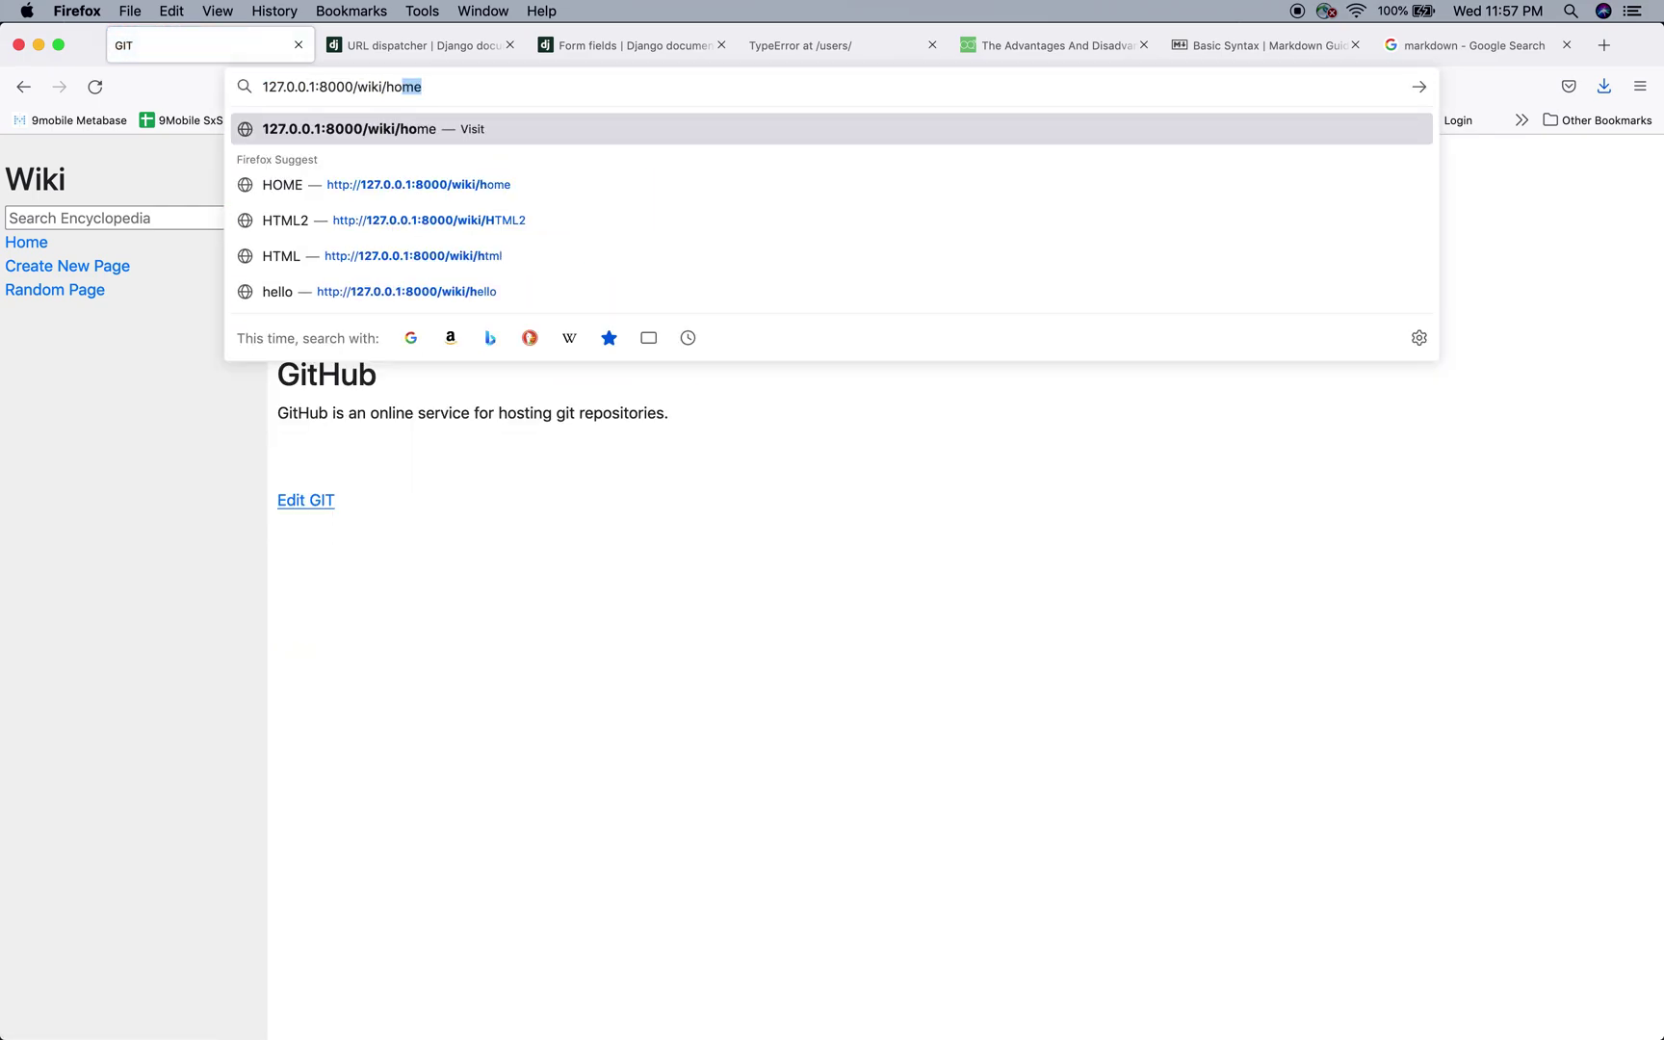
key(Return)
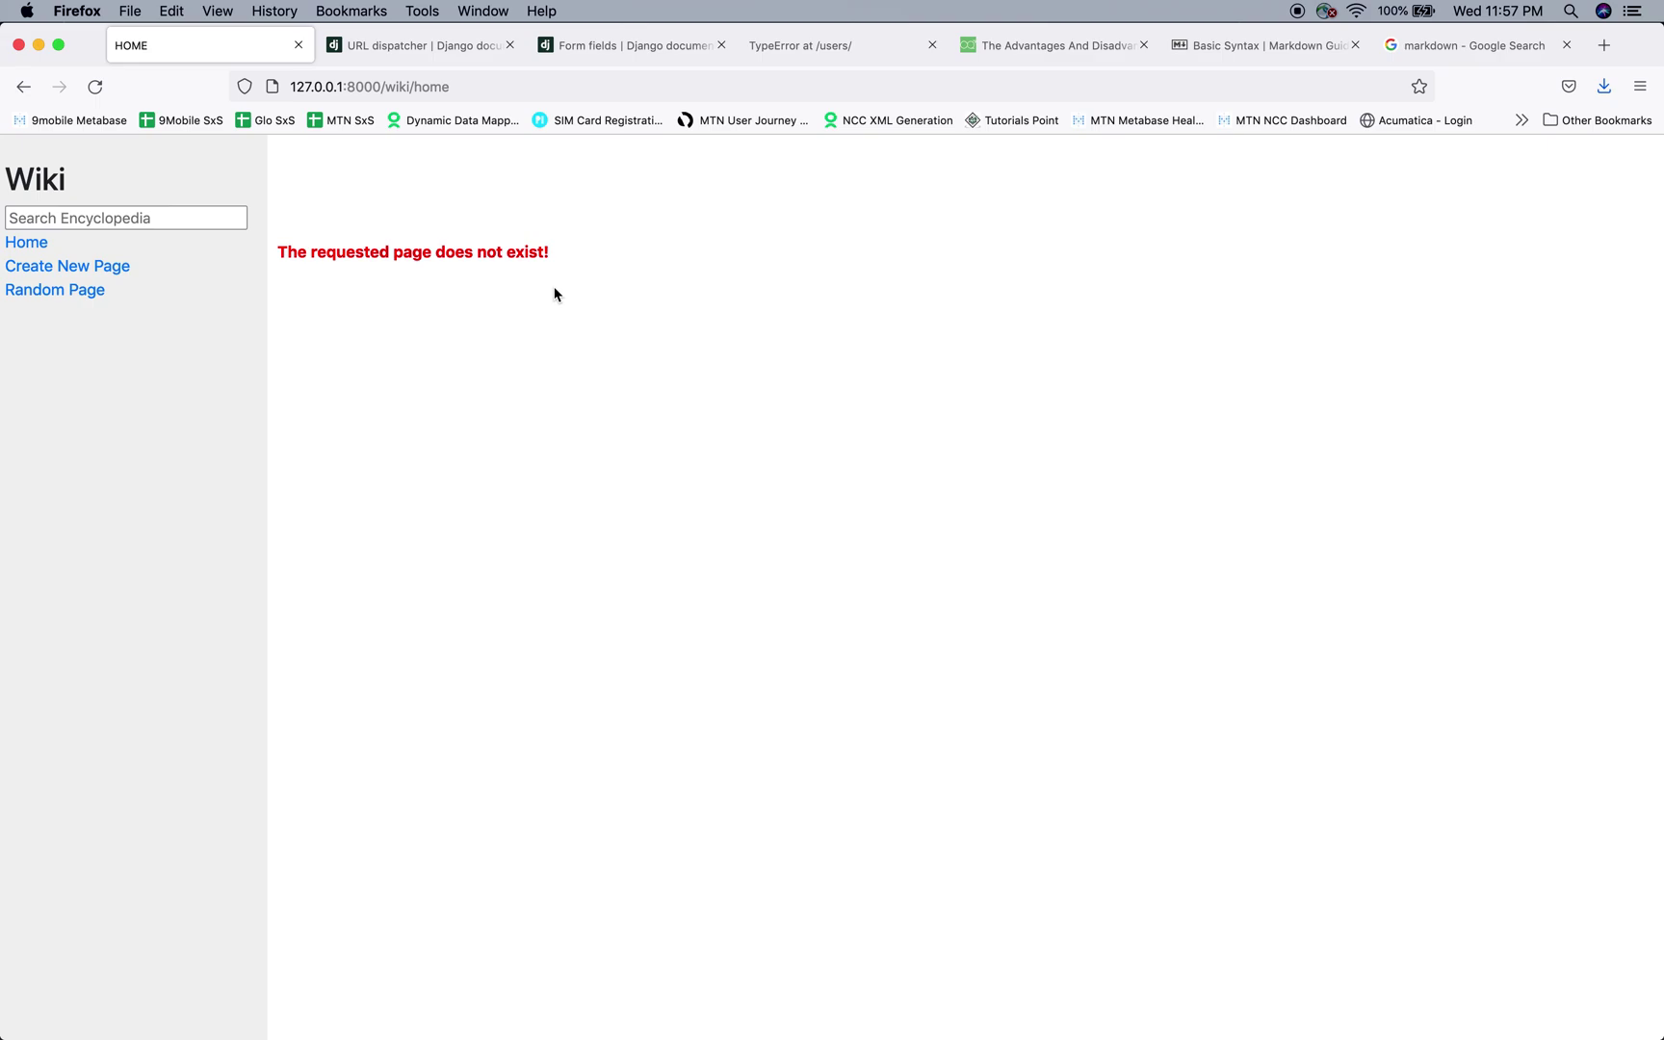
click(30, 250)
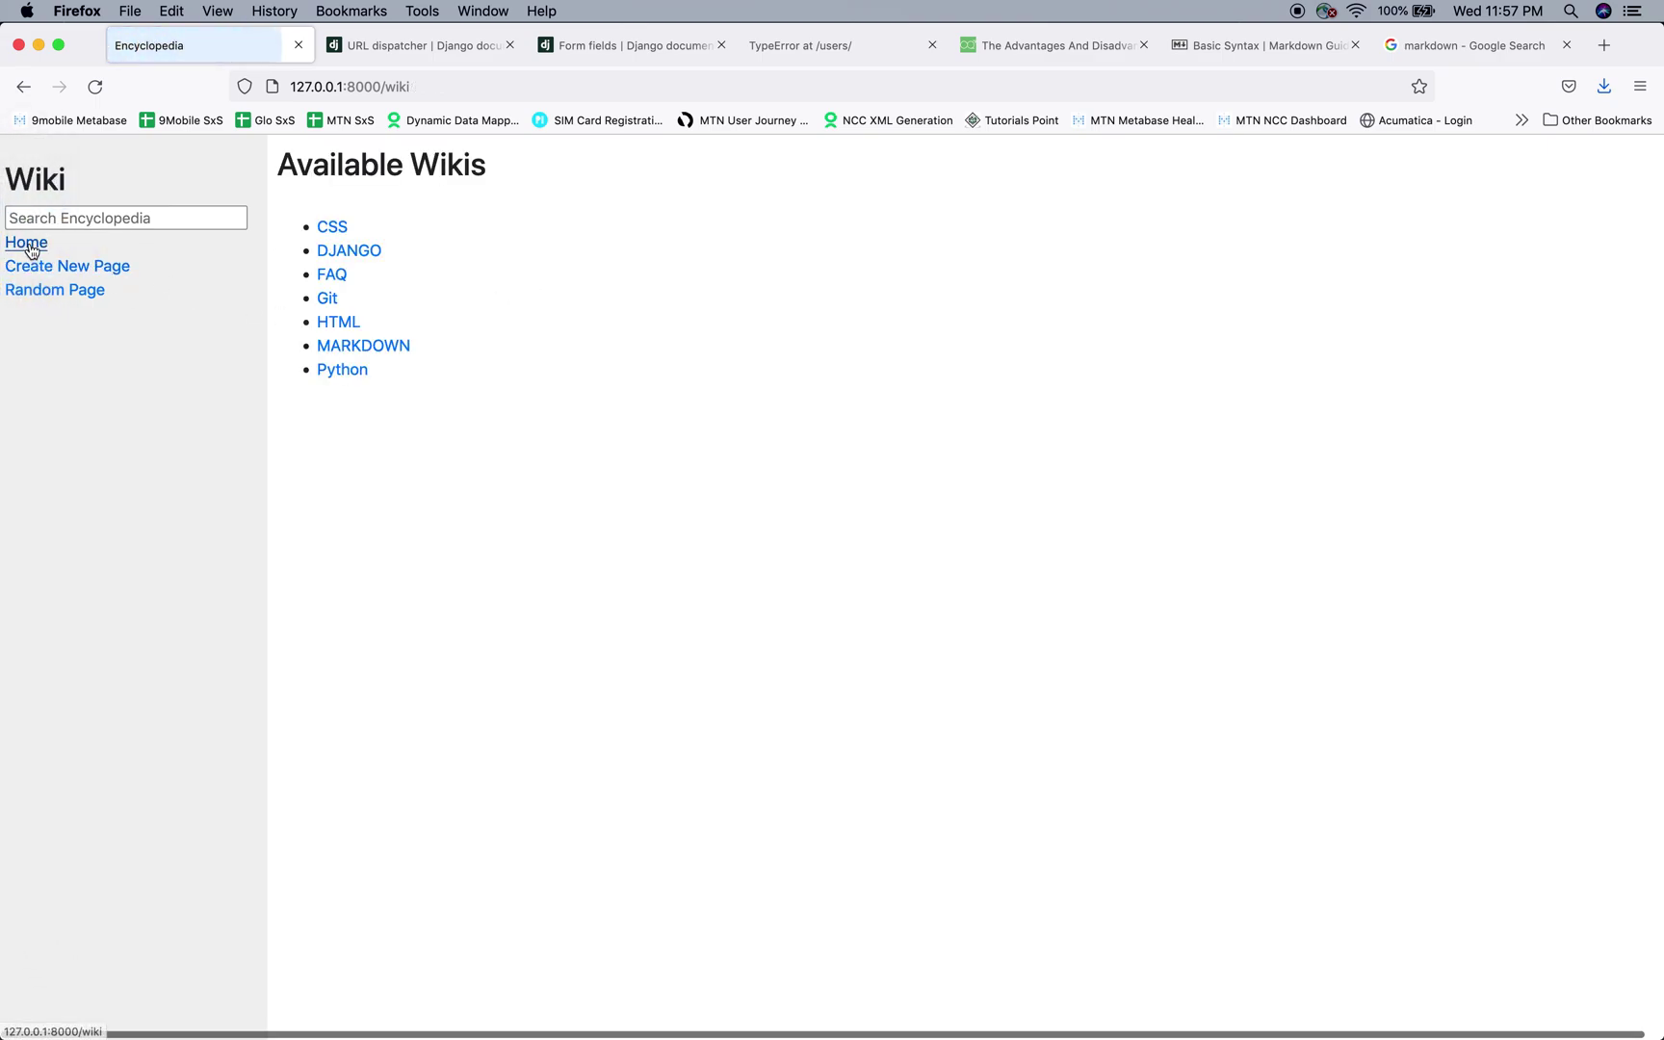
click(95, 275)
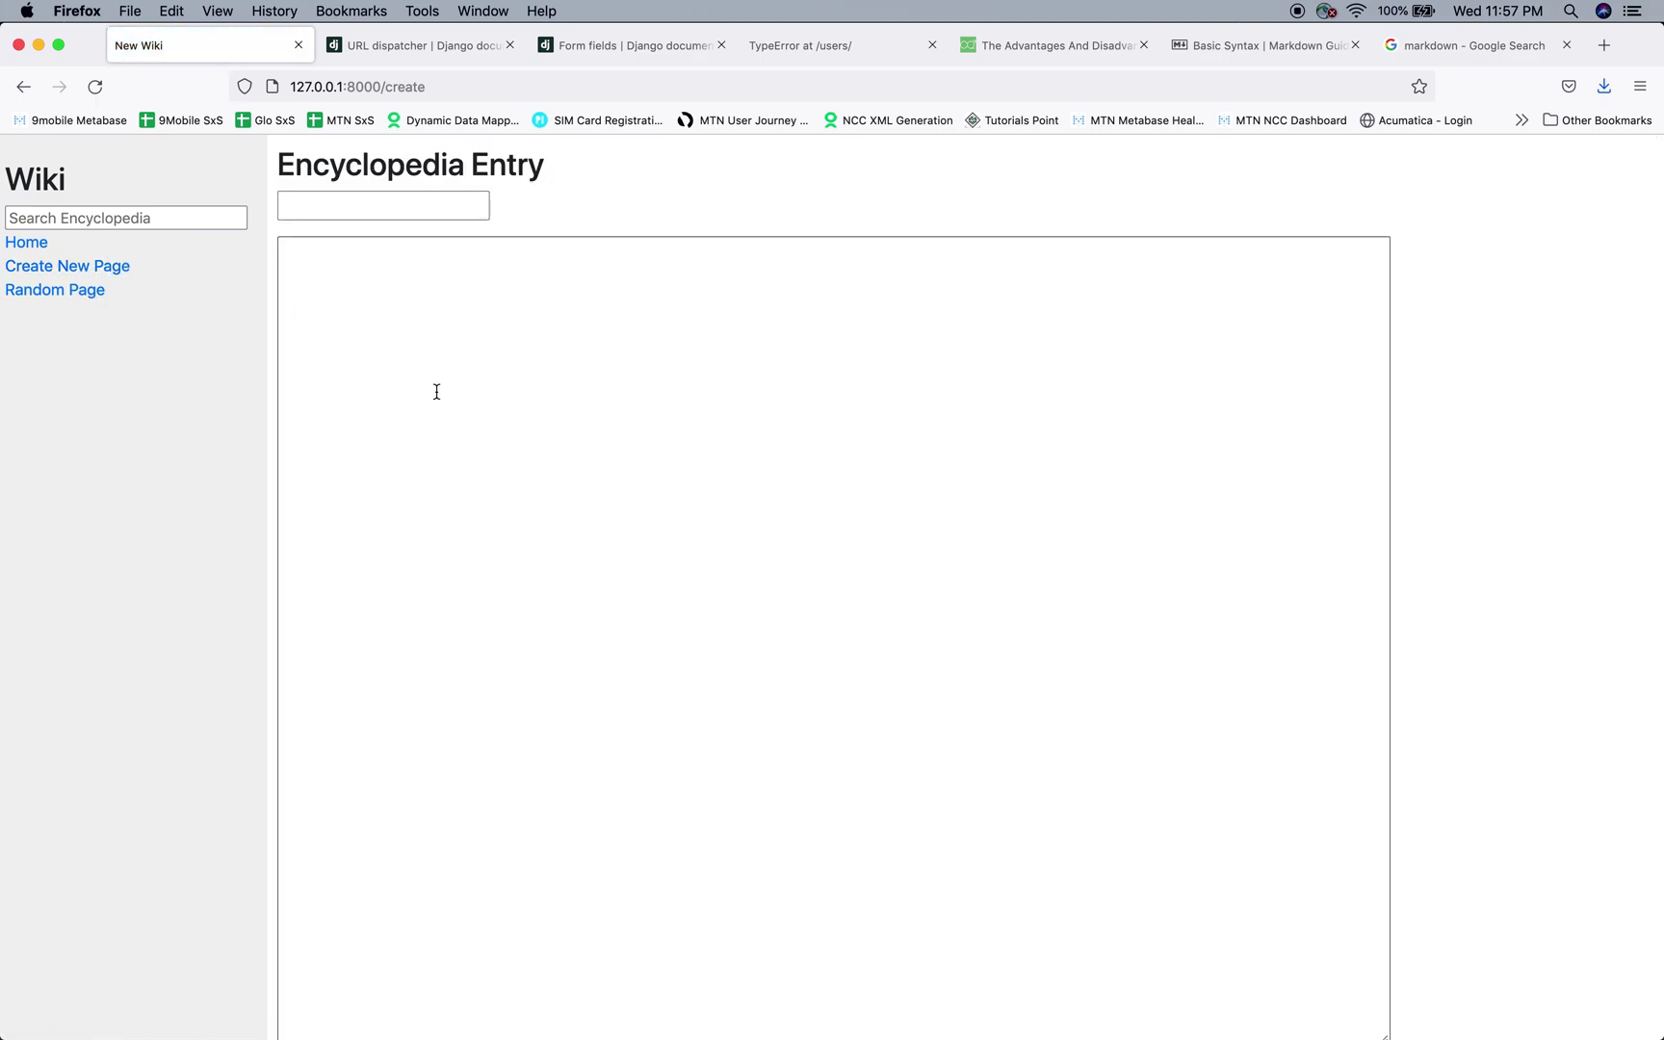
click(346, 211)
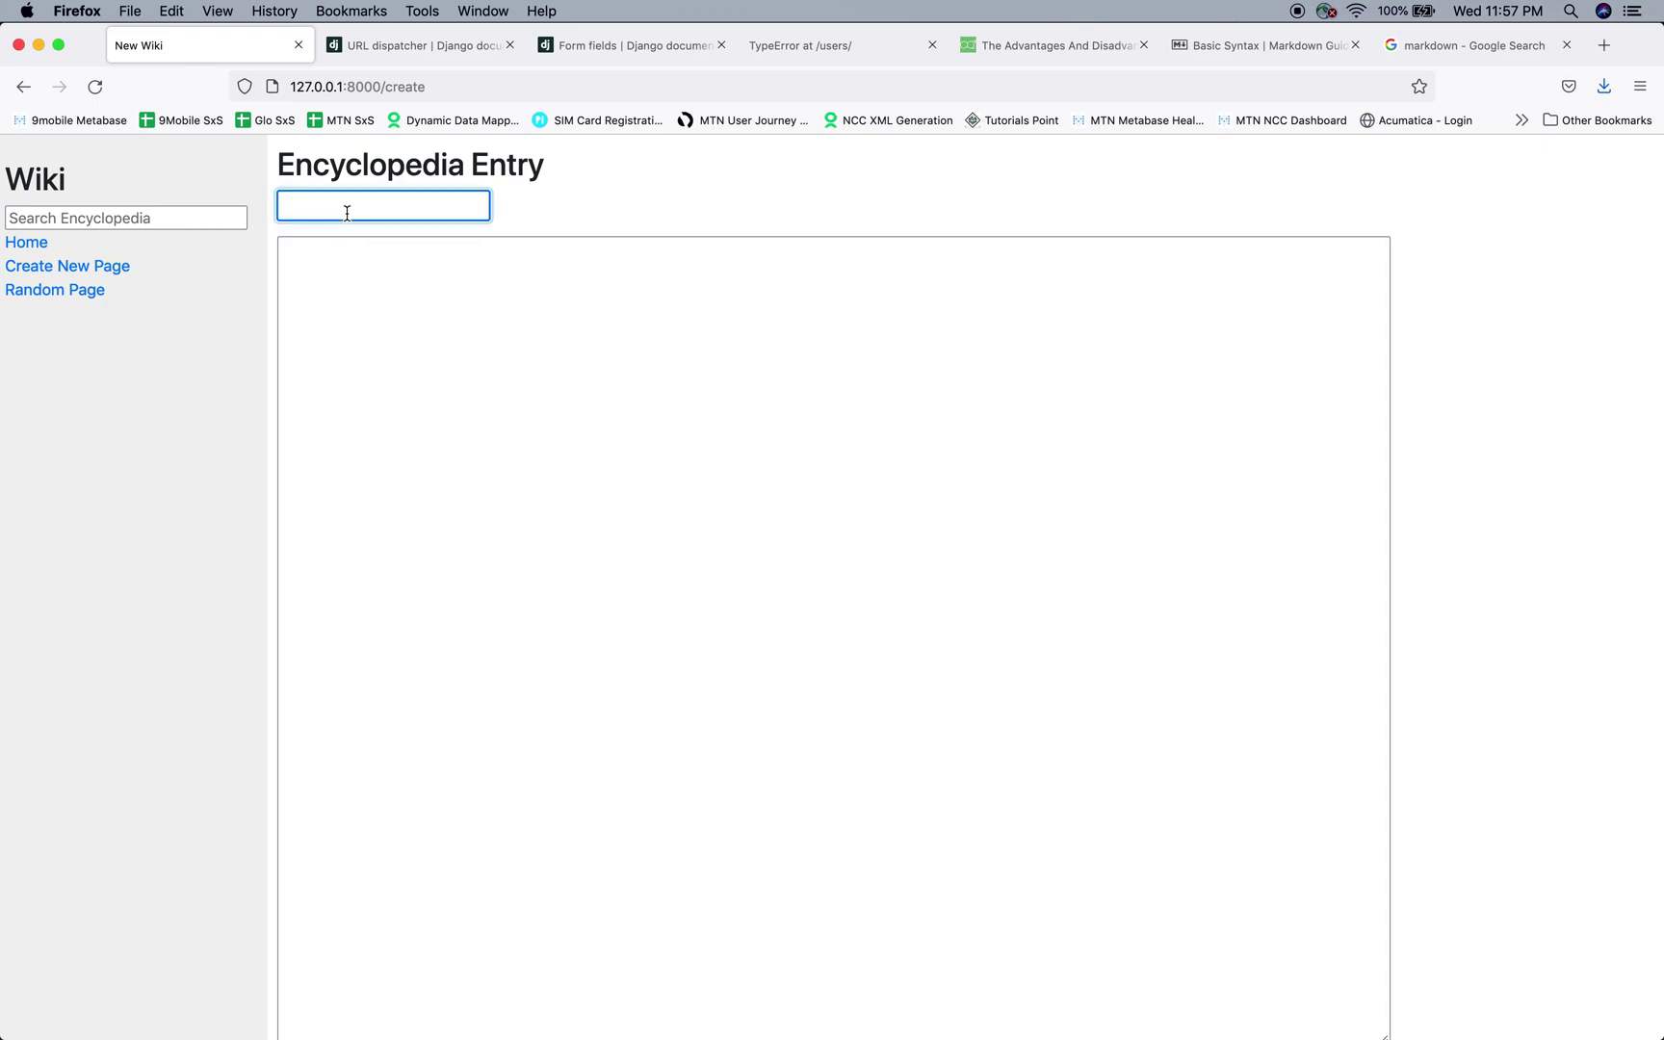
text(Nigeria)
click(388, 356)
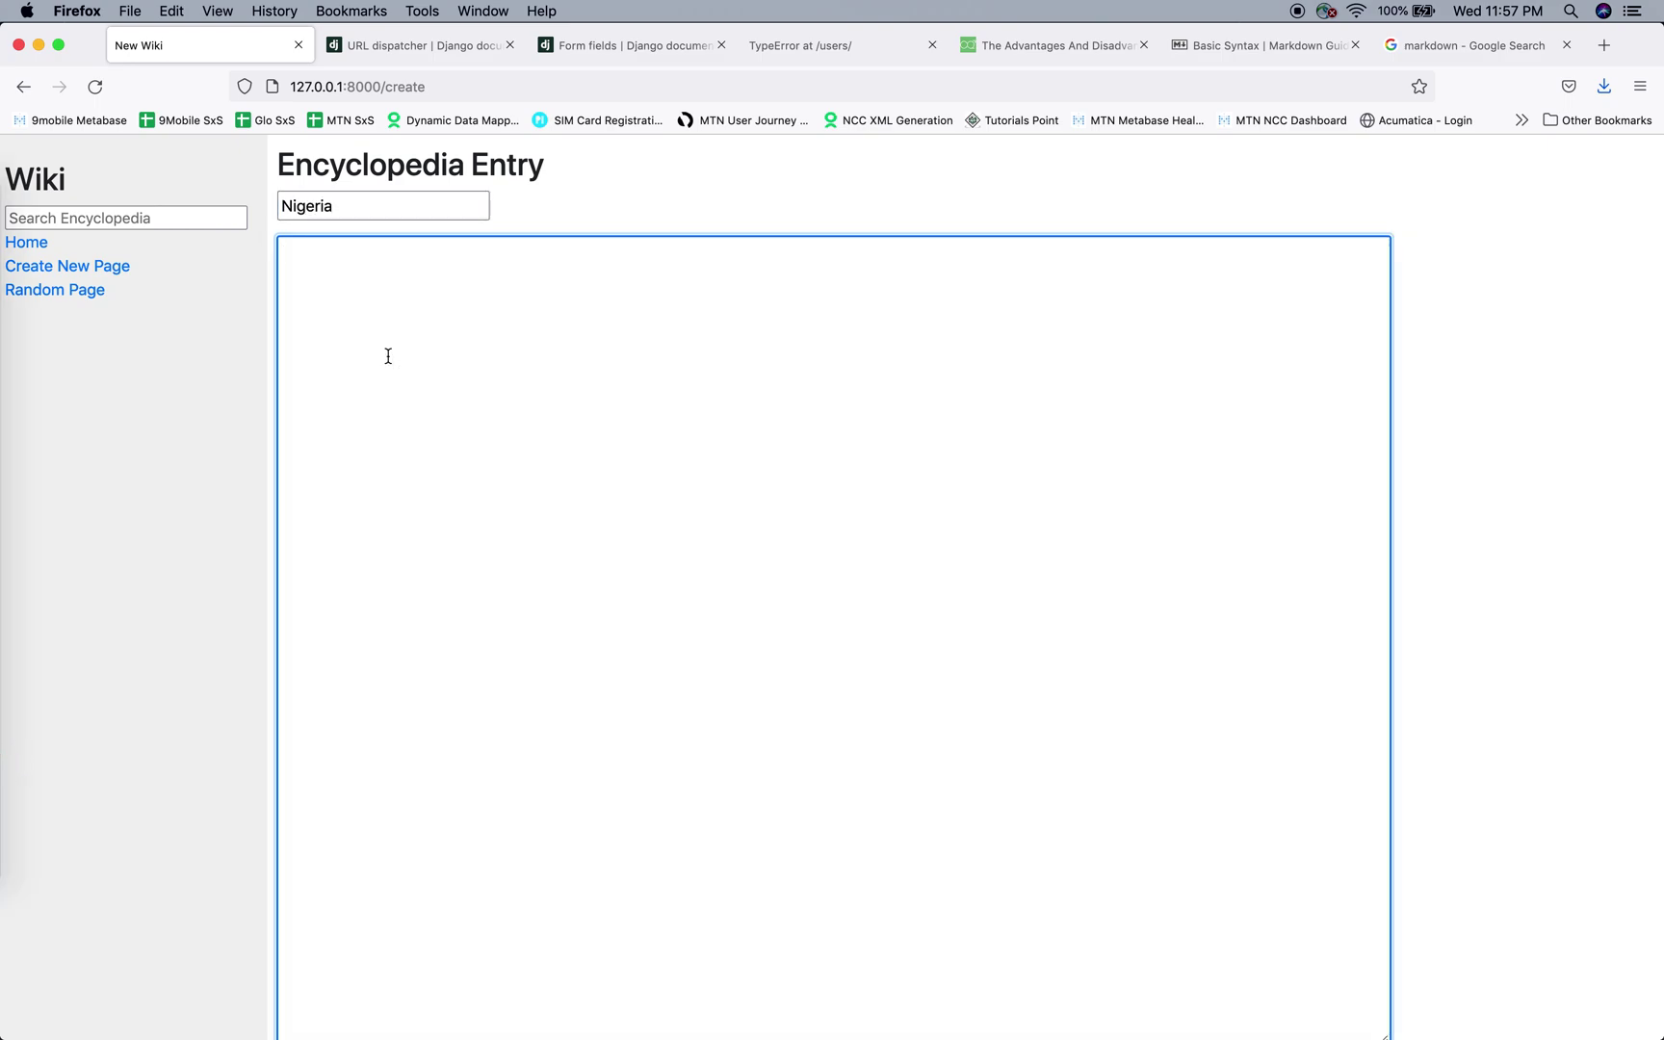
text(##Nigeria   The most populous country in African with ever passionate and wildly driven young base.  Notable  things about **Nigeria**  - Most populous black population in the world - Giant of Africa - Afrobeat music - Nollywood movies - Afrocentric fashion - Cross-continental delicacies - Booming tech economy    Visit **Nigeria** today <https://www.nigeria.gov>)
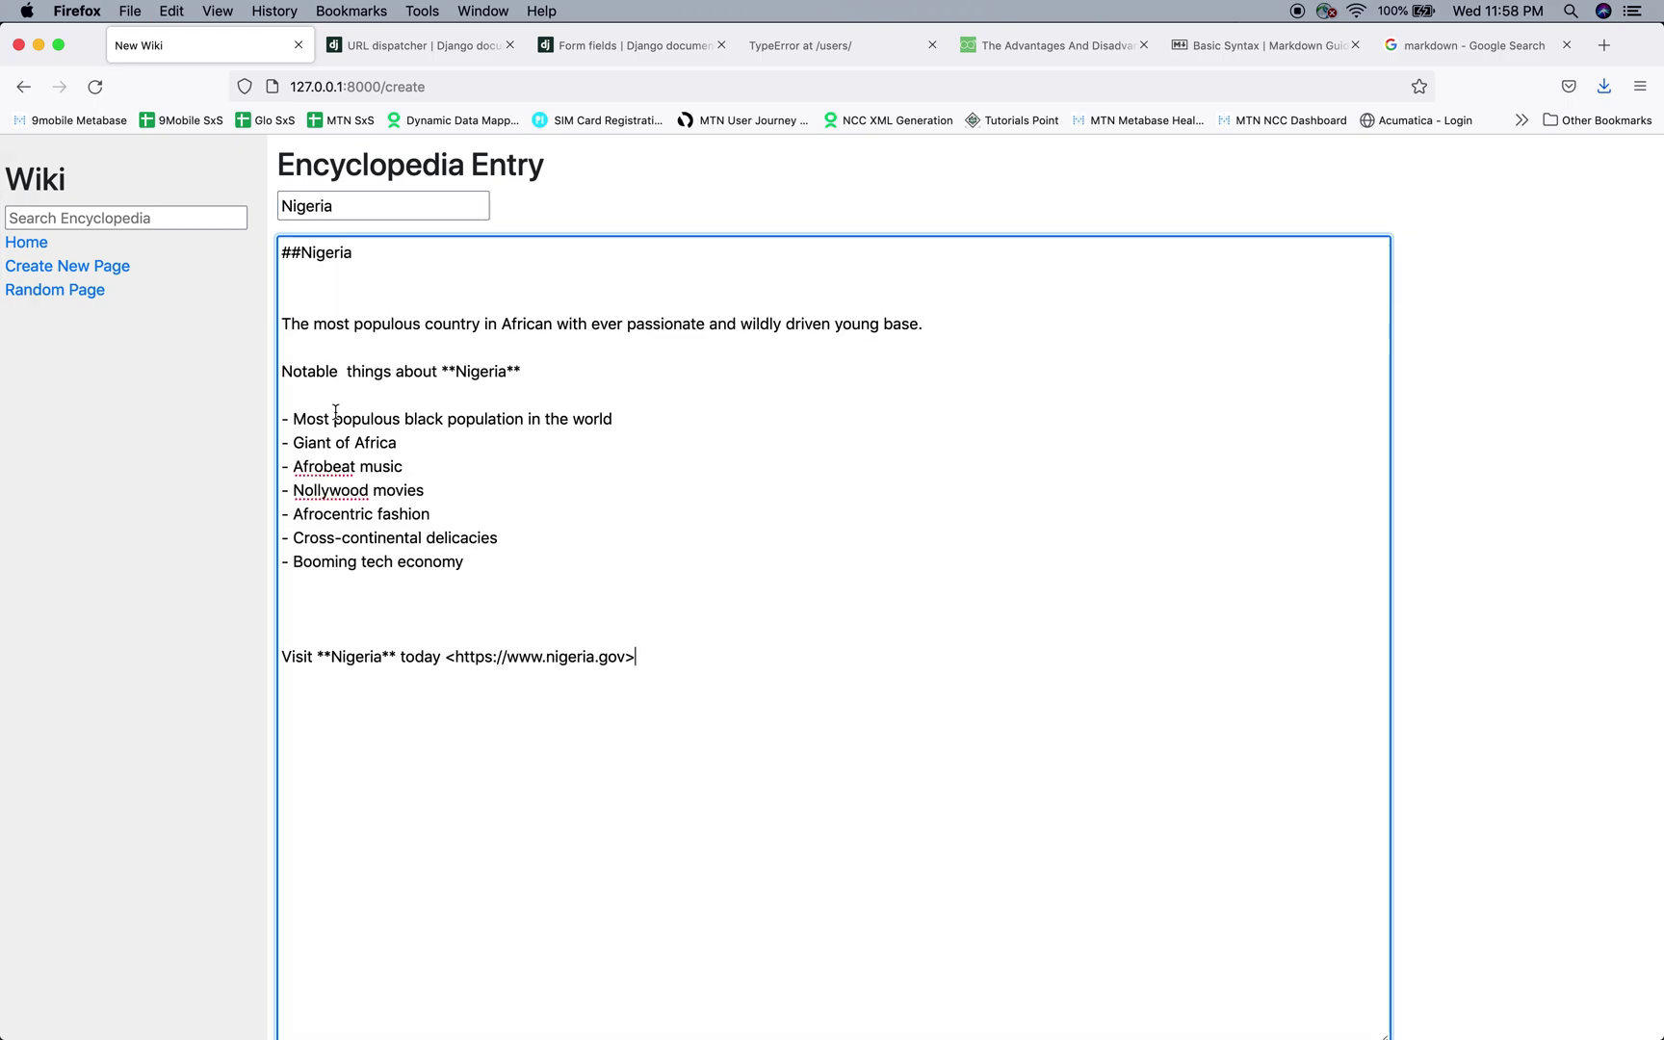
drag(293, 420, 395, 547)
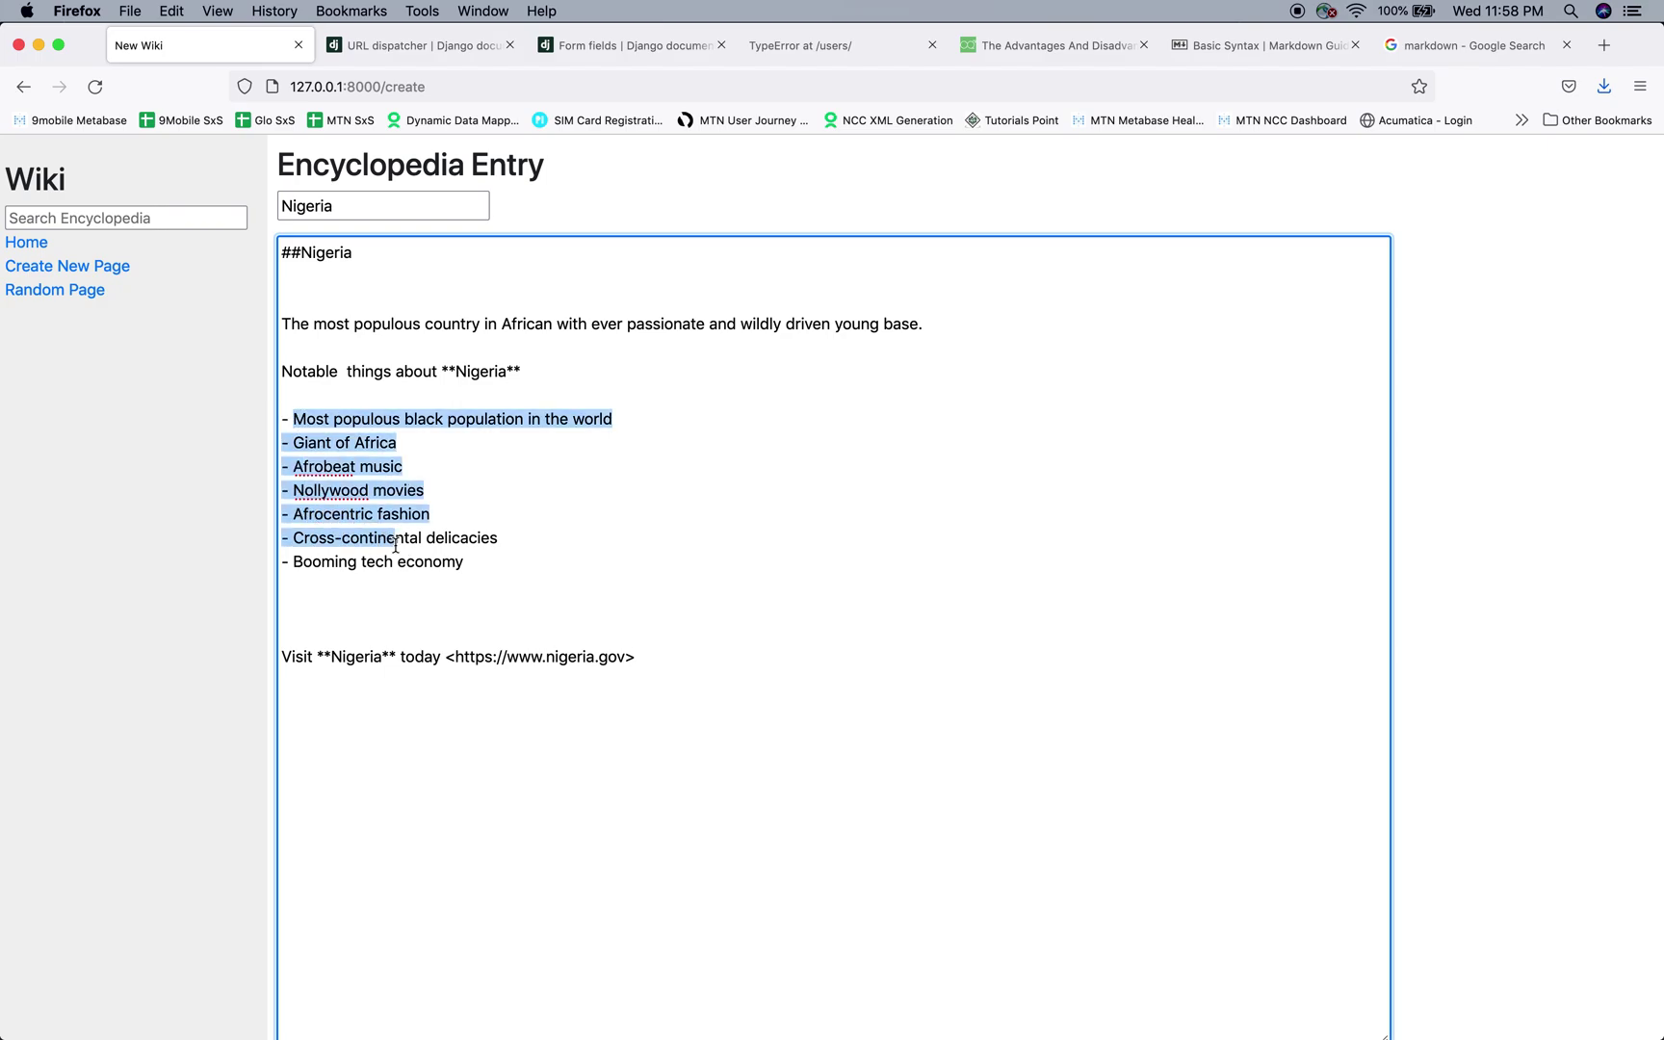
click(544, 526)
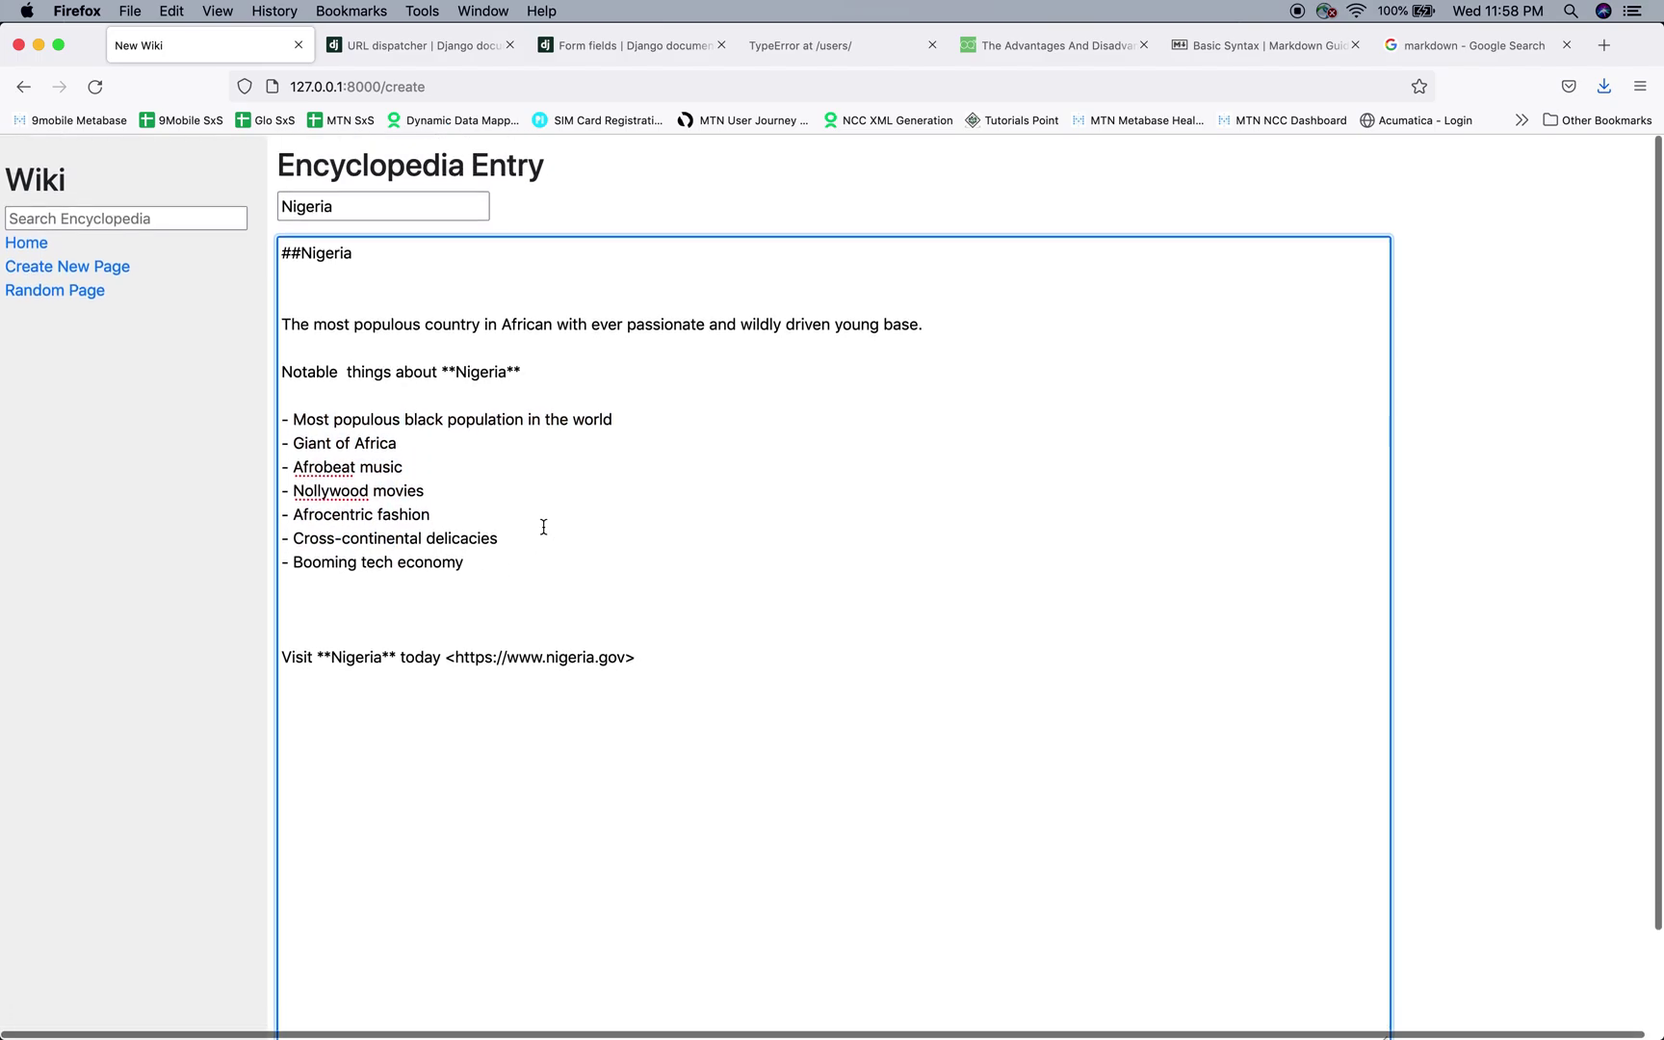
- Save the Nigeria entry and review its rendered content from the heading to the website link
scroll(544, 527, down, 3)
click(301, 967)
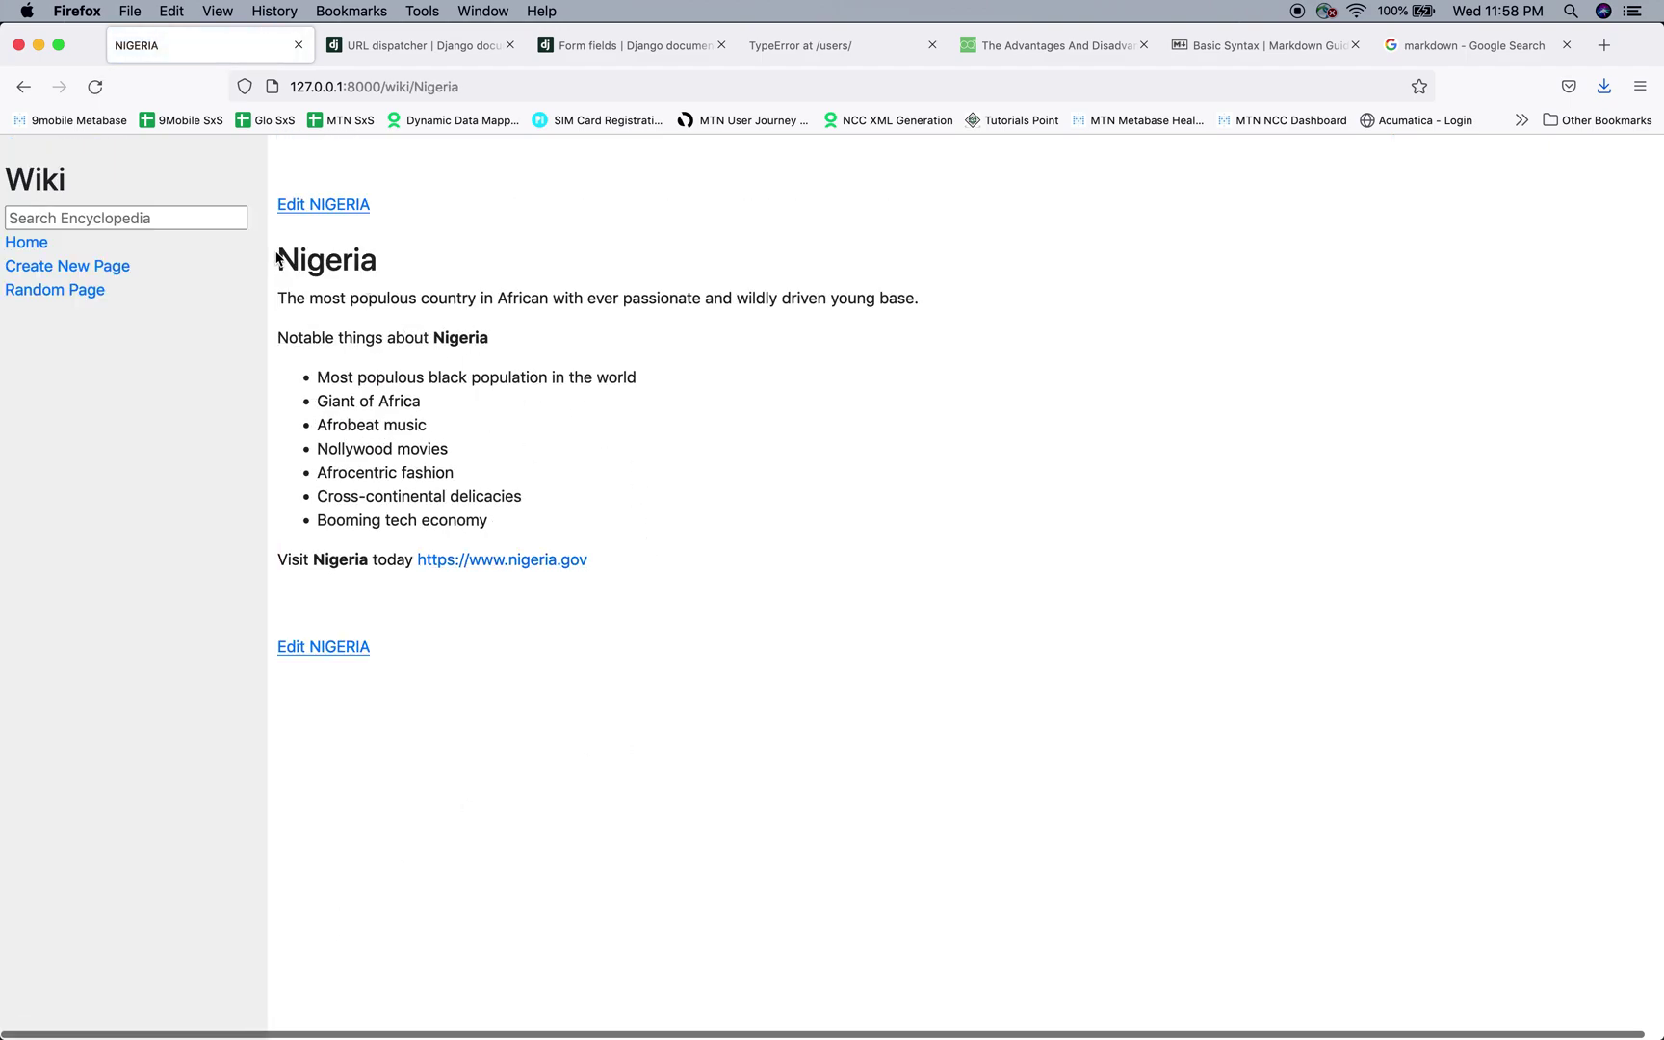
drag(278, 255, 646, 576)
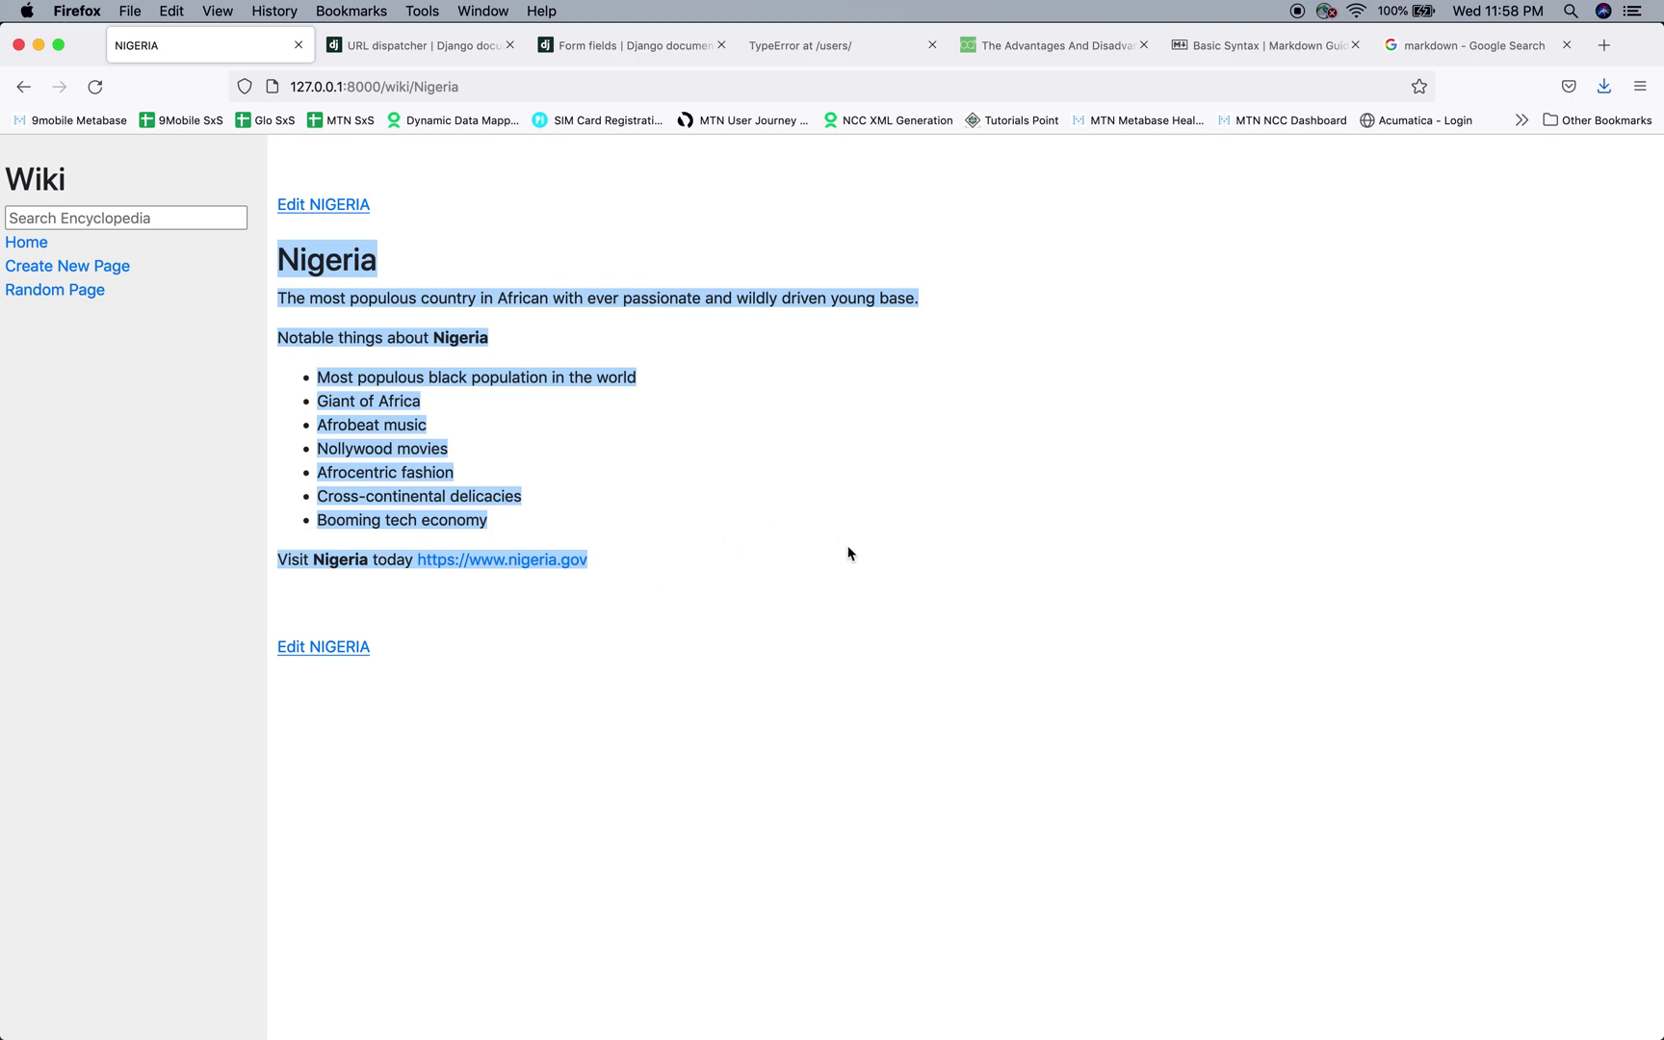
click(889, 525)
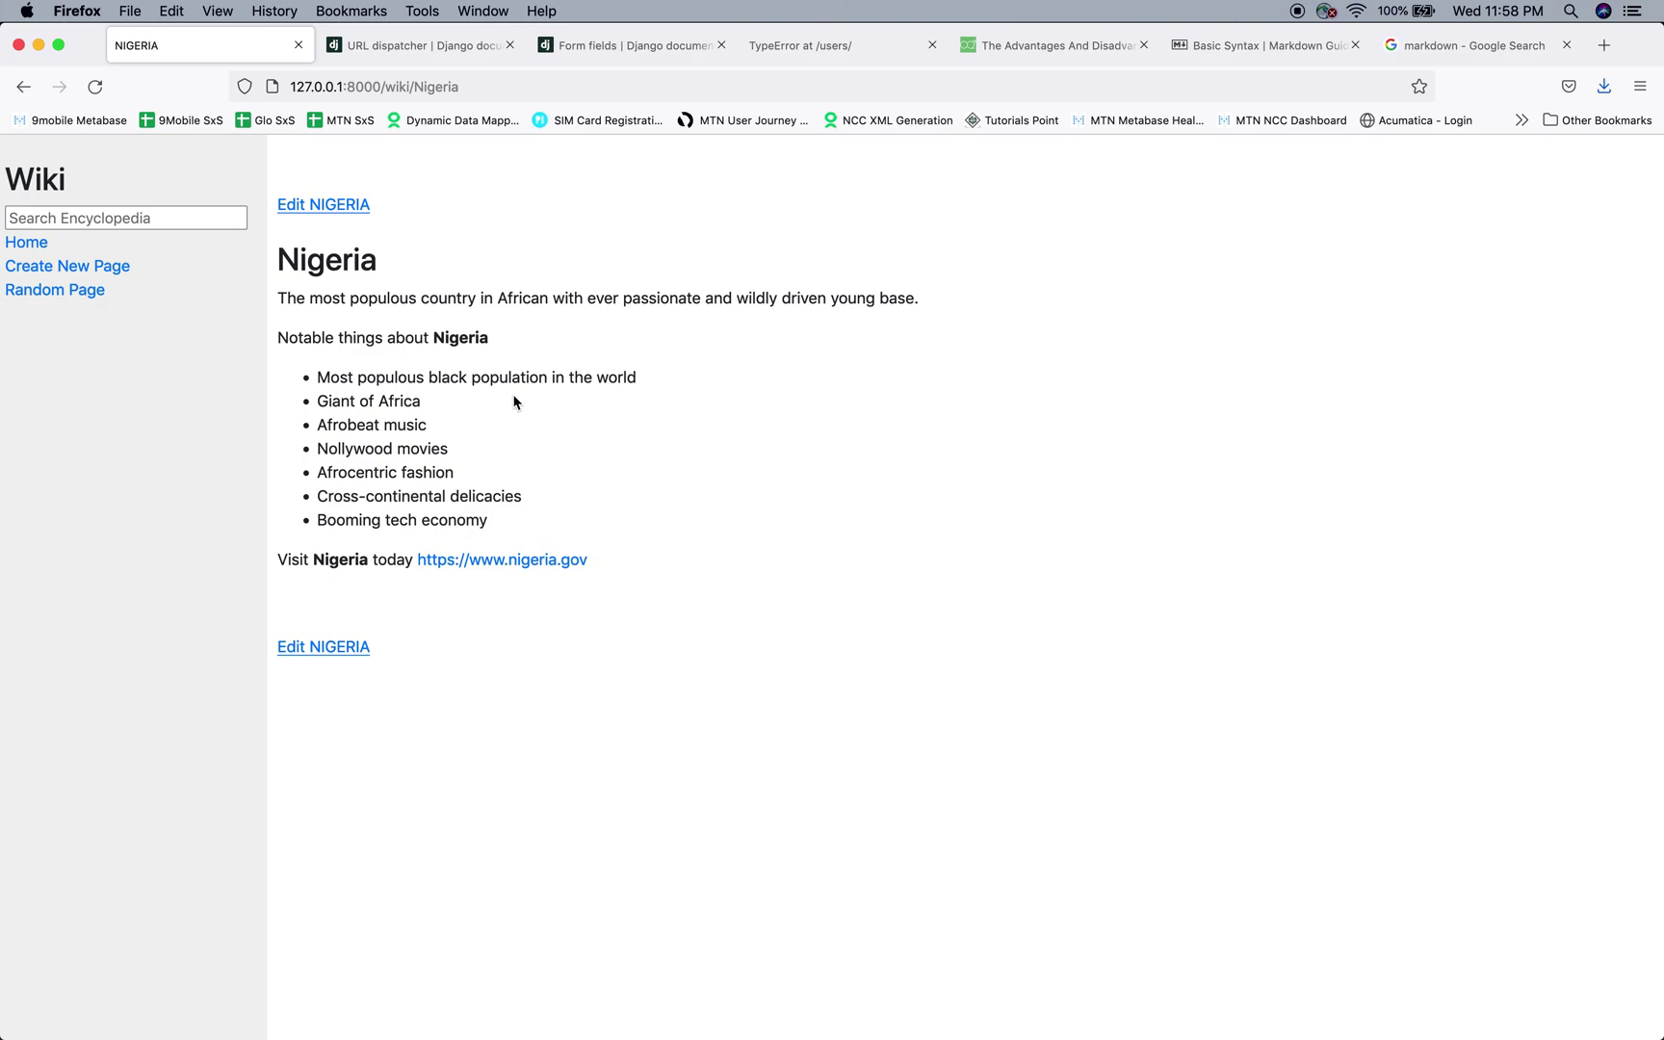
- Try to save a new page titled HTML with the content "This random content", and return to the wiki list
click(101, 267)
click(337, 204)
text(H)
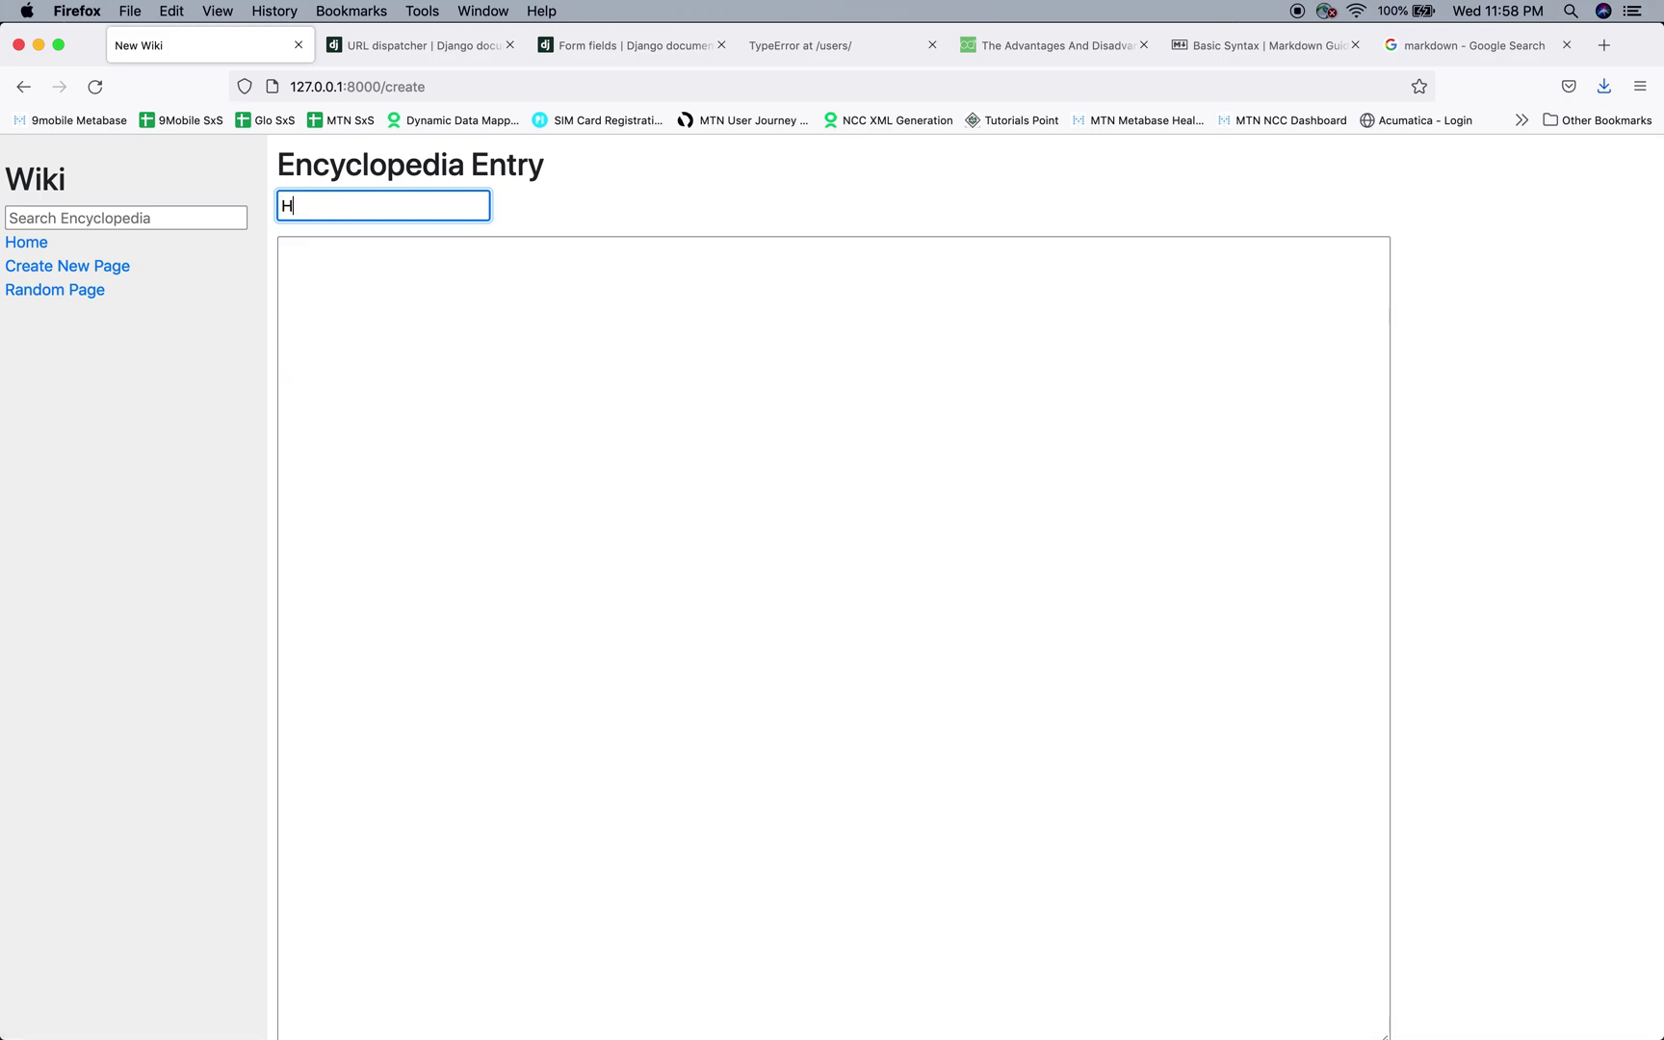
text(TML)
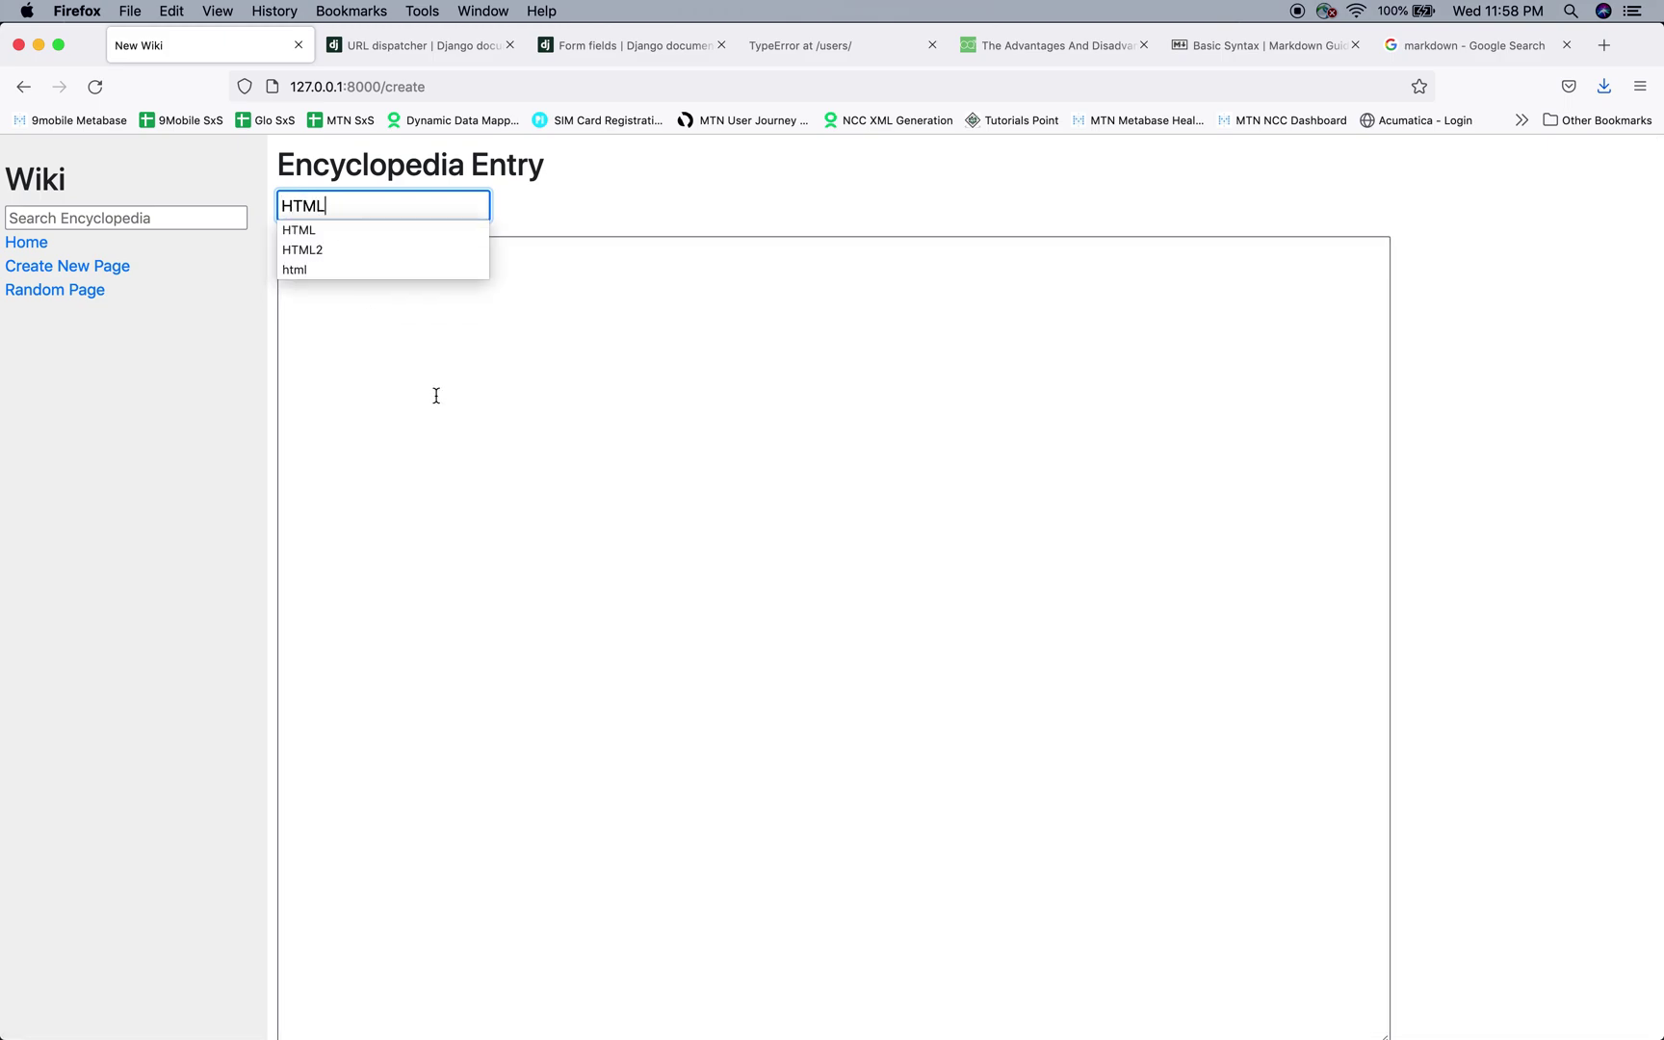
click(436, 396)
text(This random content)
scroll(435, 825, down, 3)
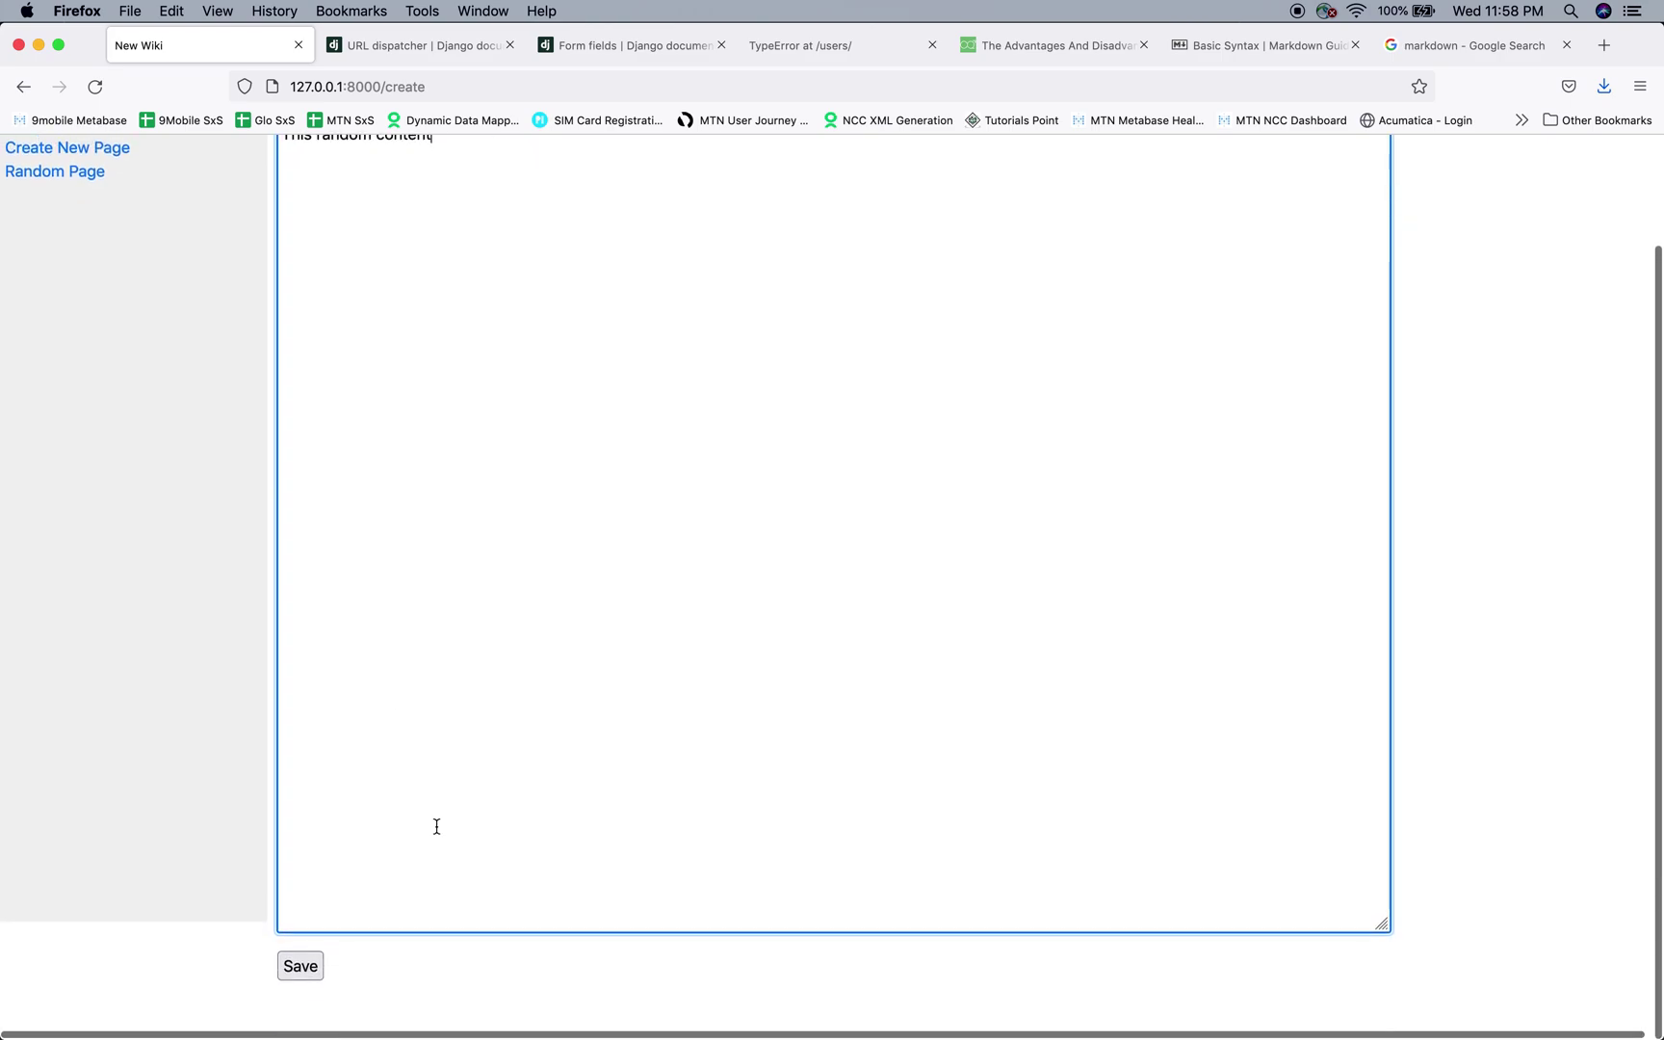
click(309, 963)
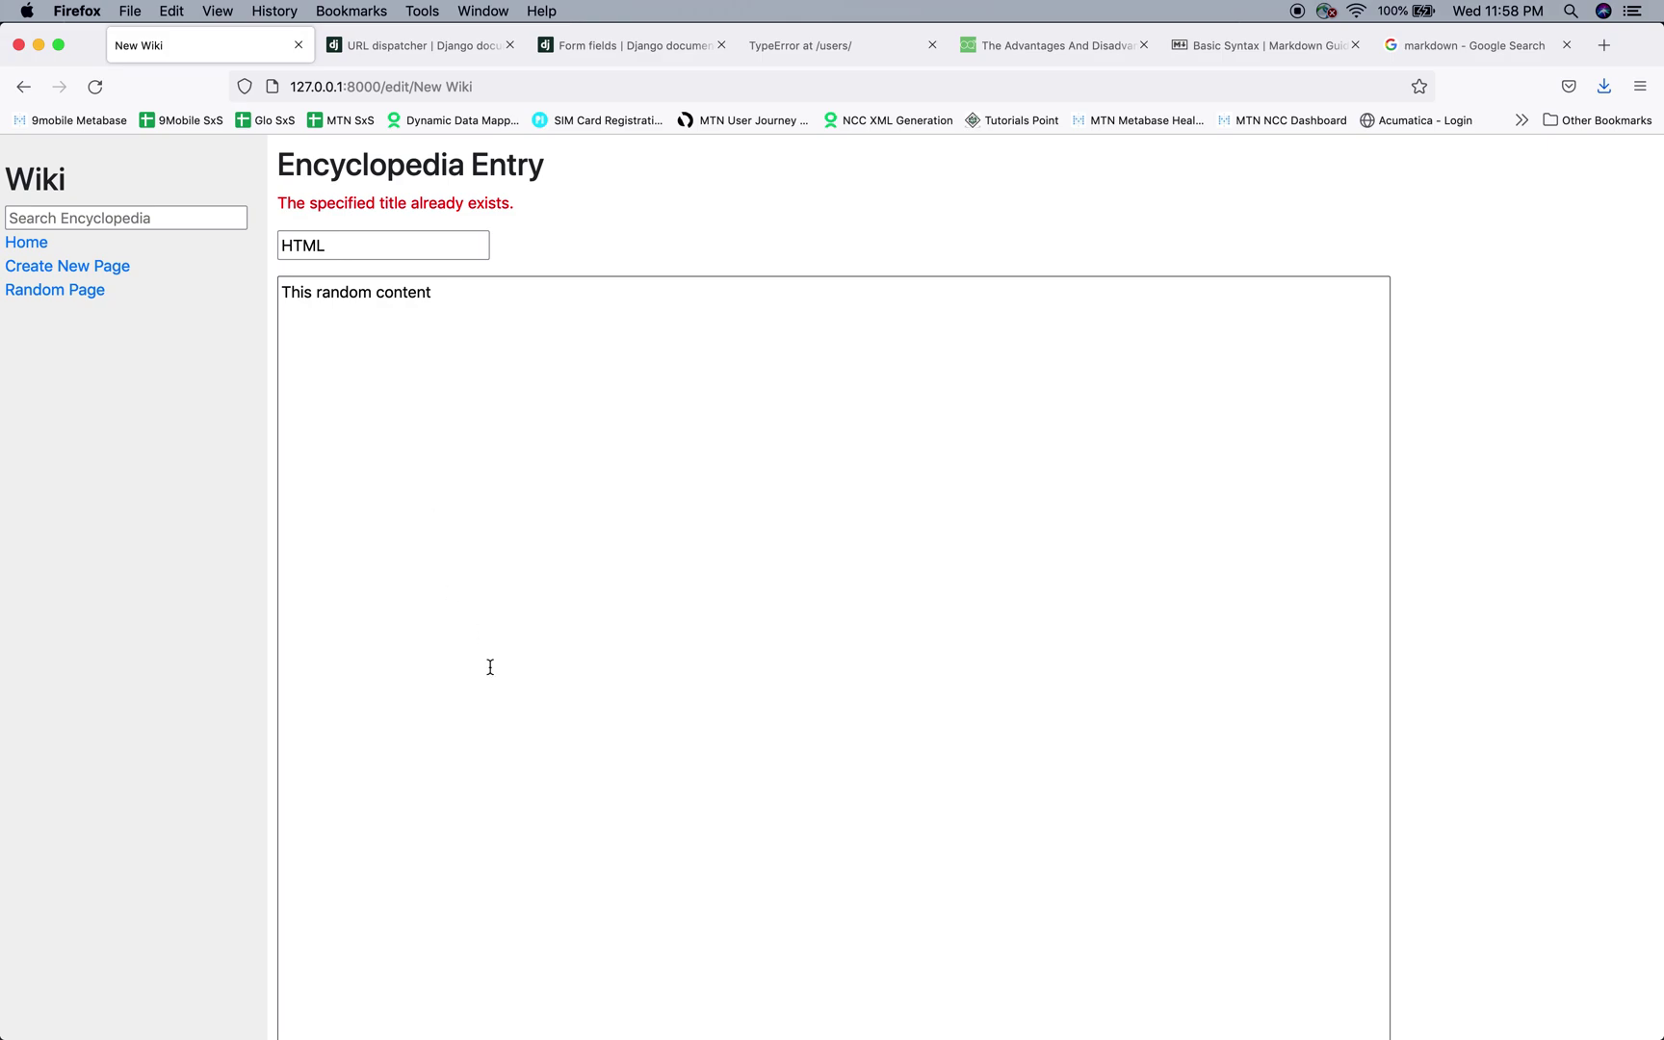
scroll(488, 650, down, 2)
scroll(463, 616, up, 2)
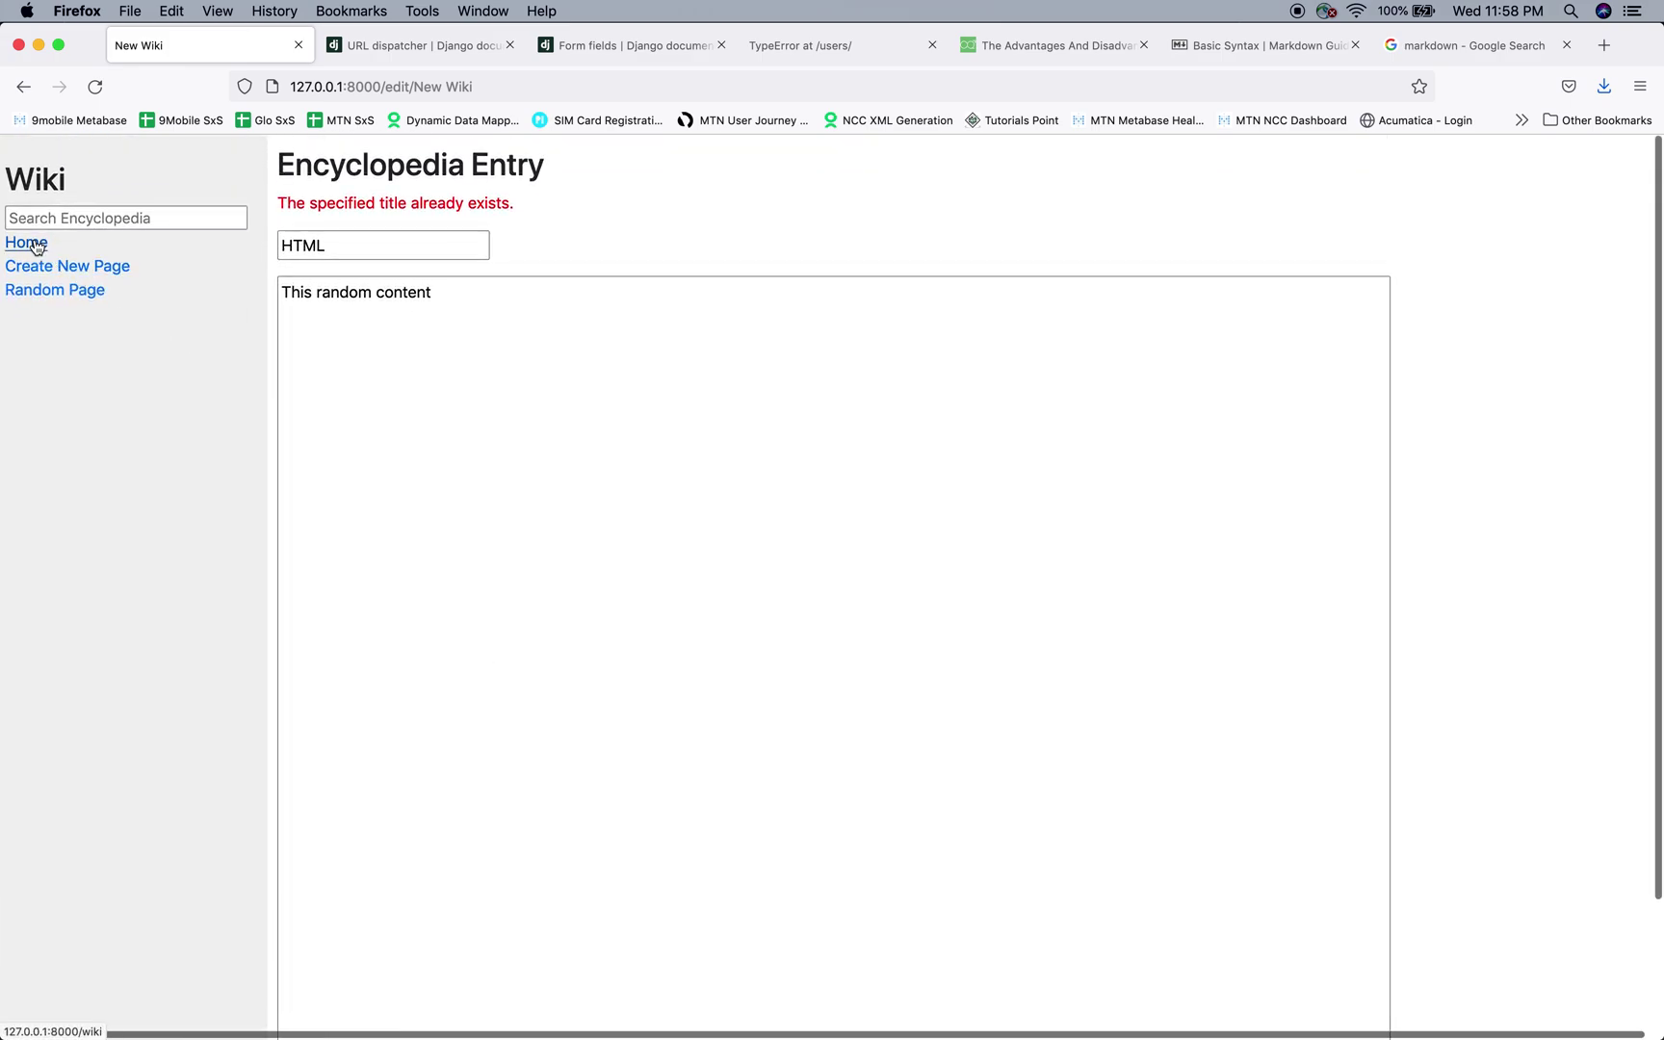
click(36, 247)
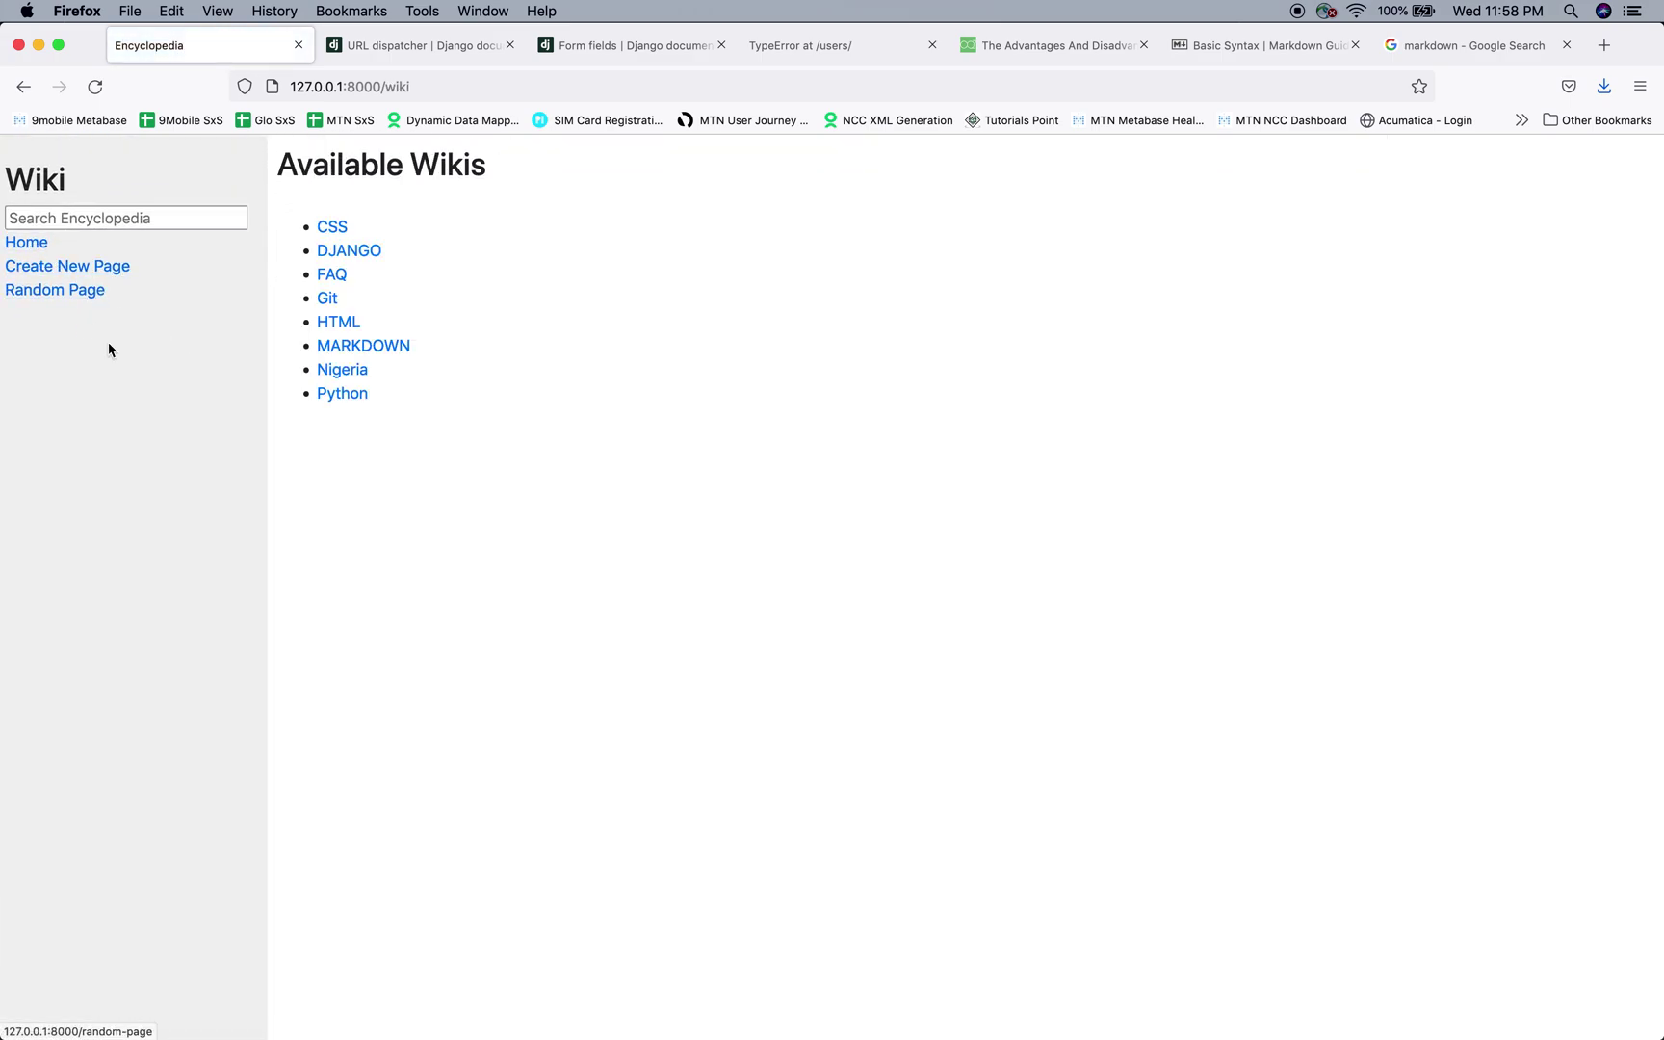
- Search the encyclopedia for faq and view that entry, and search for git
click(51, 224)
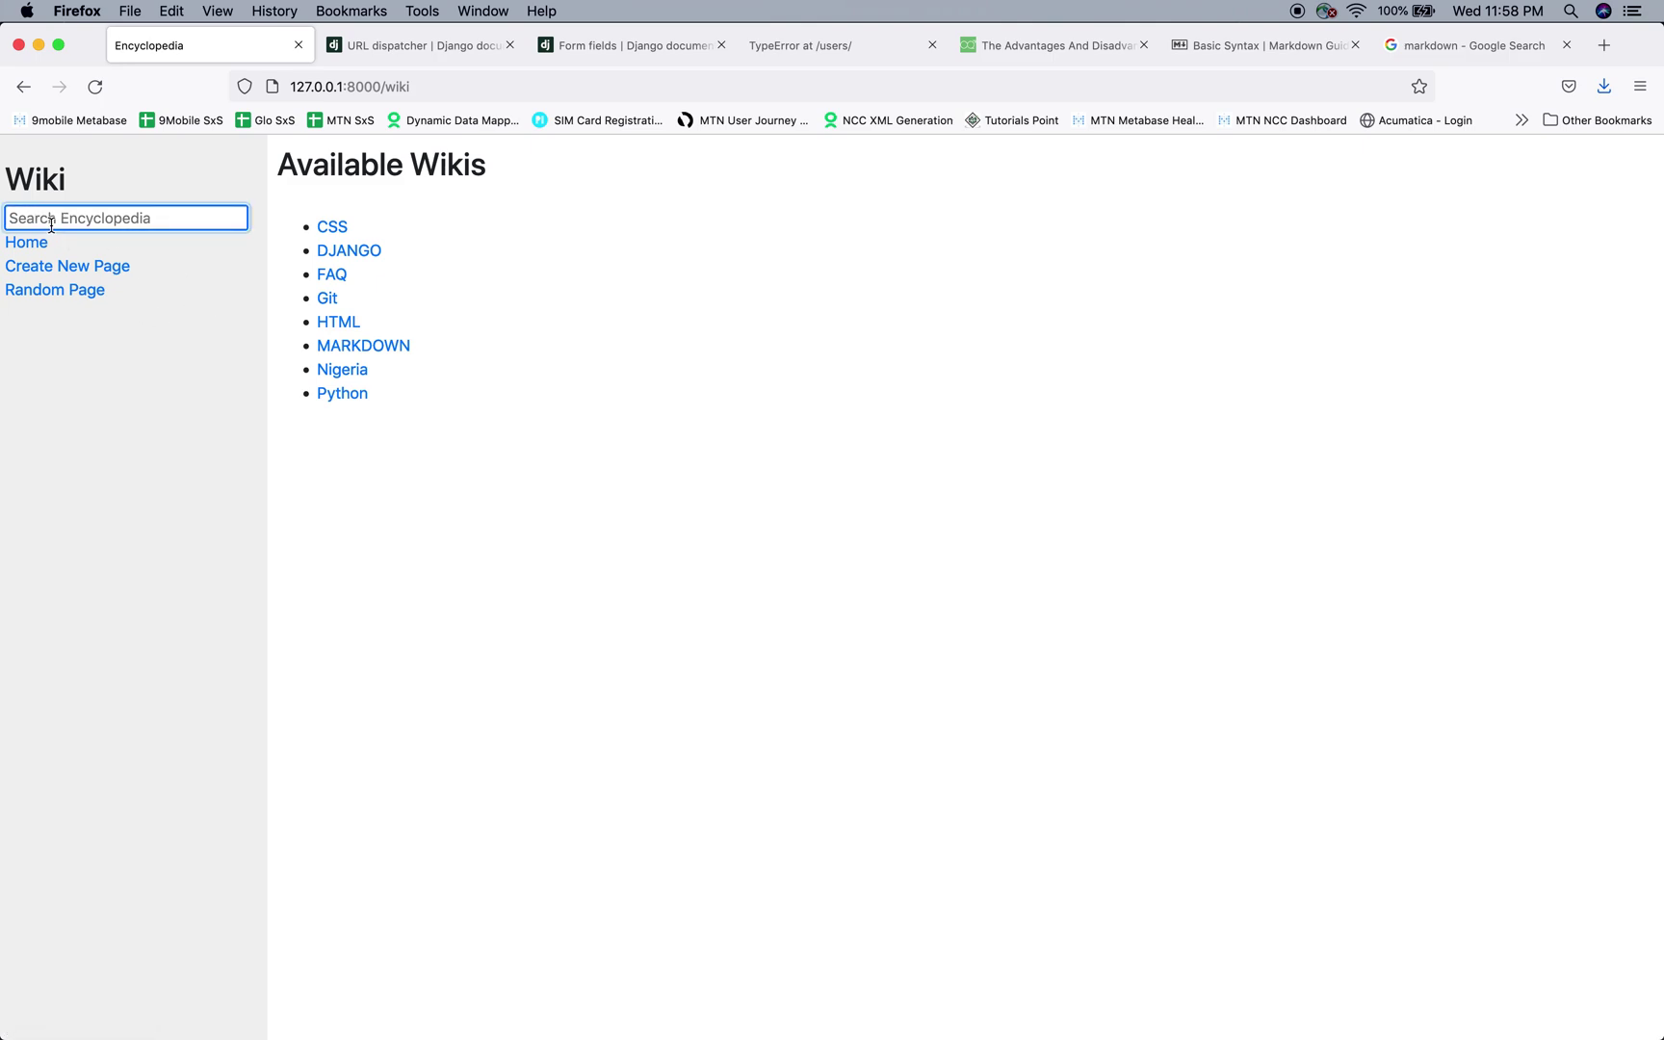
text(faq)
key(Return)
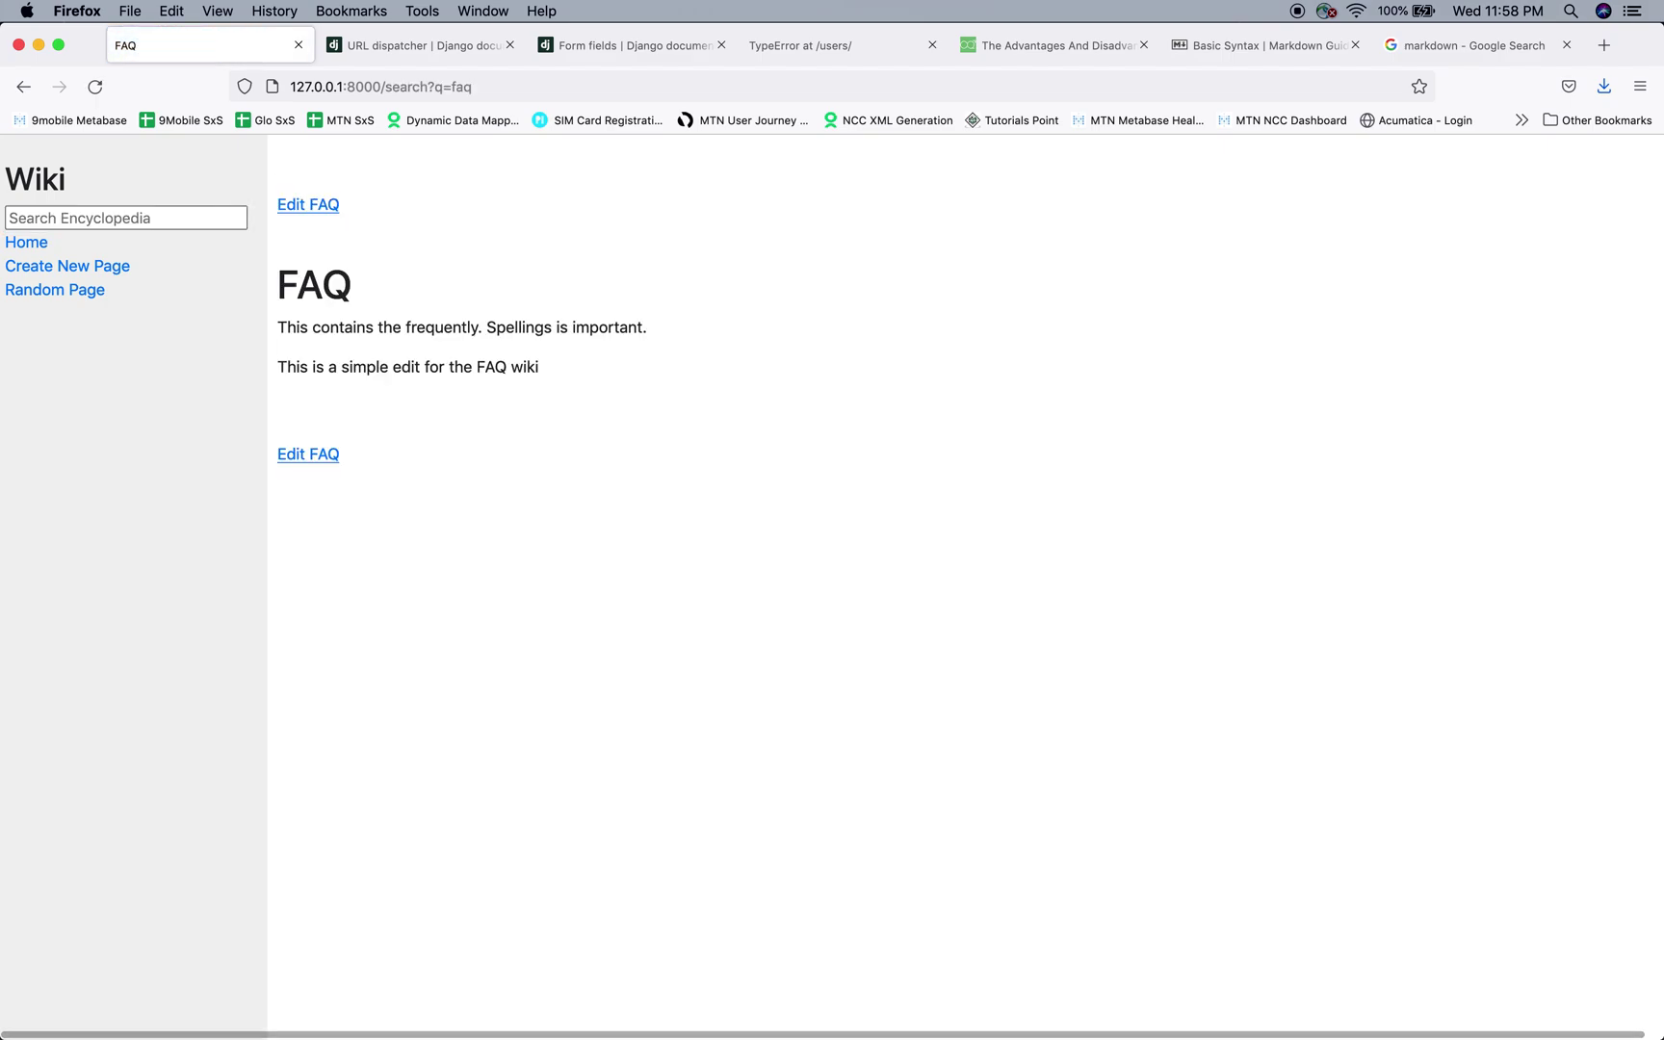
drag(427, 239, 507, 367)
click(123, 217)
text(git)
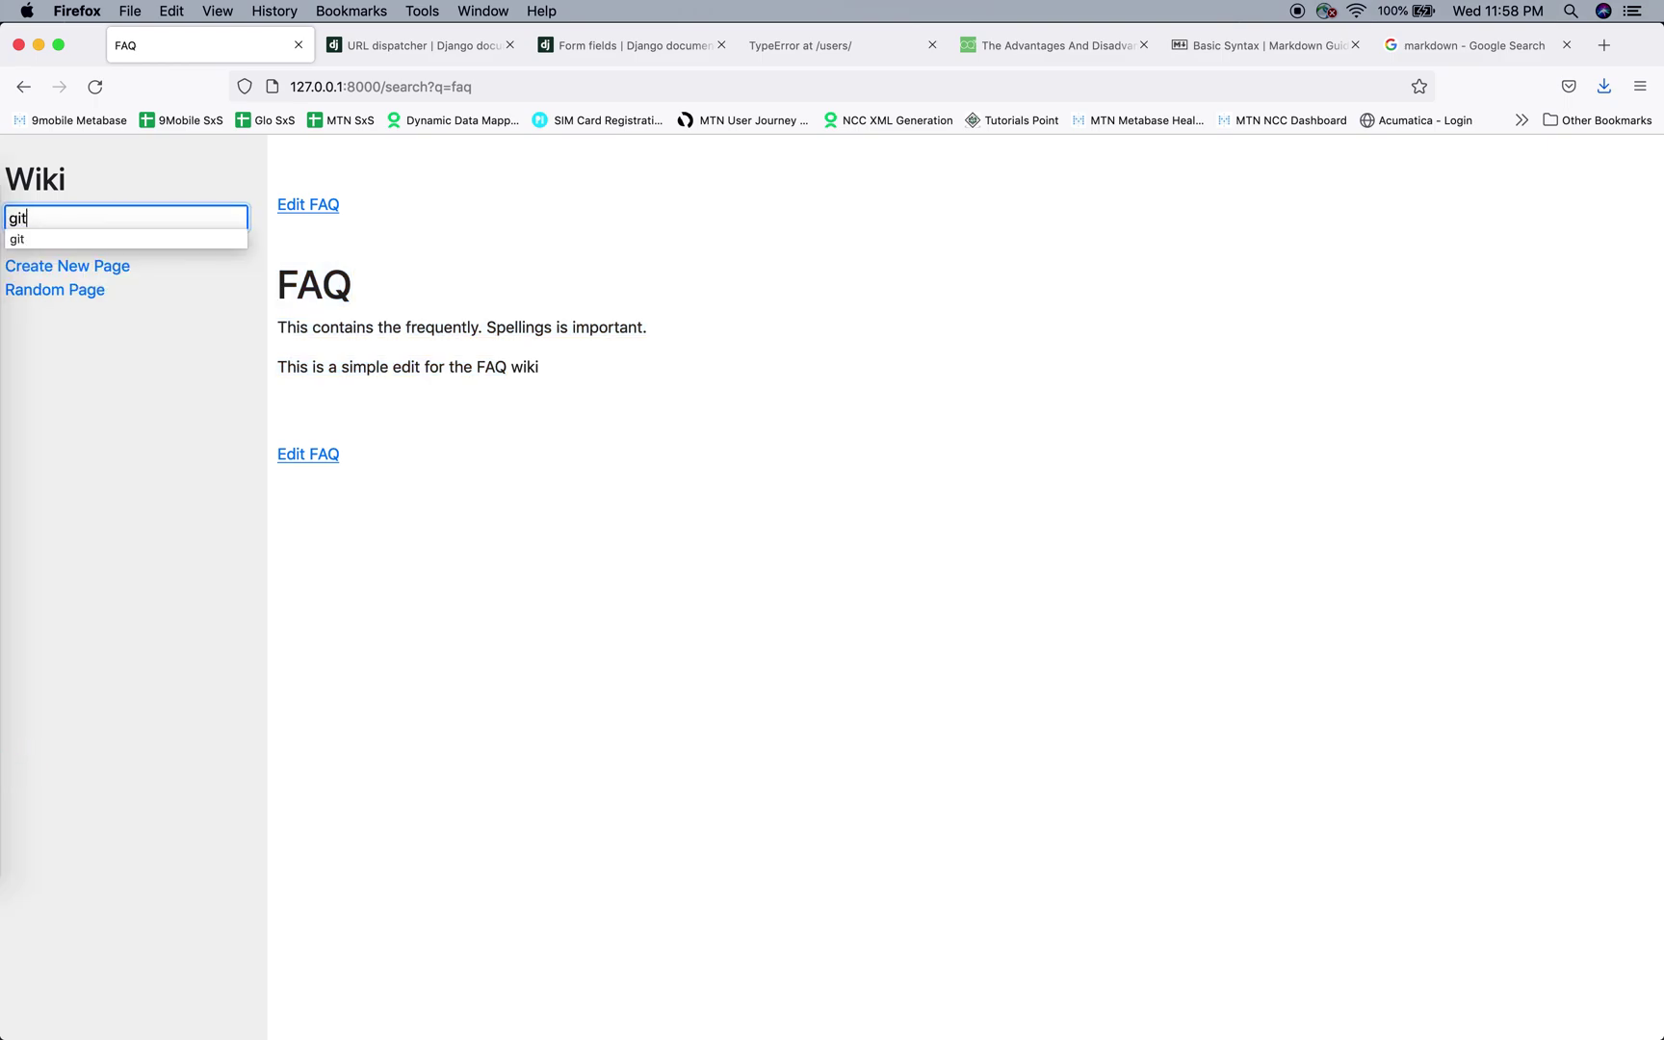
key(Return)
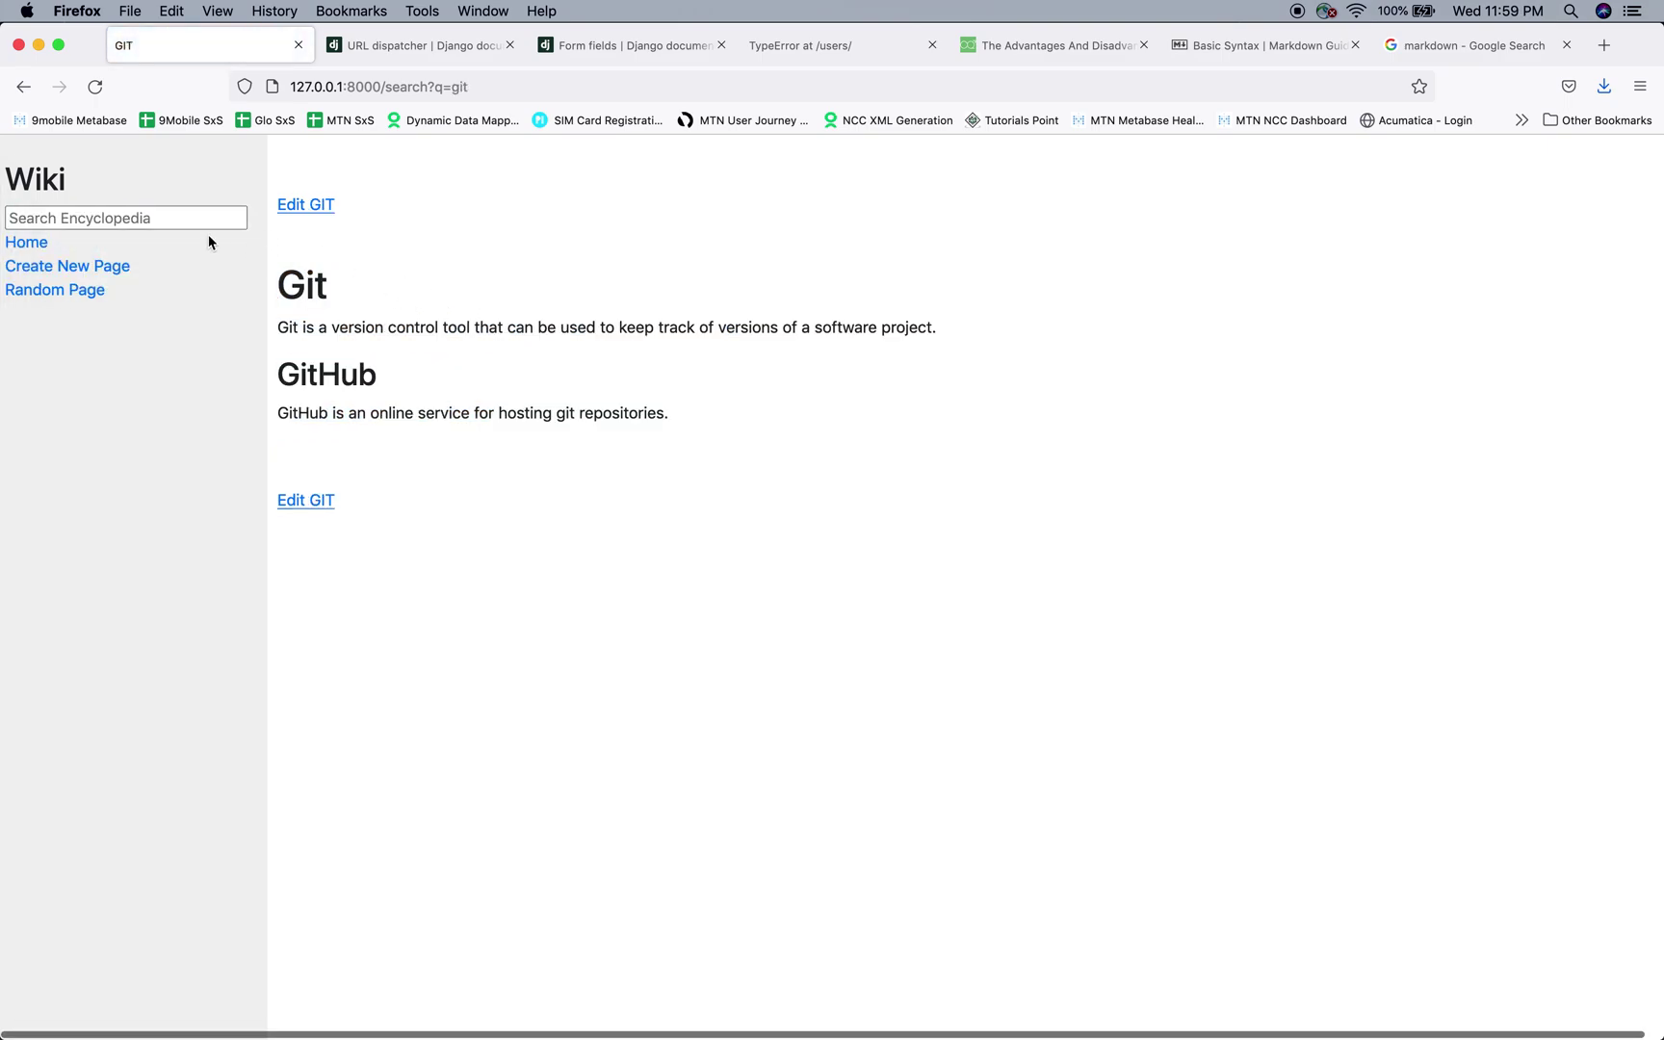
- Search the encyclopedia for home
click(116, 216)
text(home)
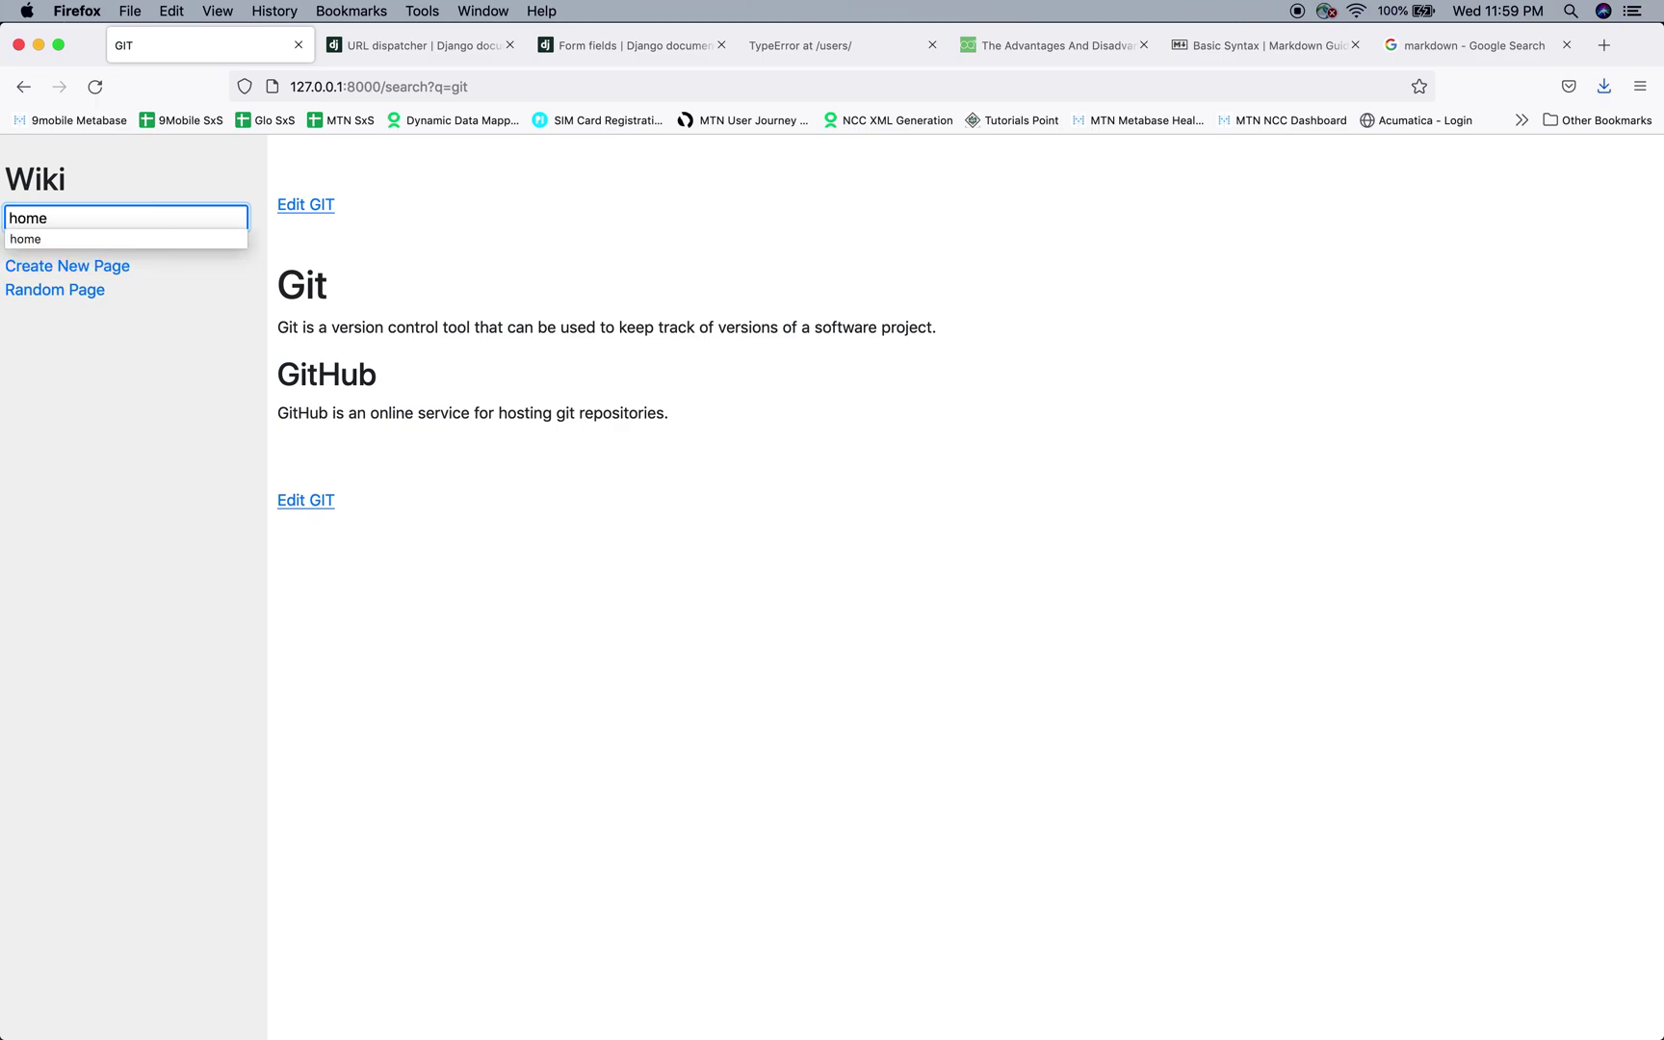
key(Return)
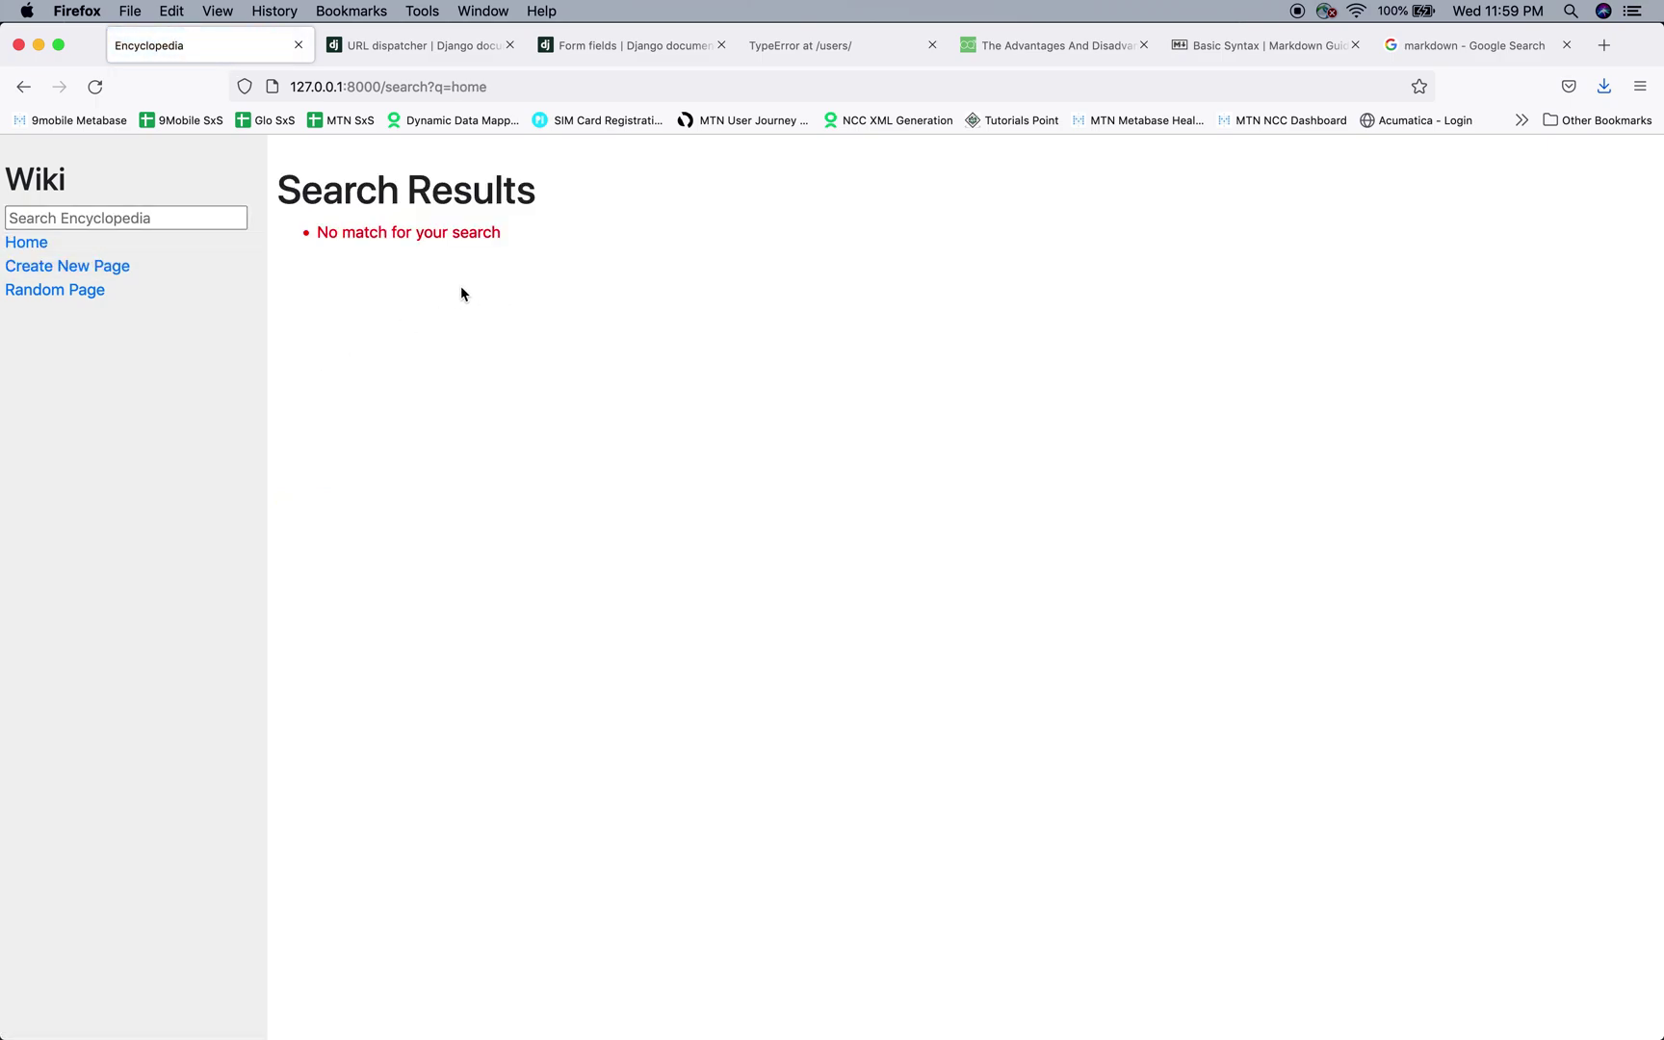
- Search the encyclopedia for m and open the MARKDOWN entry from the results
click(182, 213)
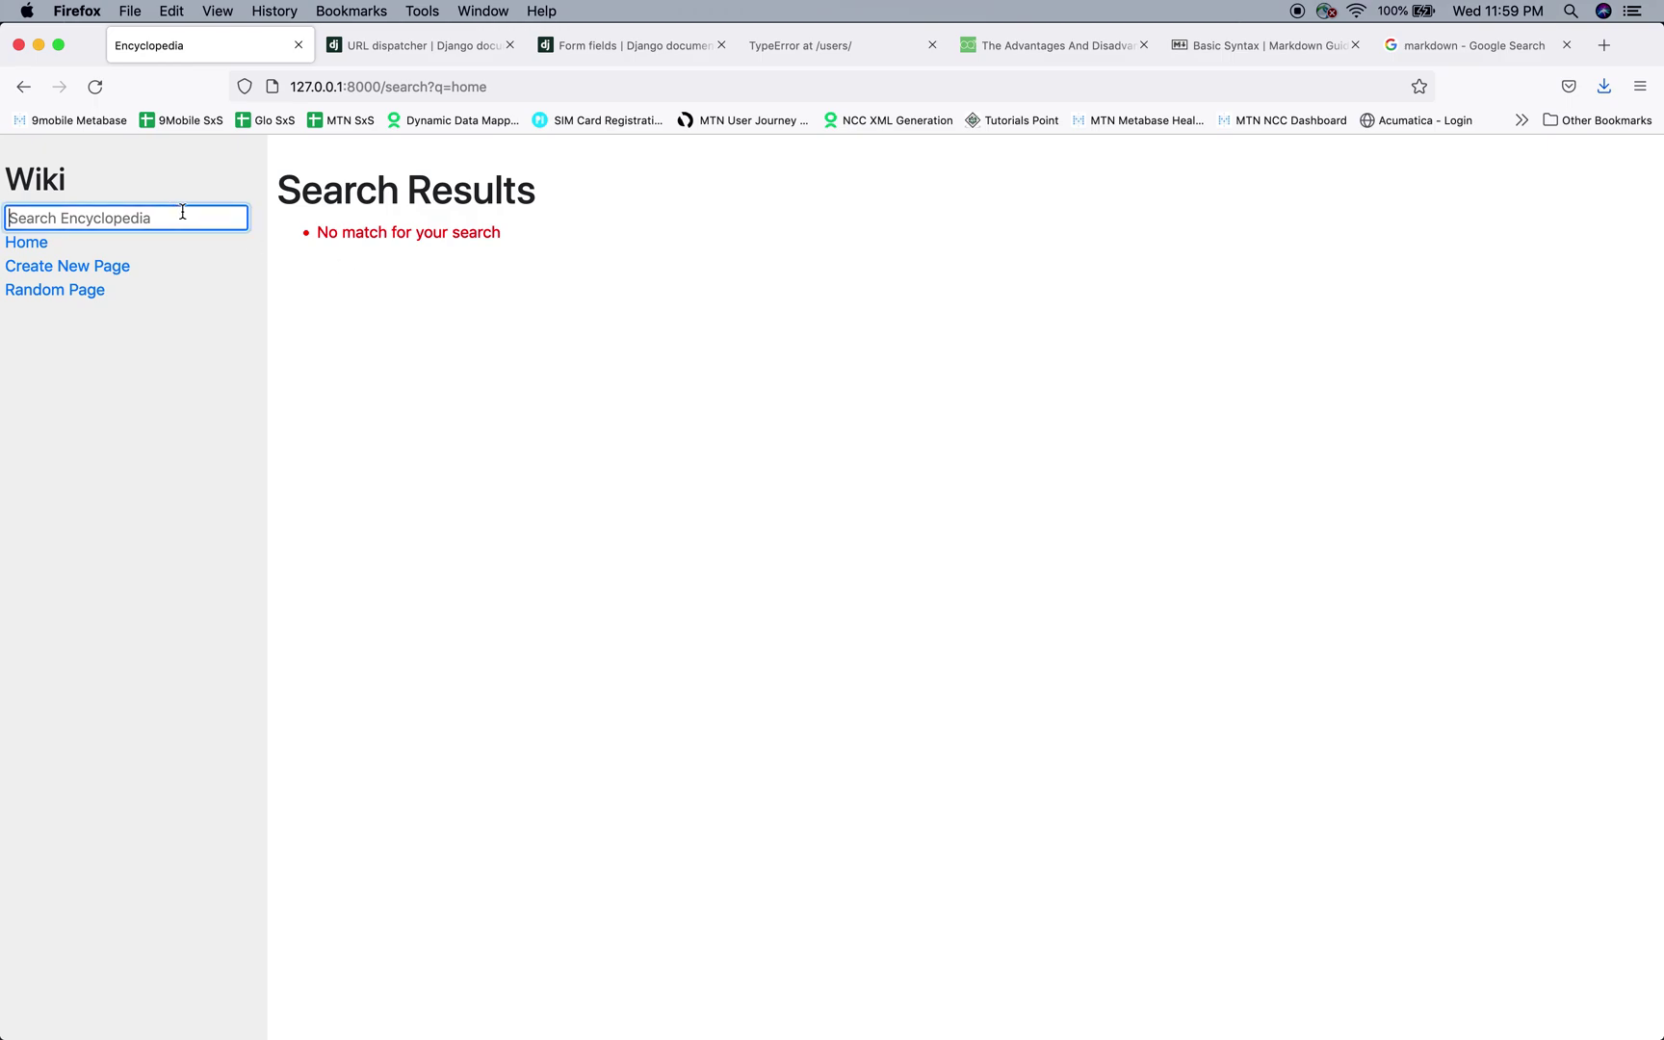
text(on)
key(BackSpace)
key(BackSpace)
text(m)
key(Return)
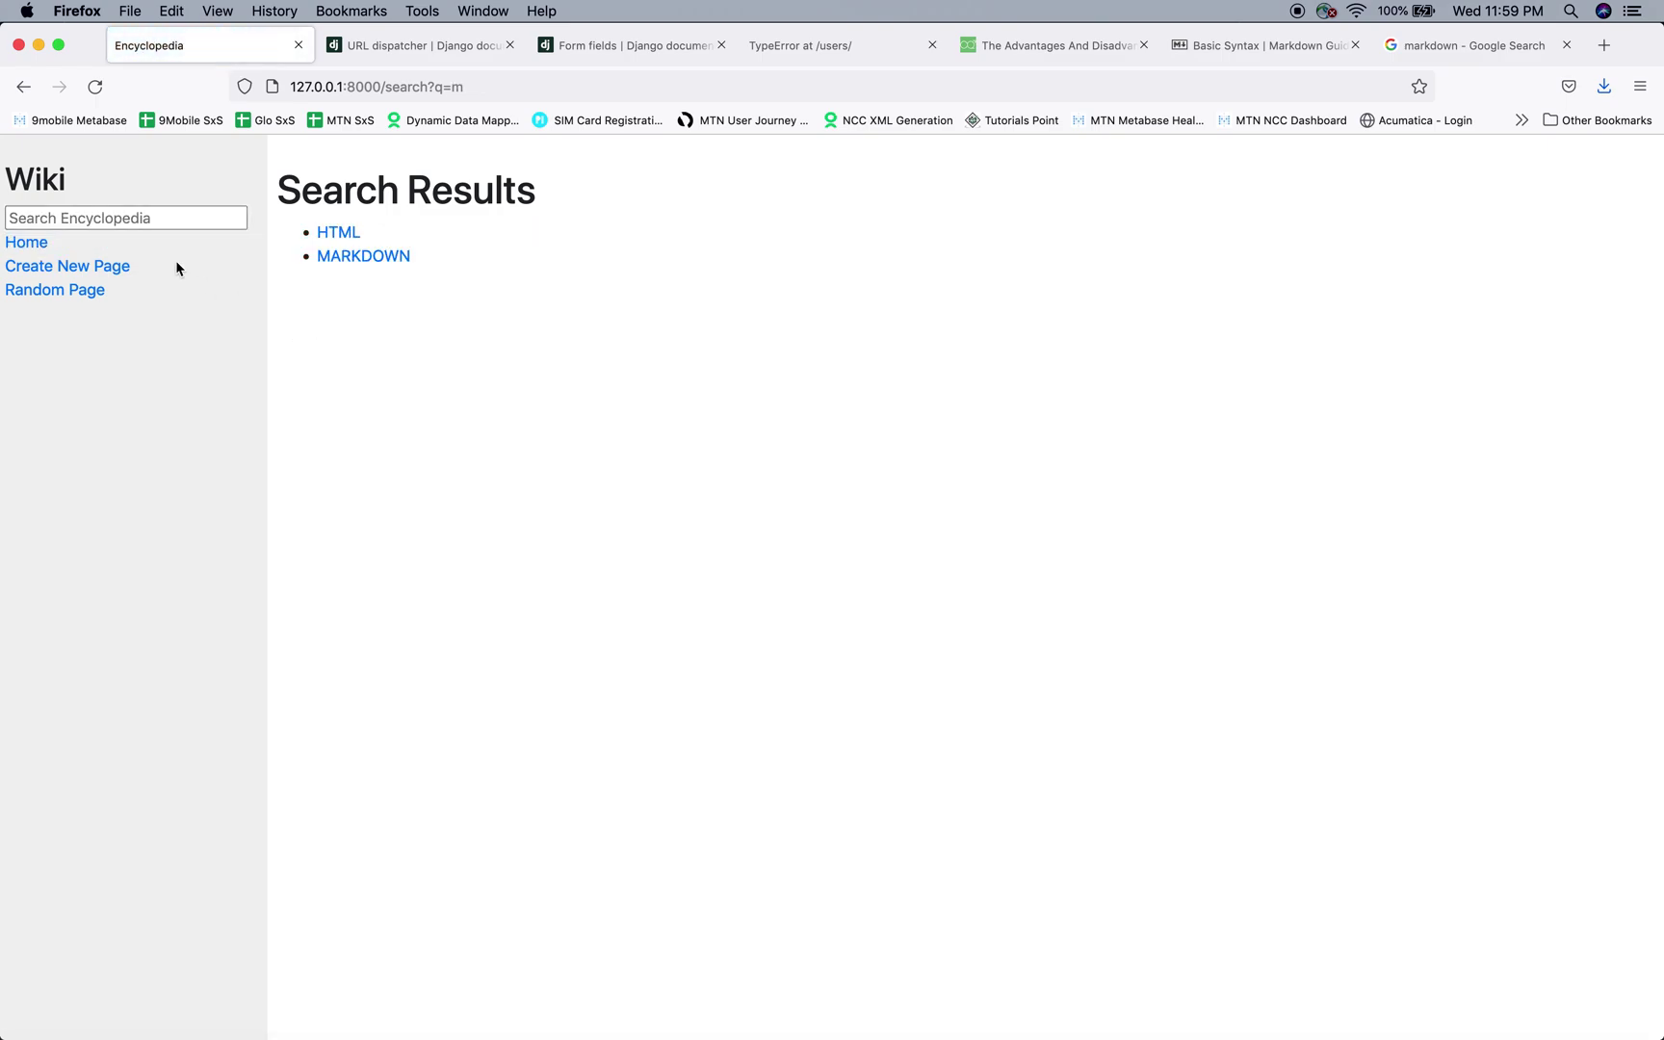
click(373, 258)
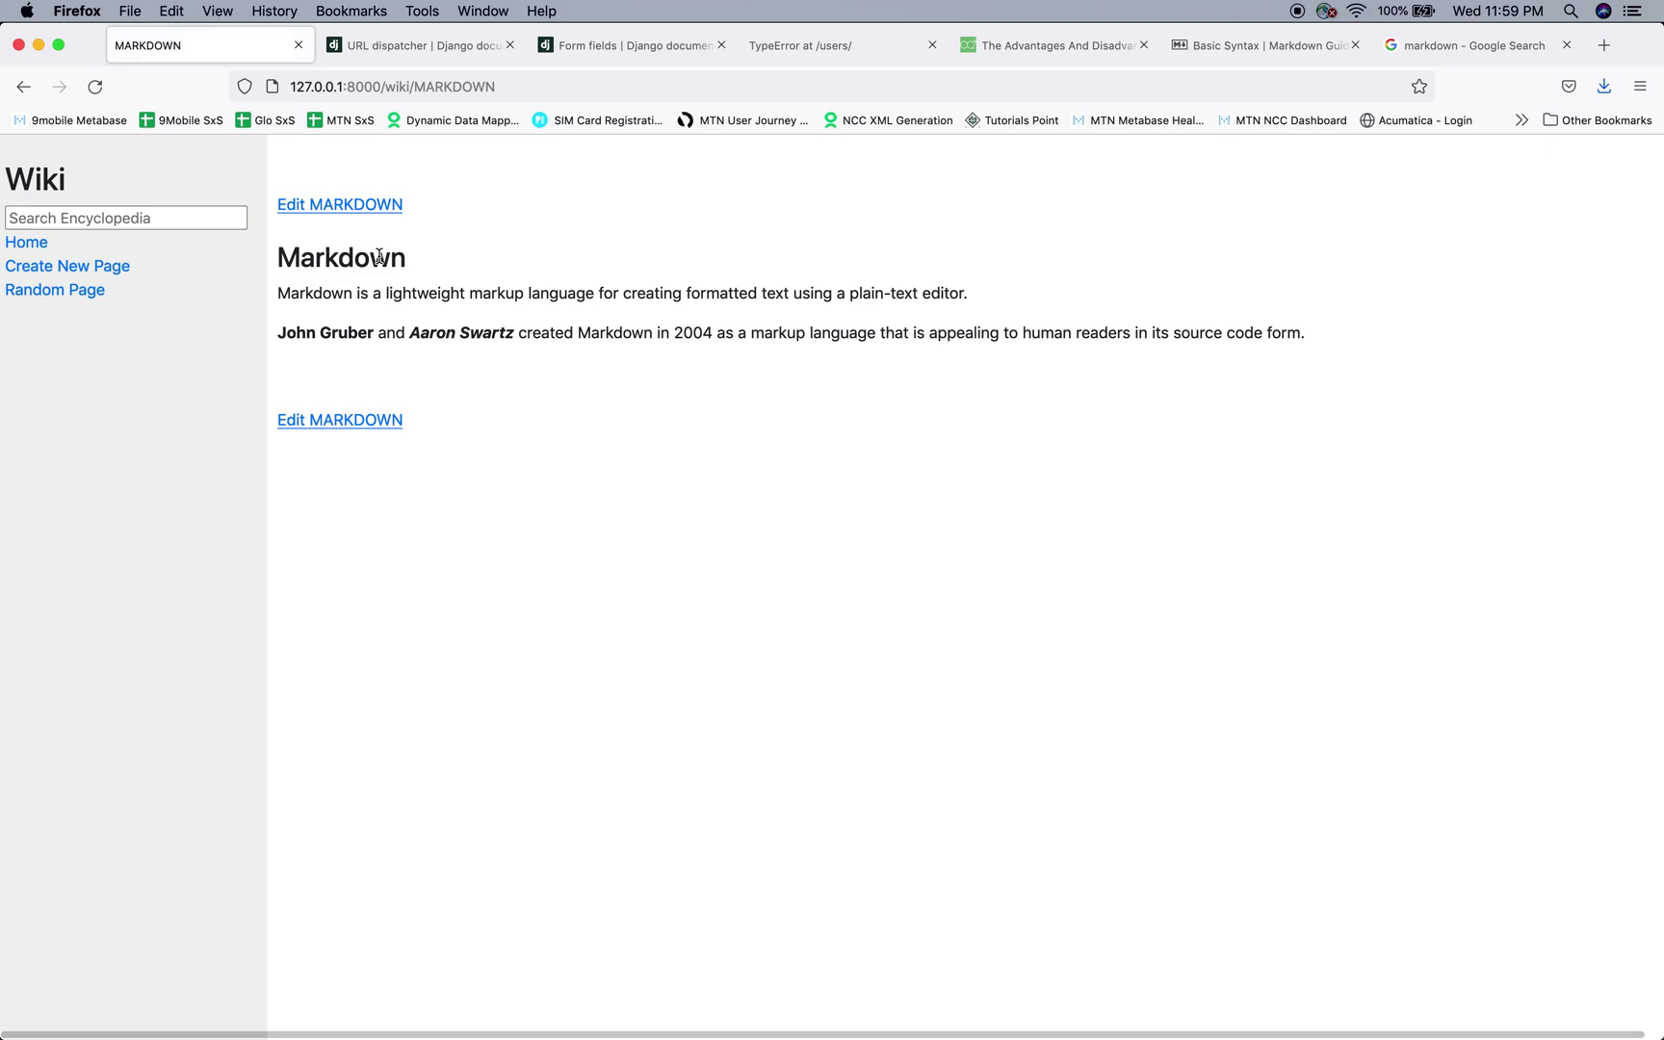
- Return to the wiki list, search for m again and open the HTML entry from the results
click(39, 246)
click(58, 218)
text(m)
key(Return)
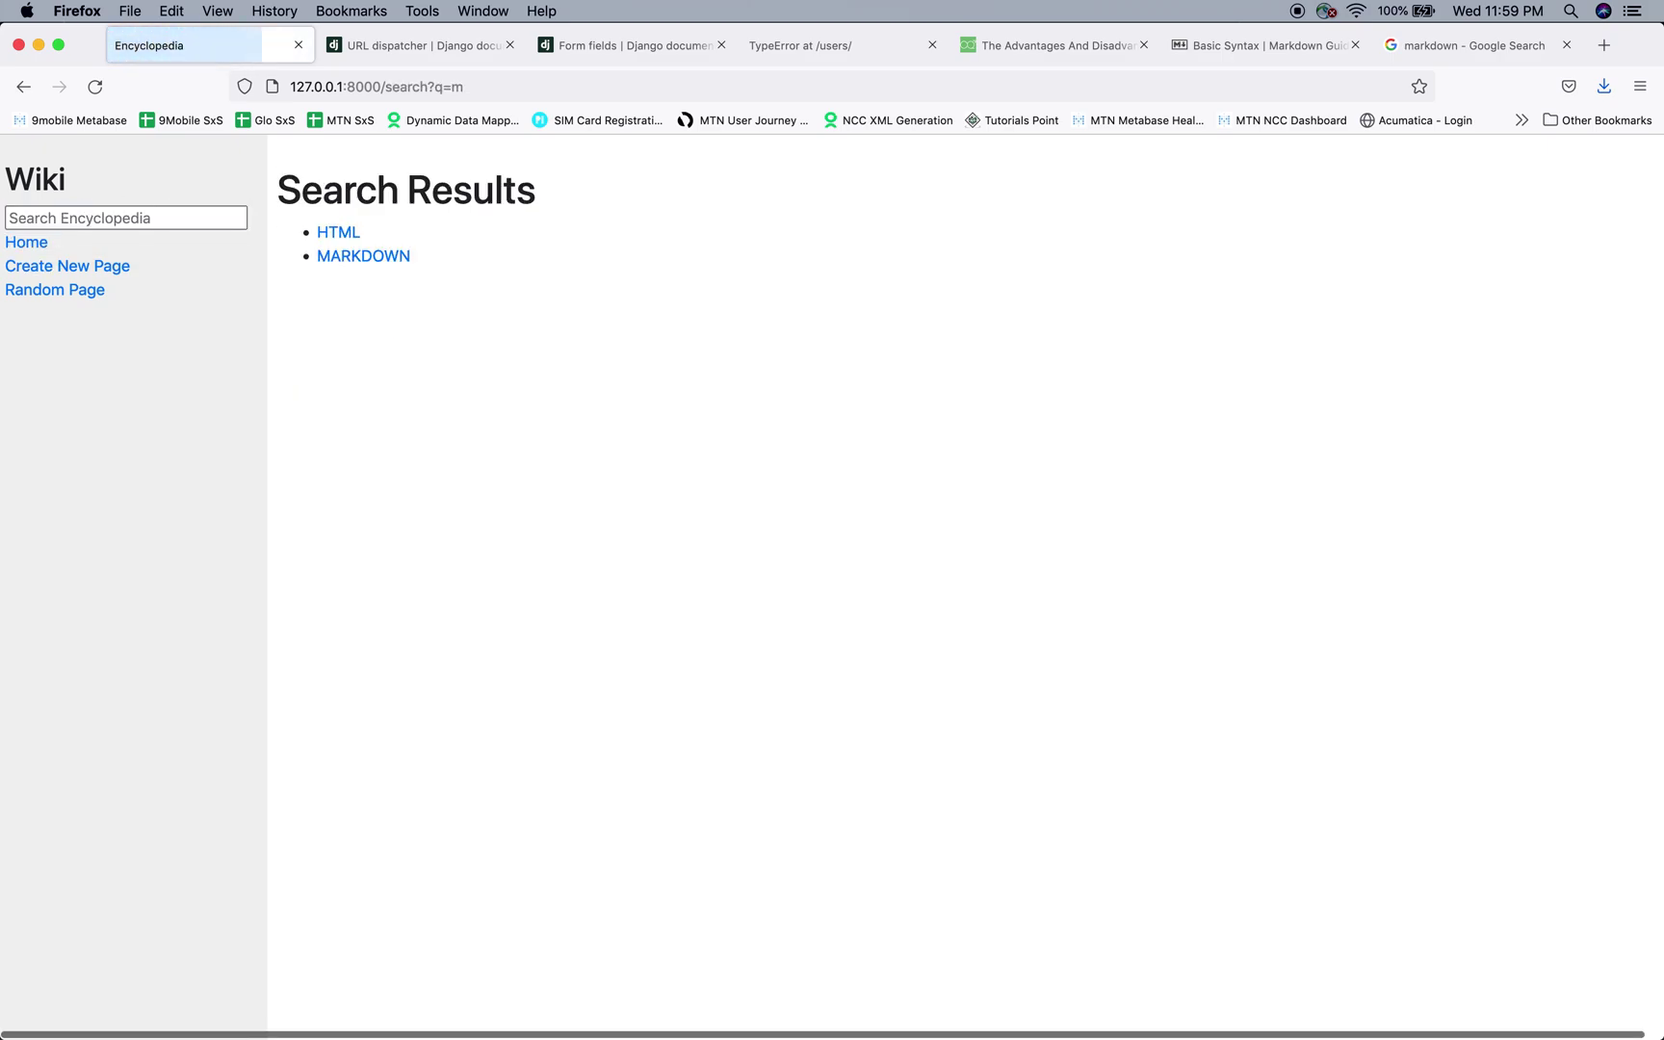
click(342, 234)
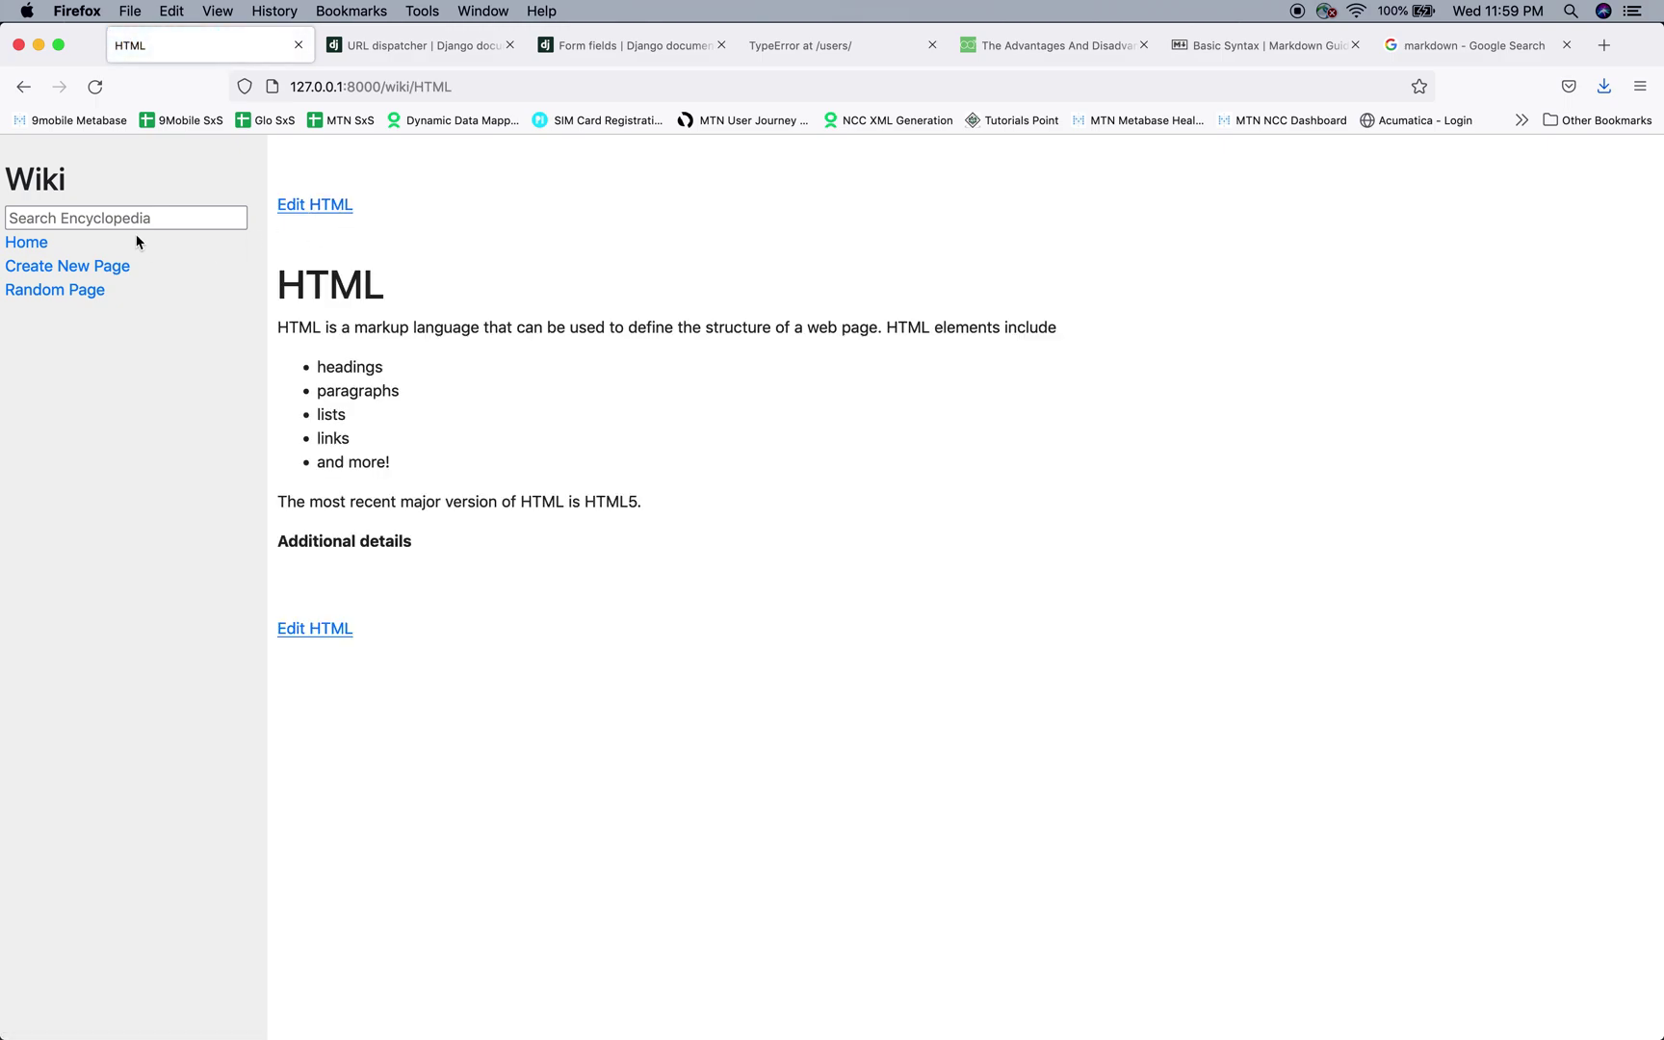
- Go back to the wiki list and search the encyclopedia for home
click(43, 244)
click(91, 219)
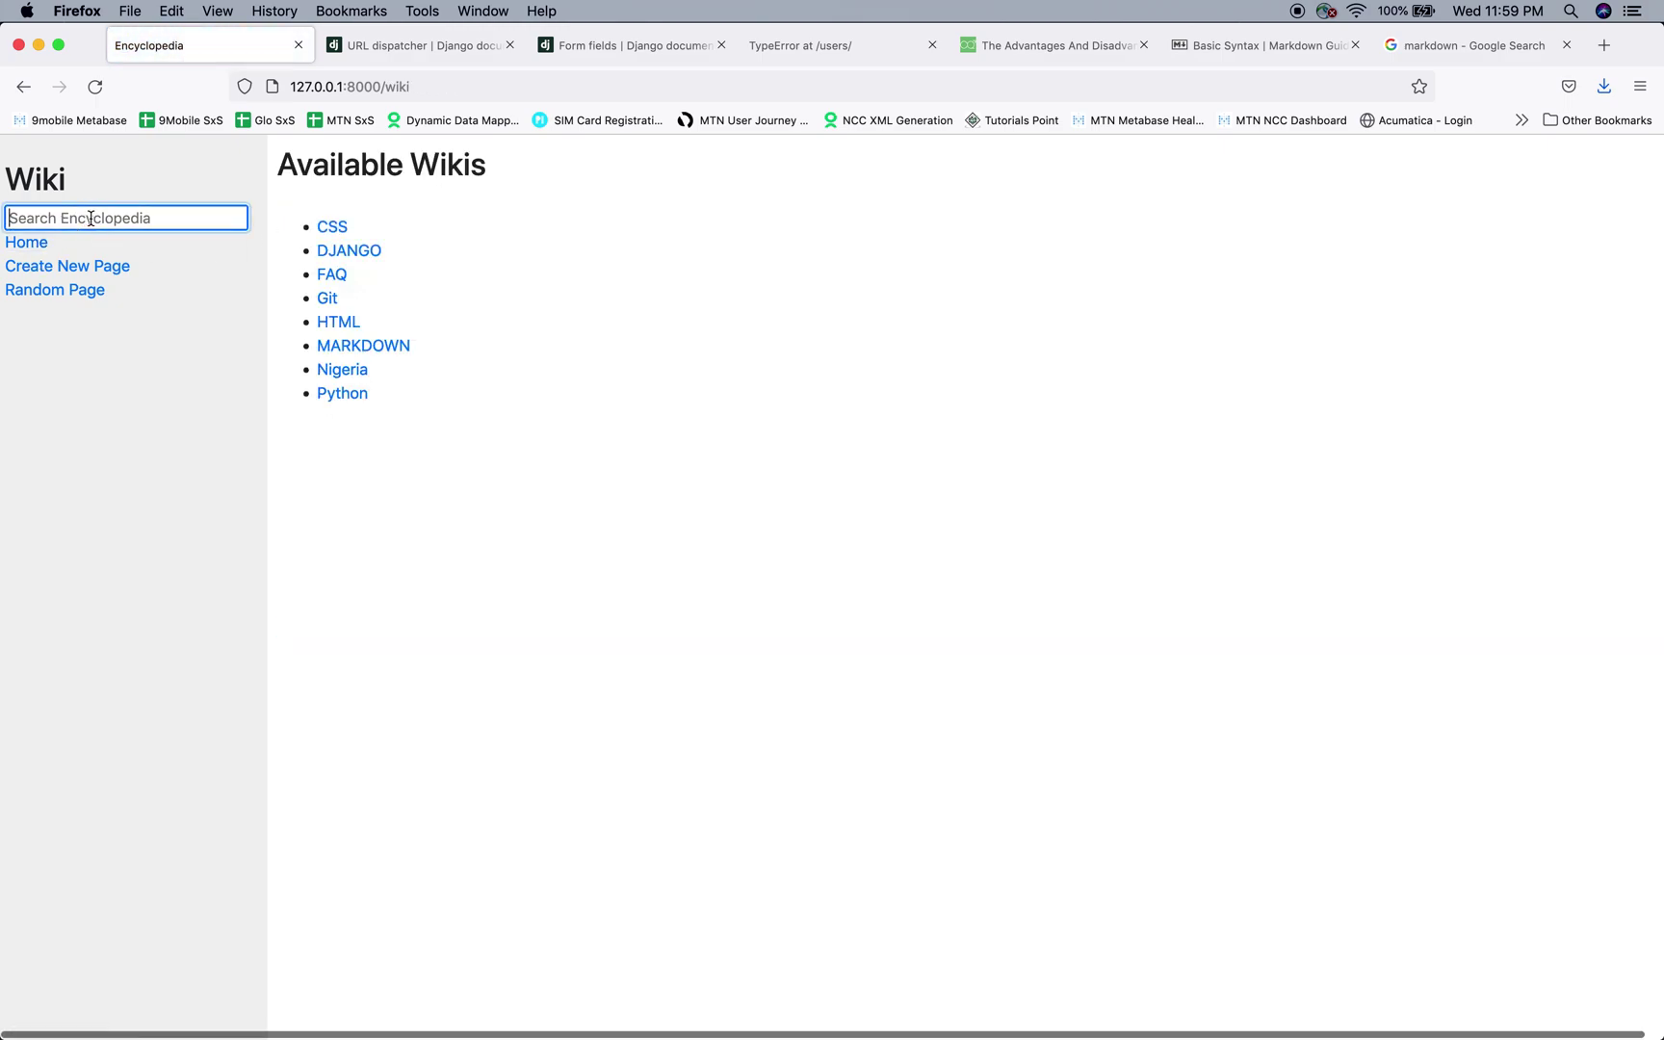
text(home)
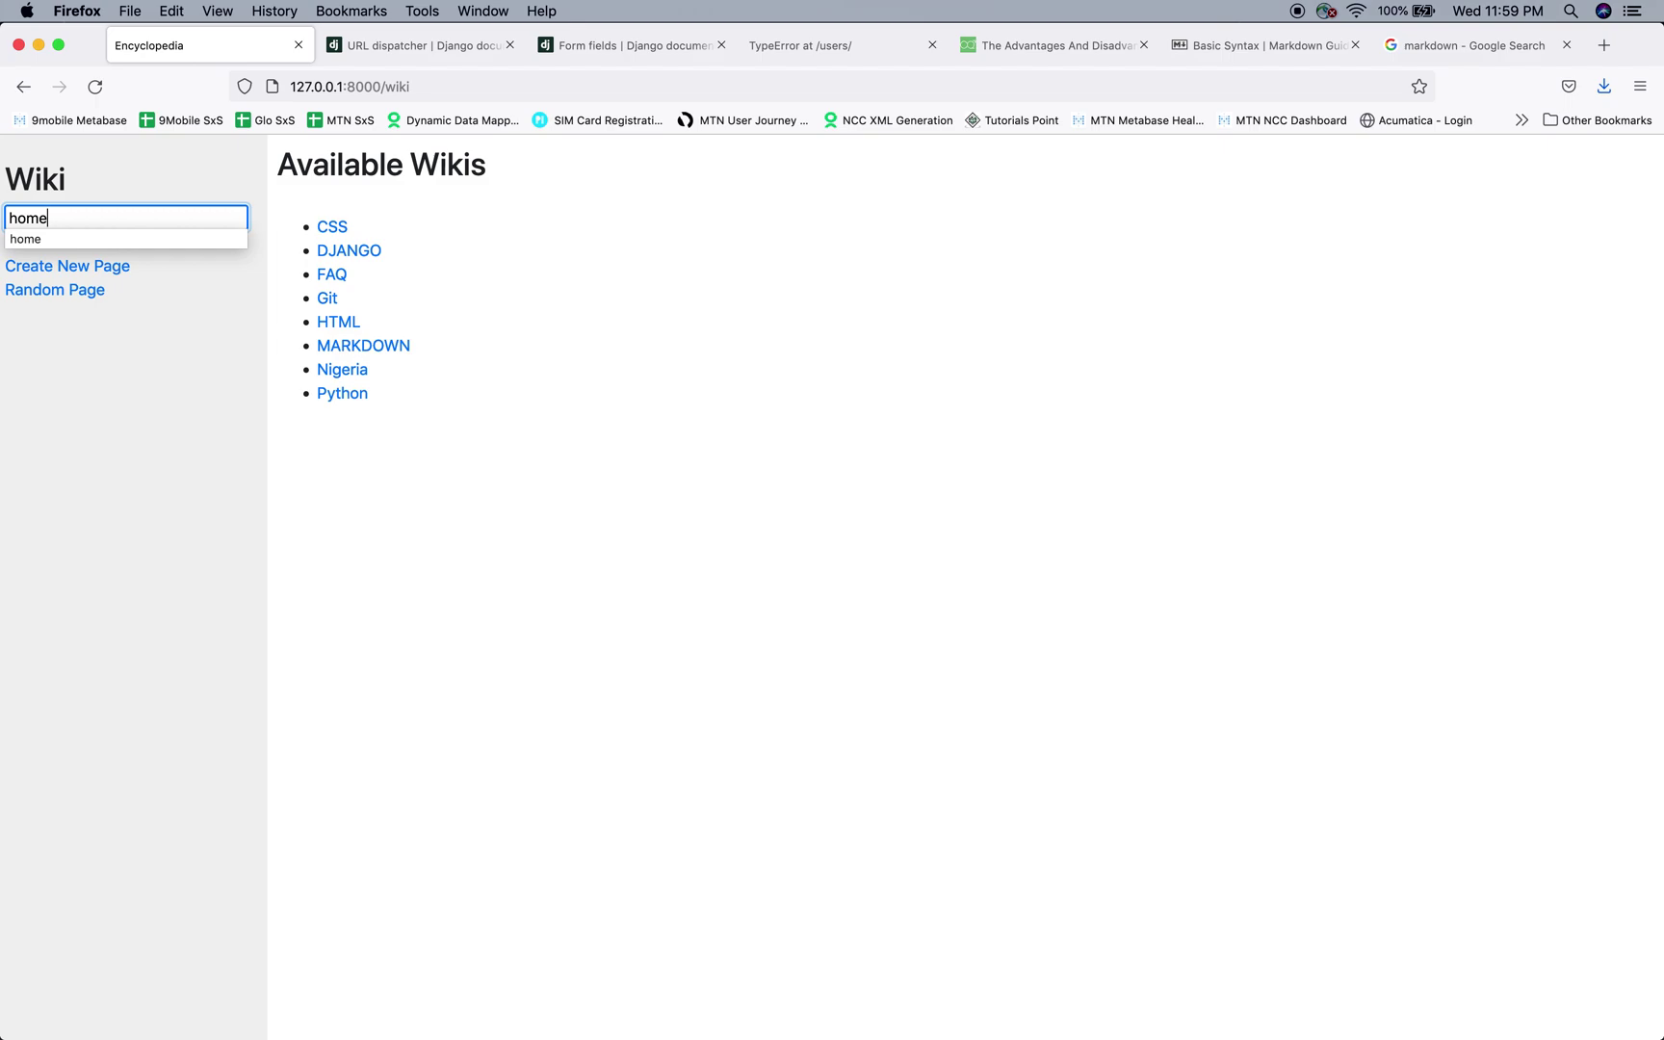
key(Return)
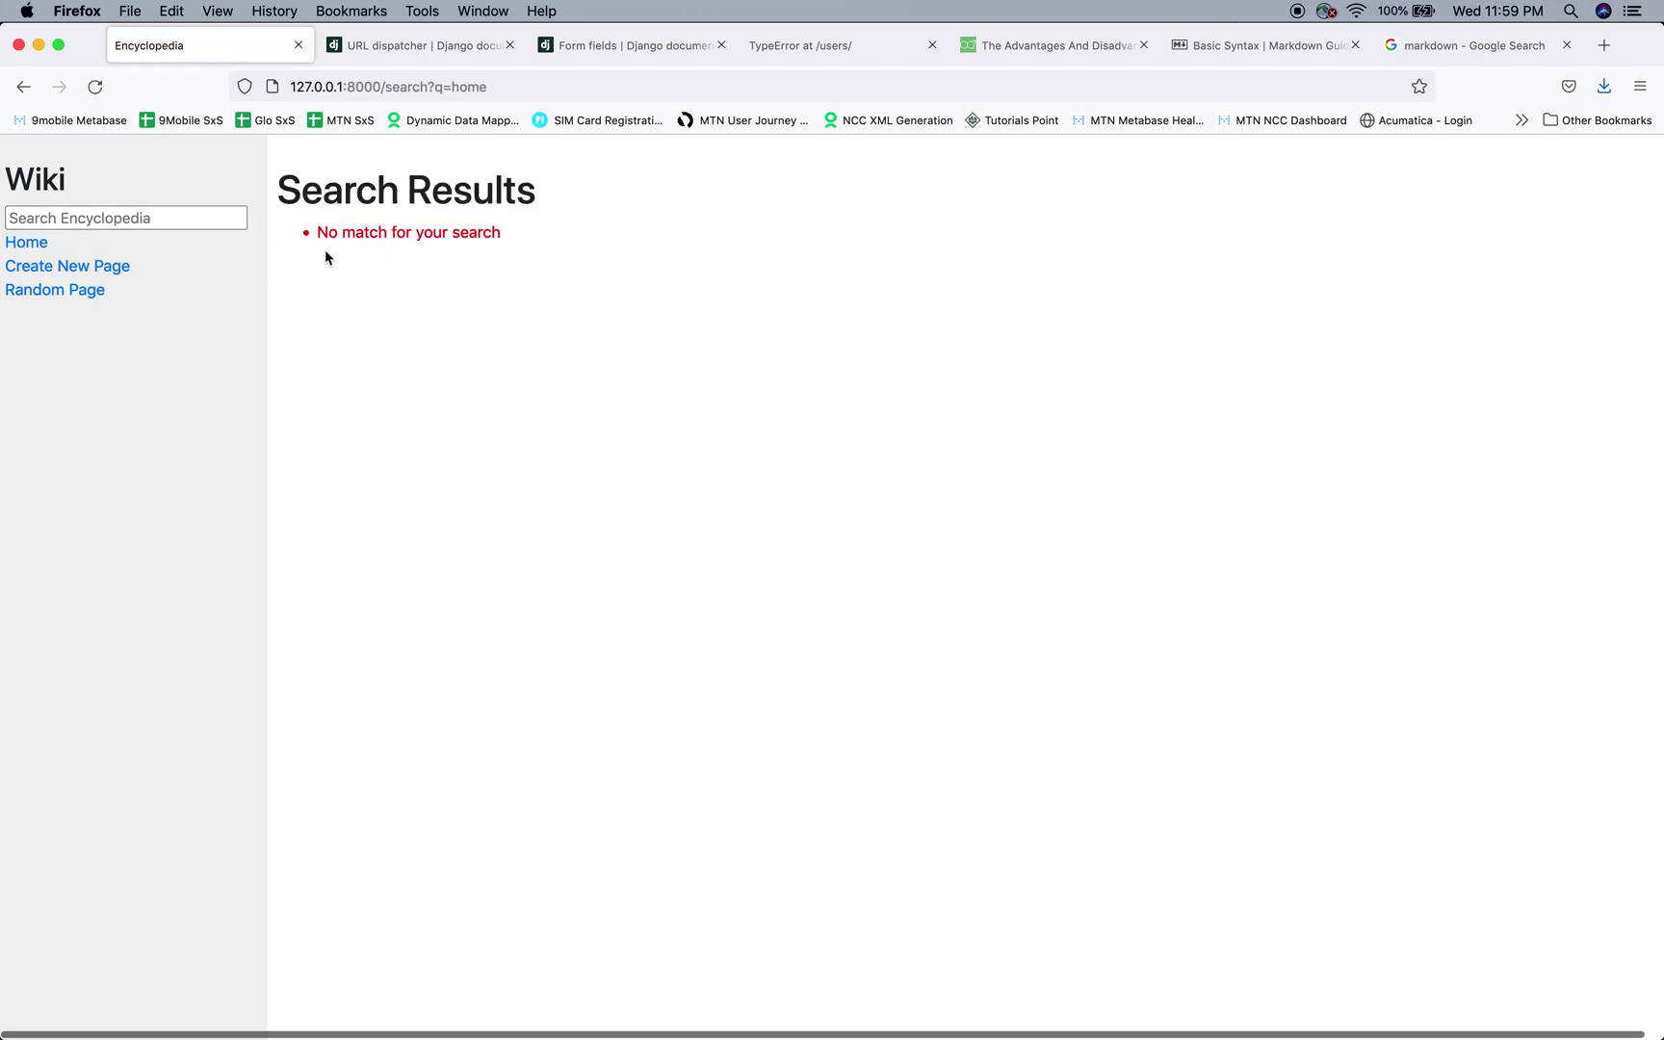
- Edit the HTML entry from the wiki list, add "***Italicize this text***" below the Additional details line, and save it
click(42, 245)
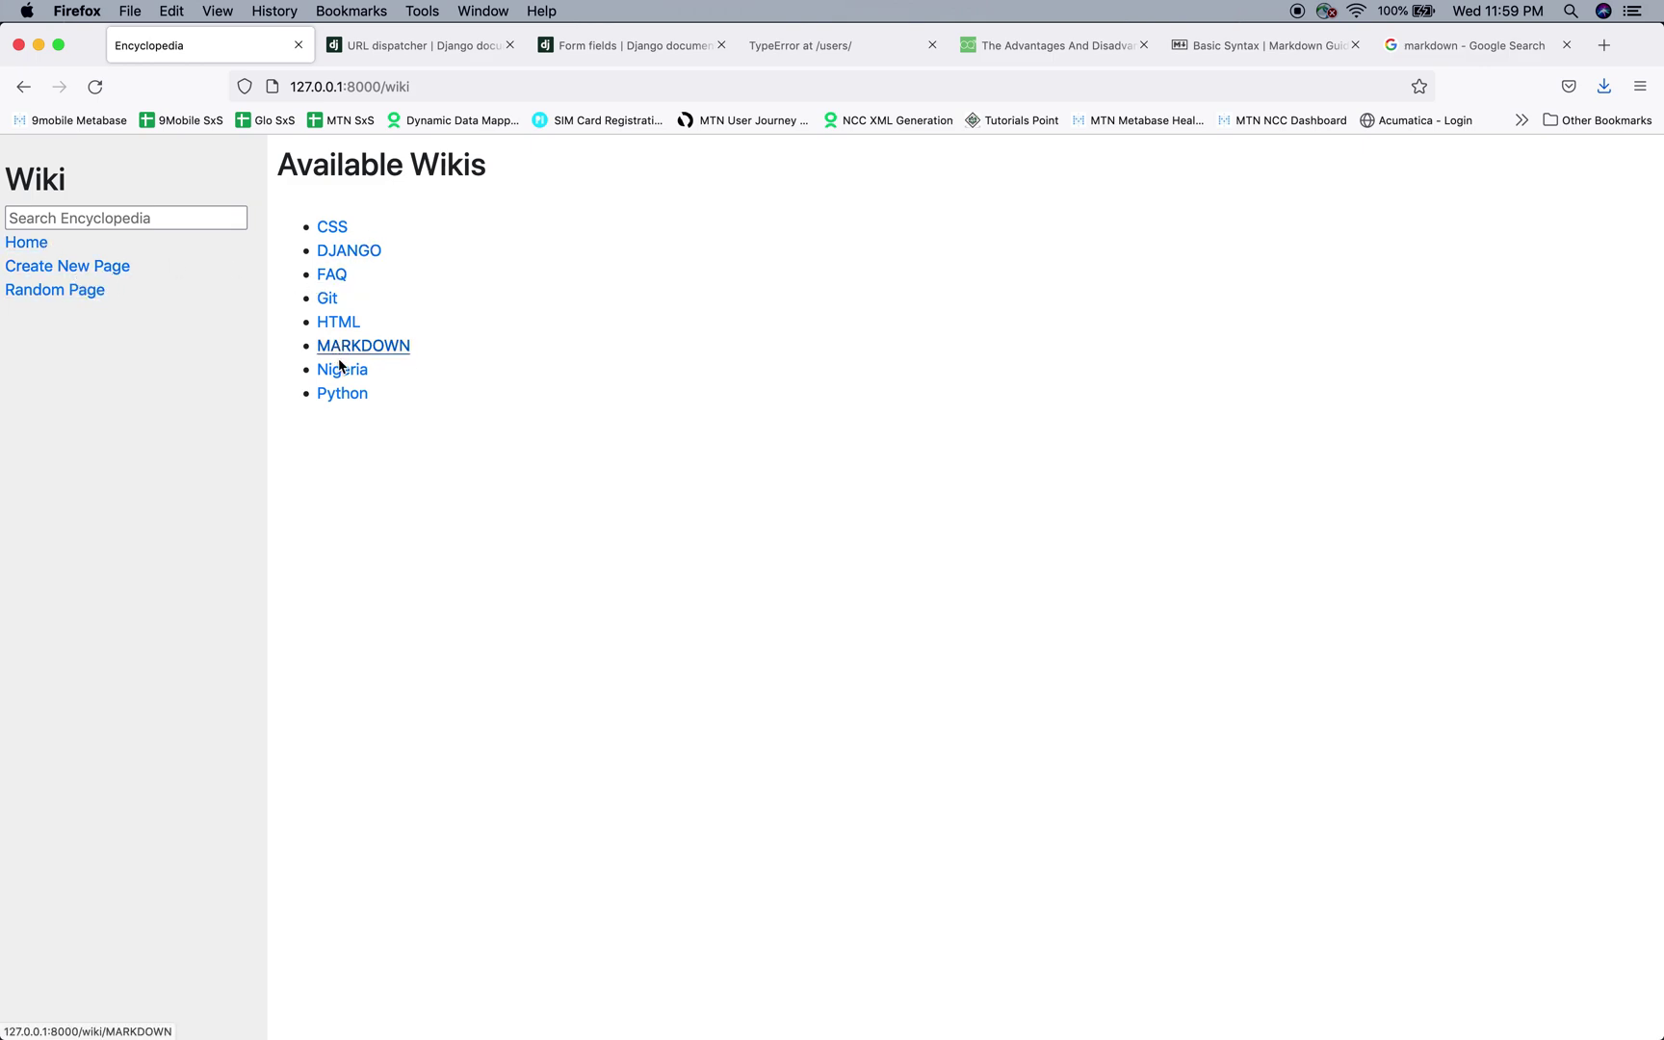
click(342, 328)
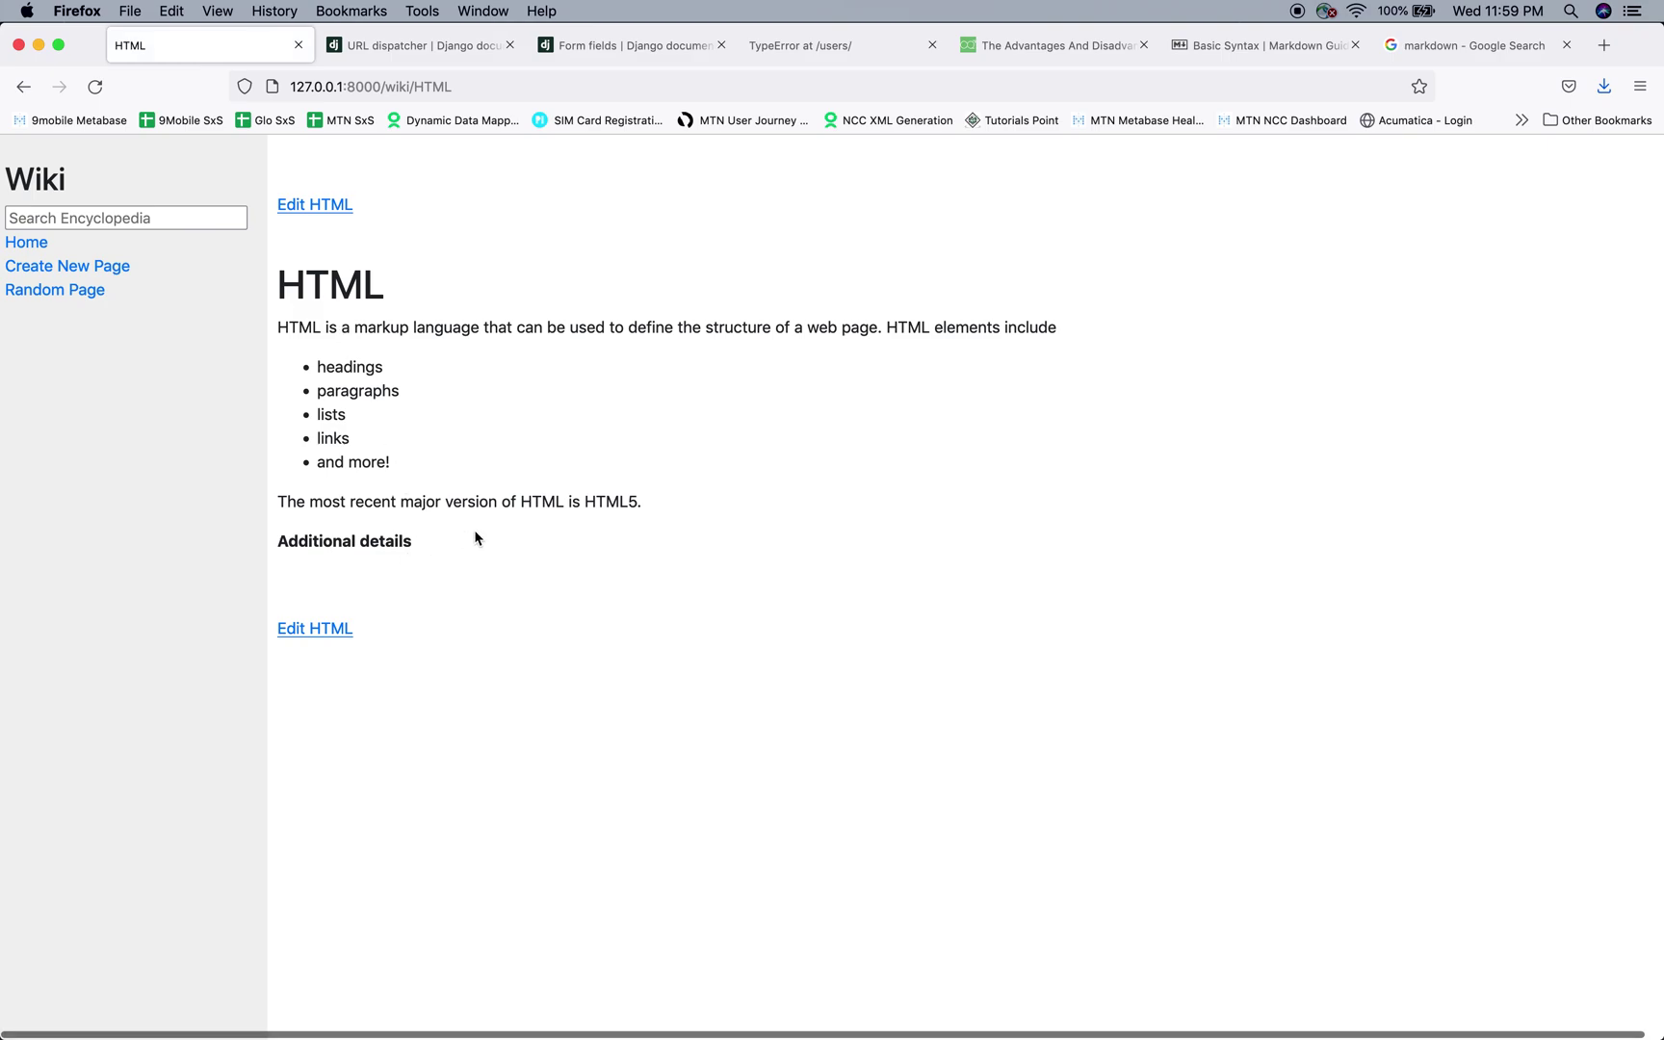
click(324, 204)
click(502, 536)
key(Return)
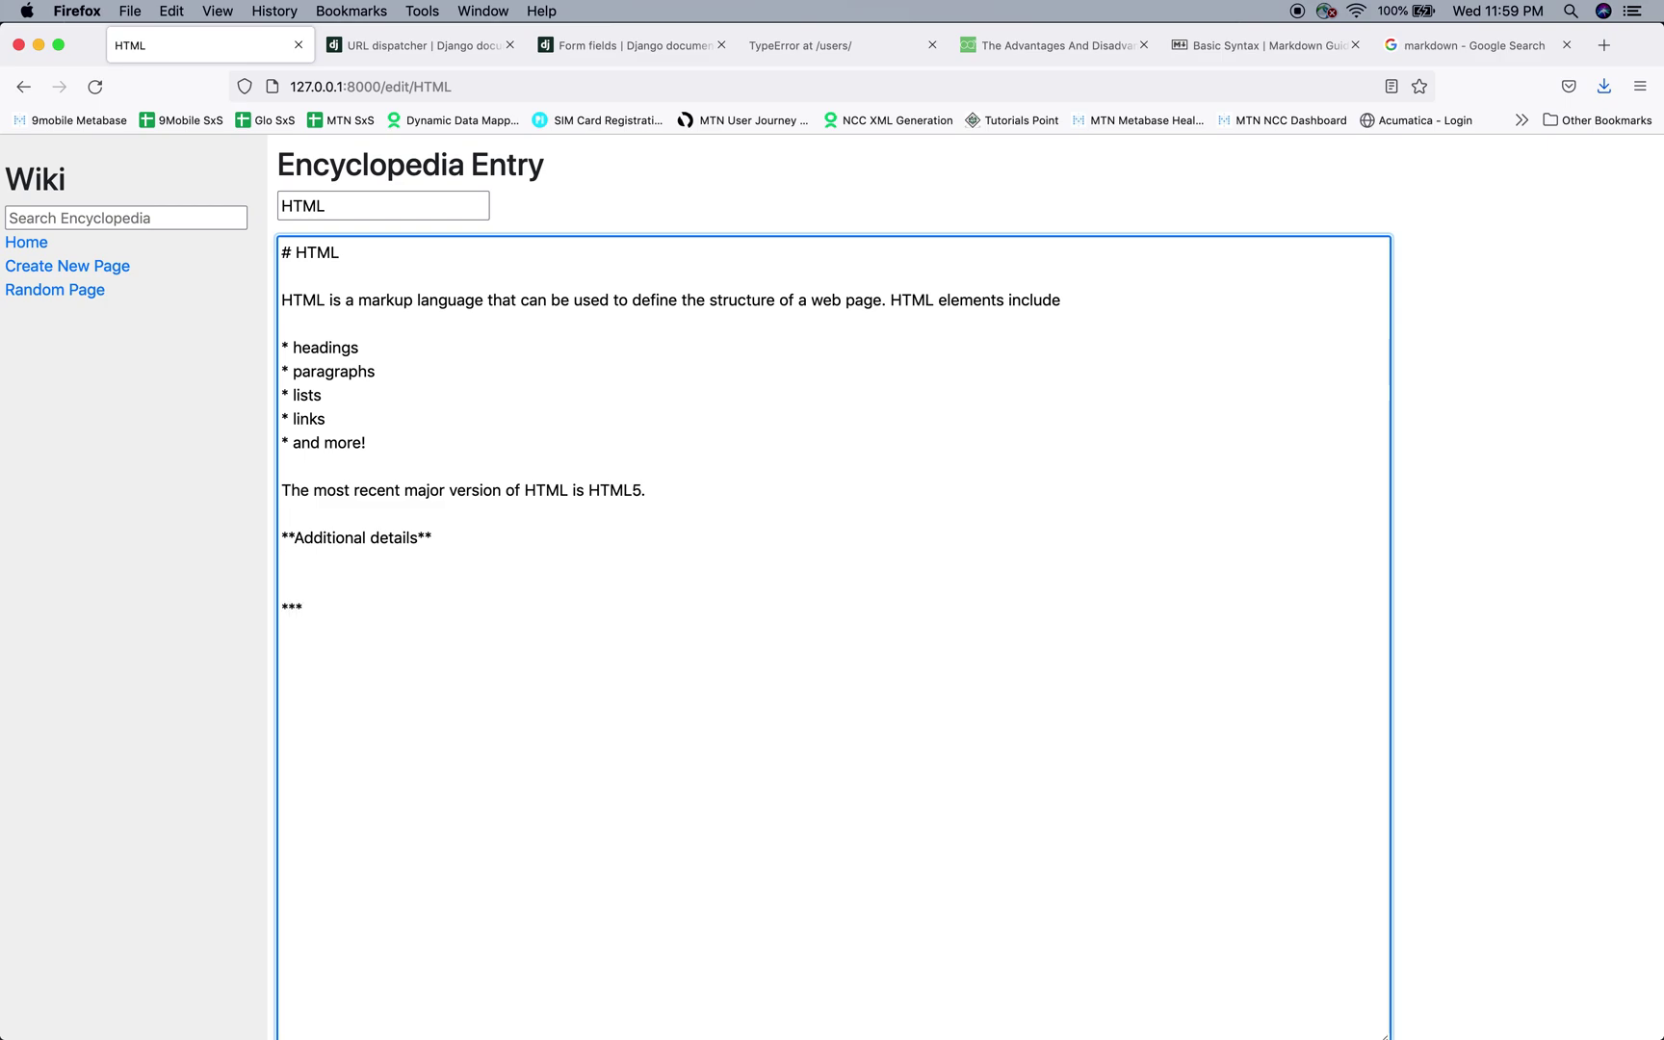
text(***Ital)
text(ize)
key(BackSpace)
key(BackSpace)
text(cize this text***)
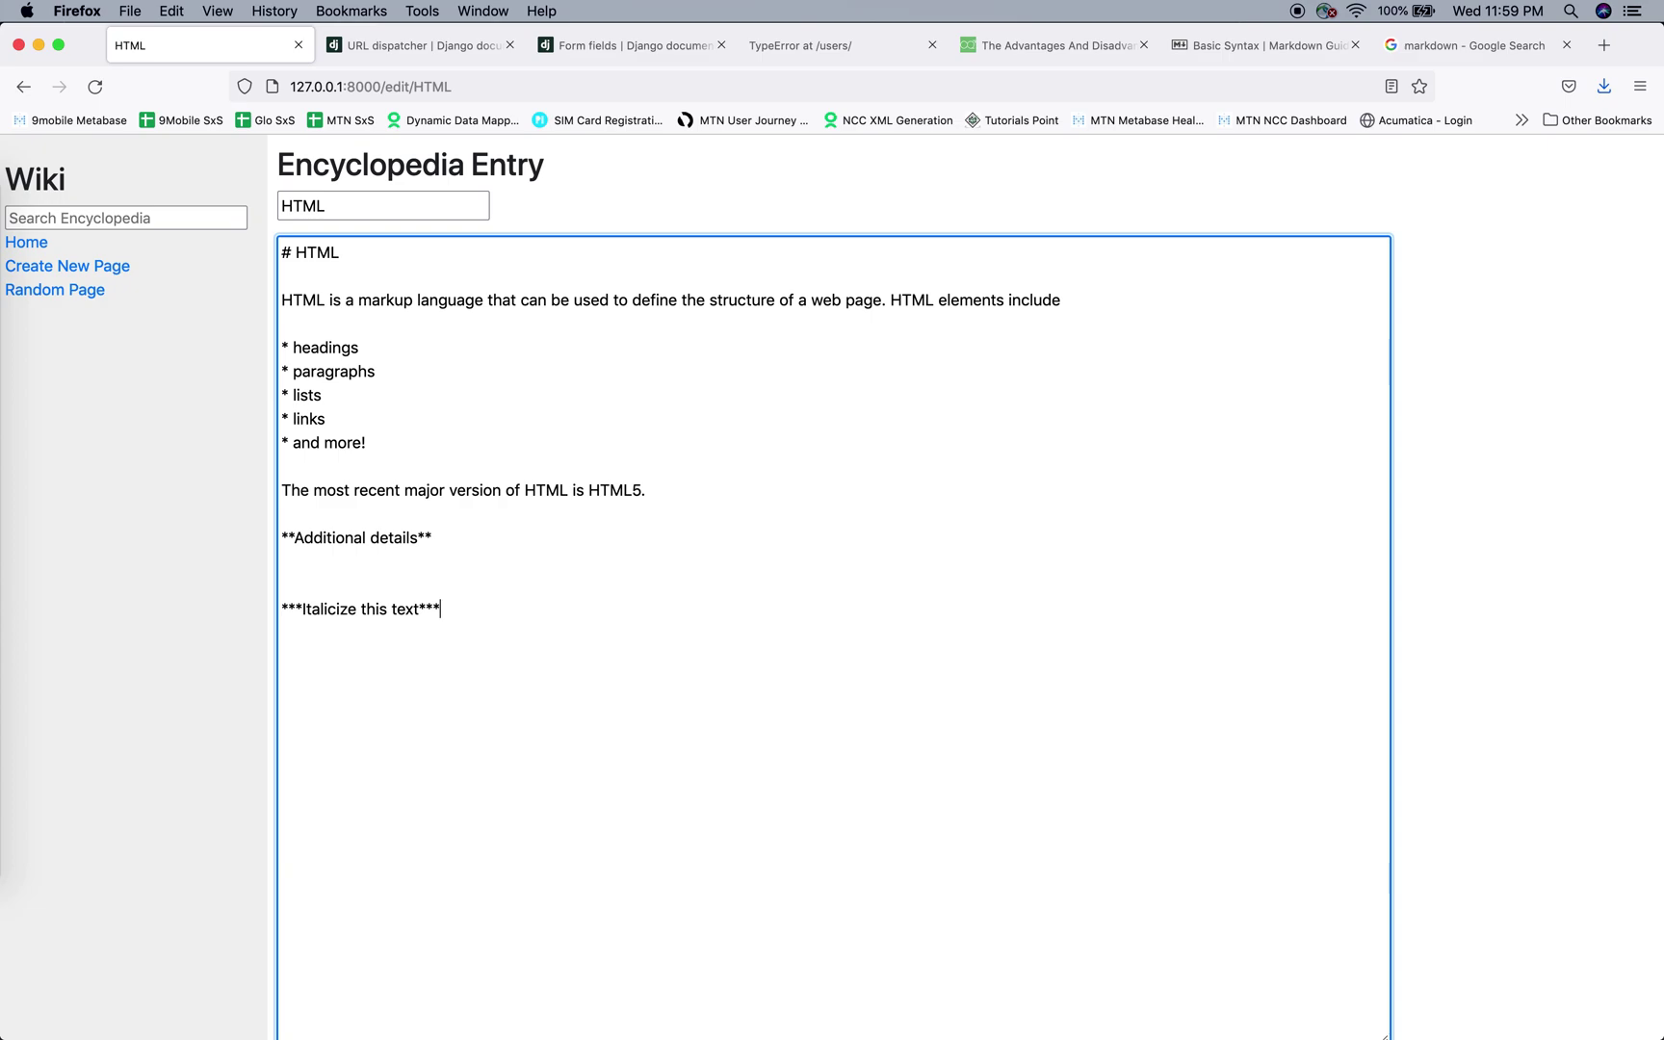
scroll(479, 917, down, 3)
click(312, 974)
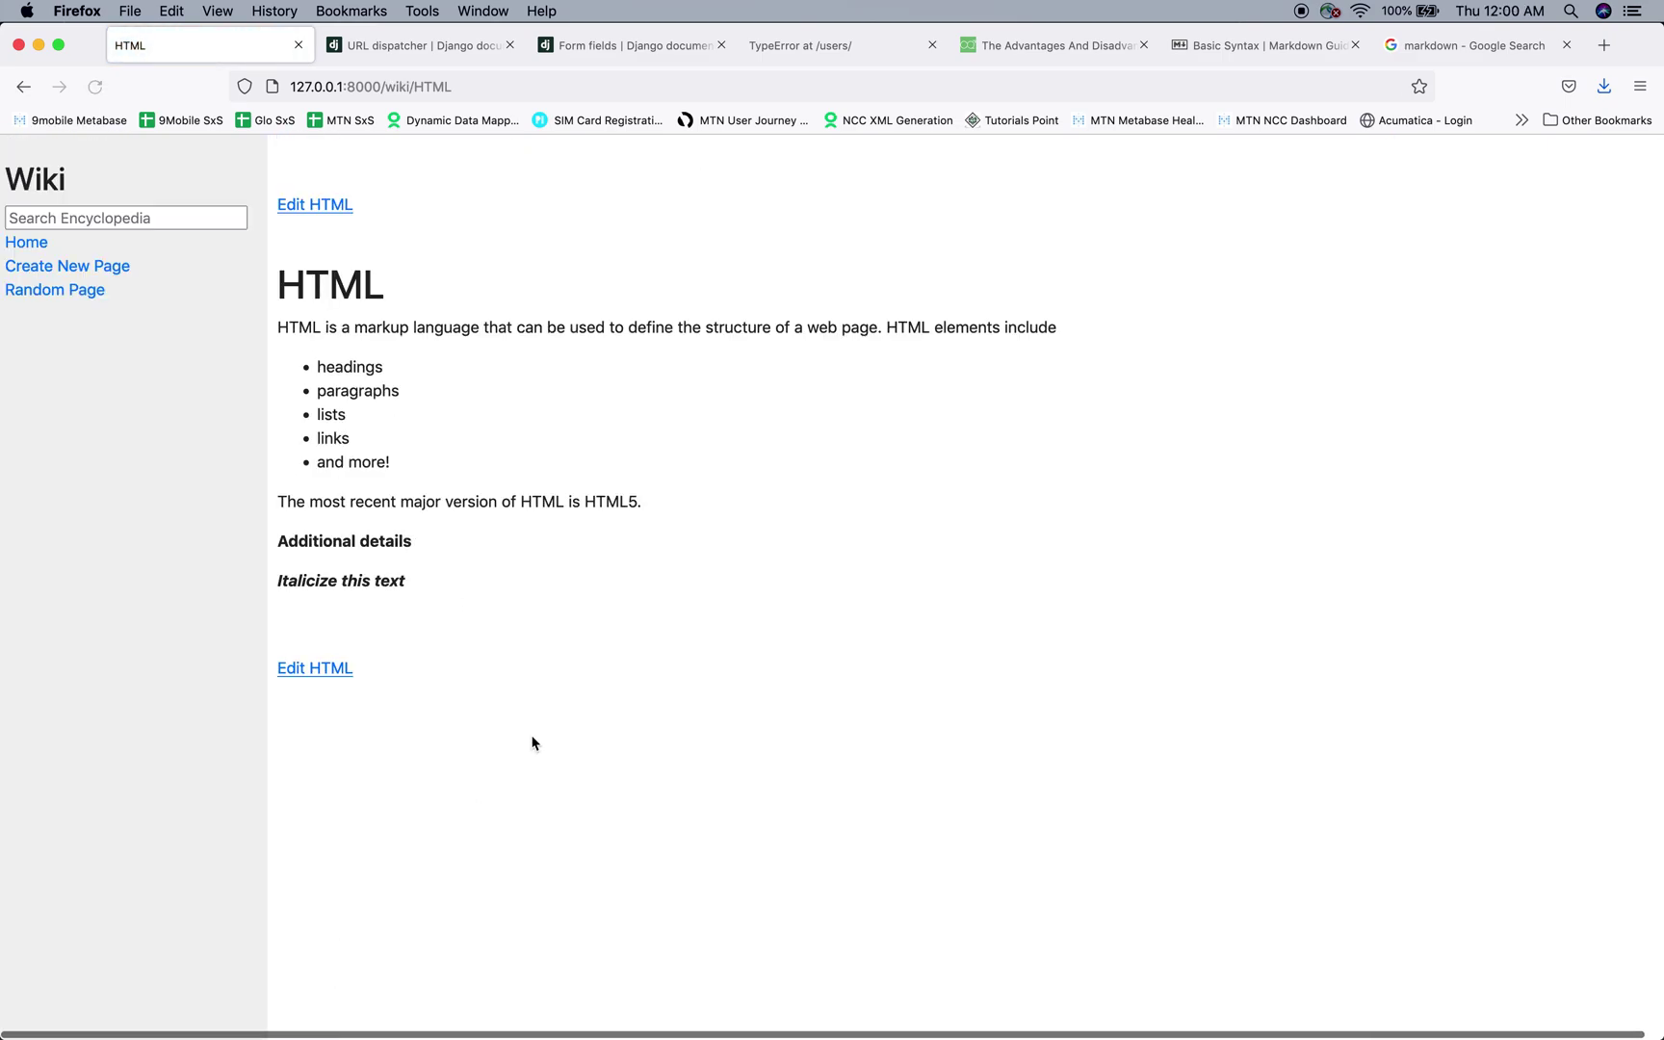
- Highlight the rendered "Italicize this text" line on the HTML page to check its formatting
drag(424, 587, 285, 579)
click(386, 584)
drag(275, 584, 438, 592)
click(438, 591)
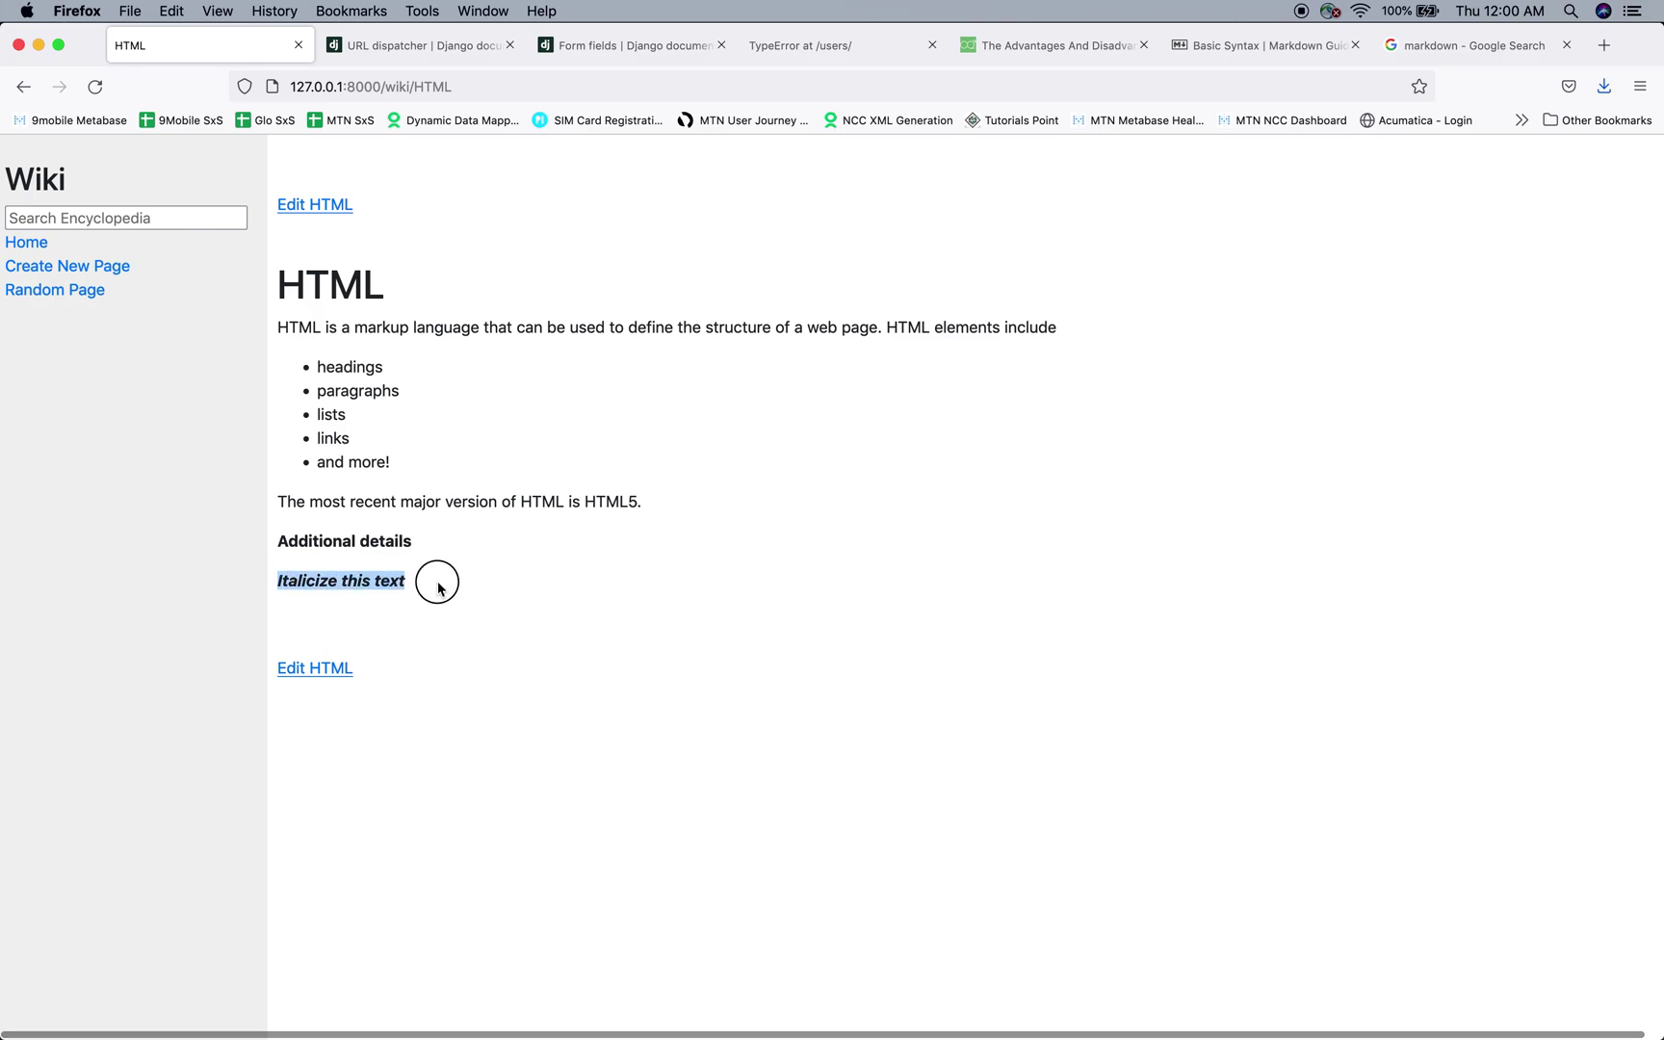
- Try to save the HTML entry with the title HTML2 and the line "Another one" added to its content
click(321, 671)
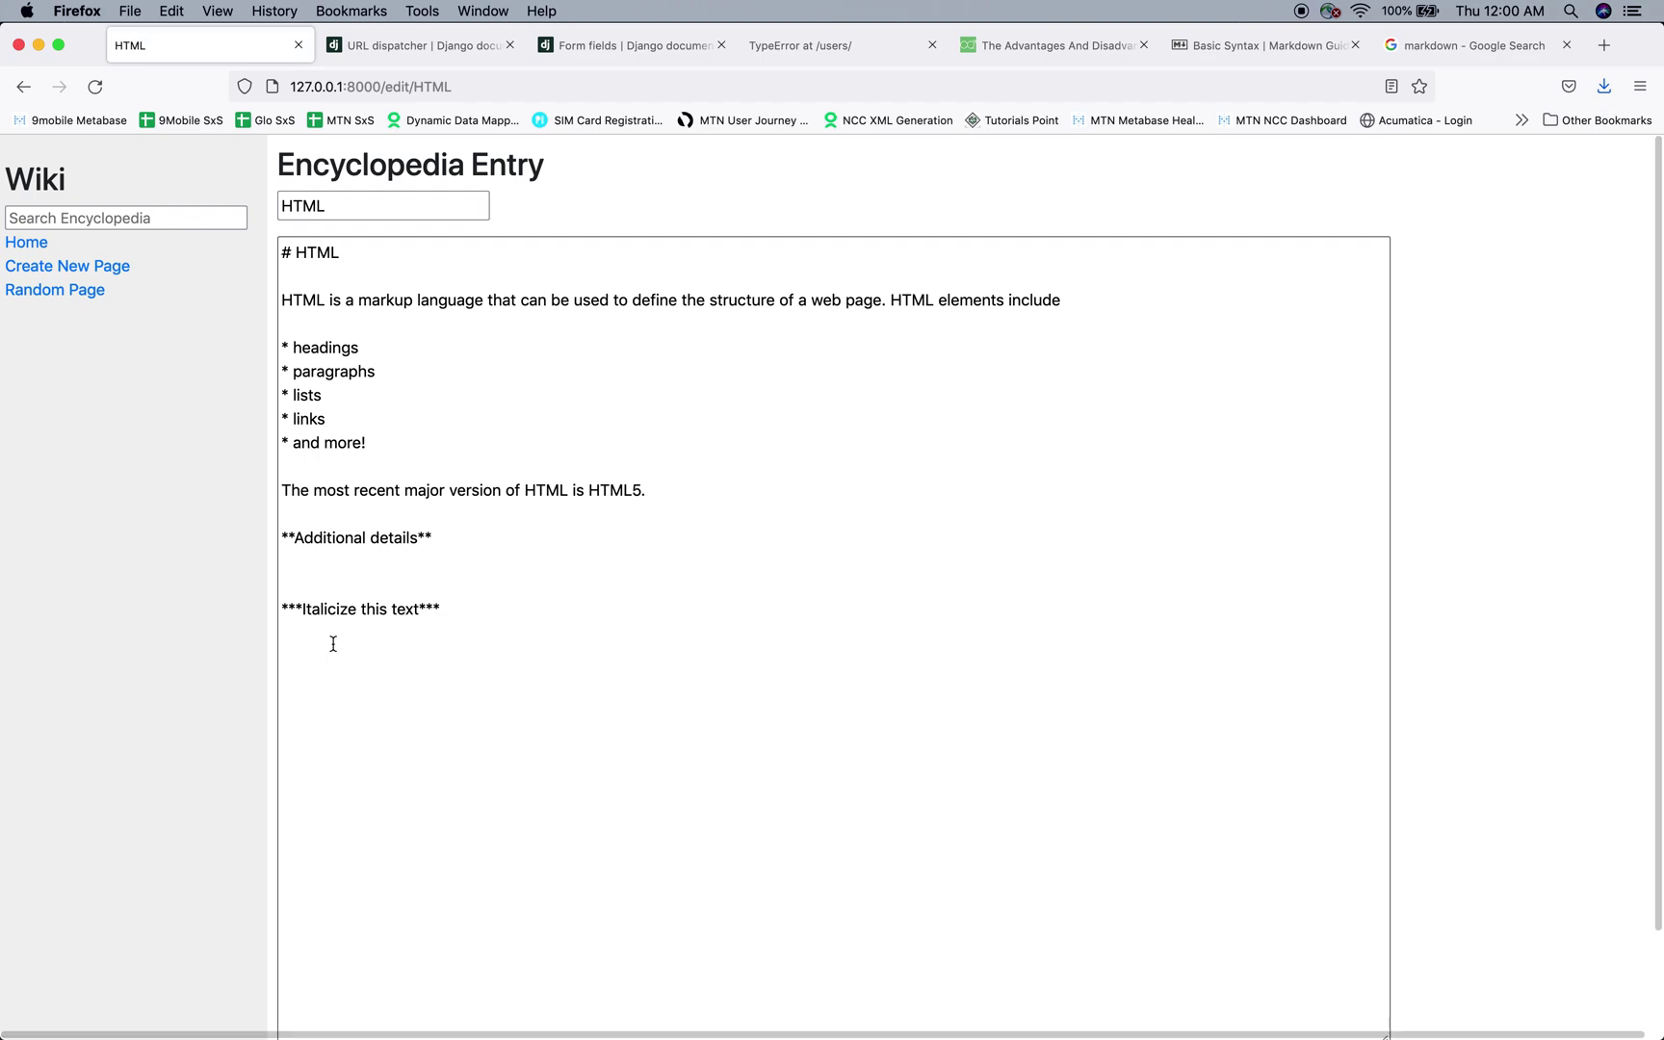
click(360, 208)
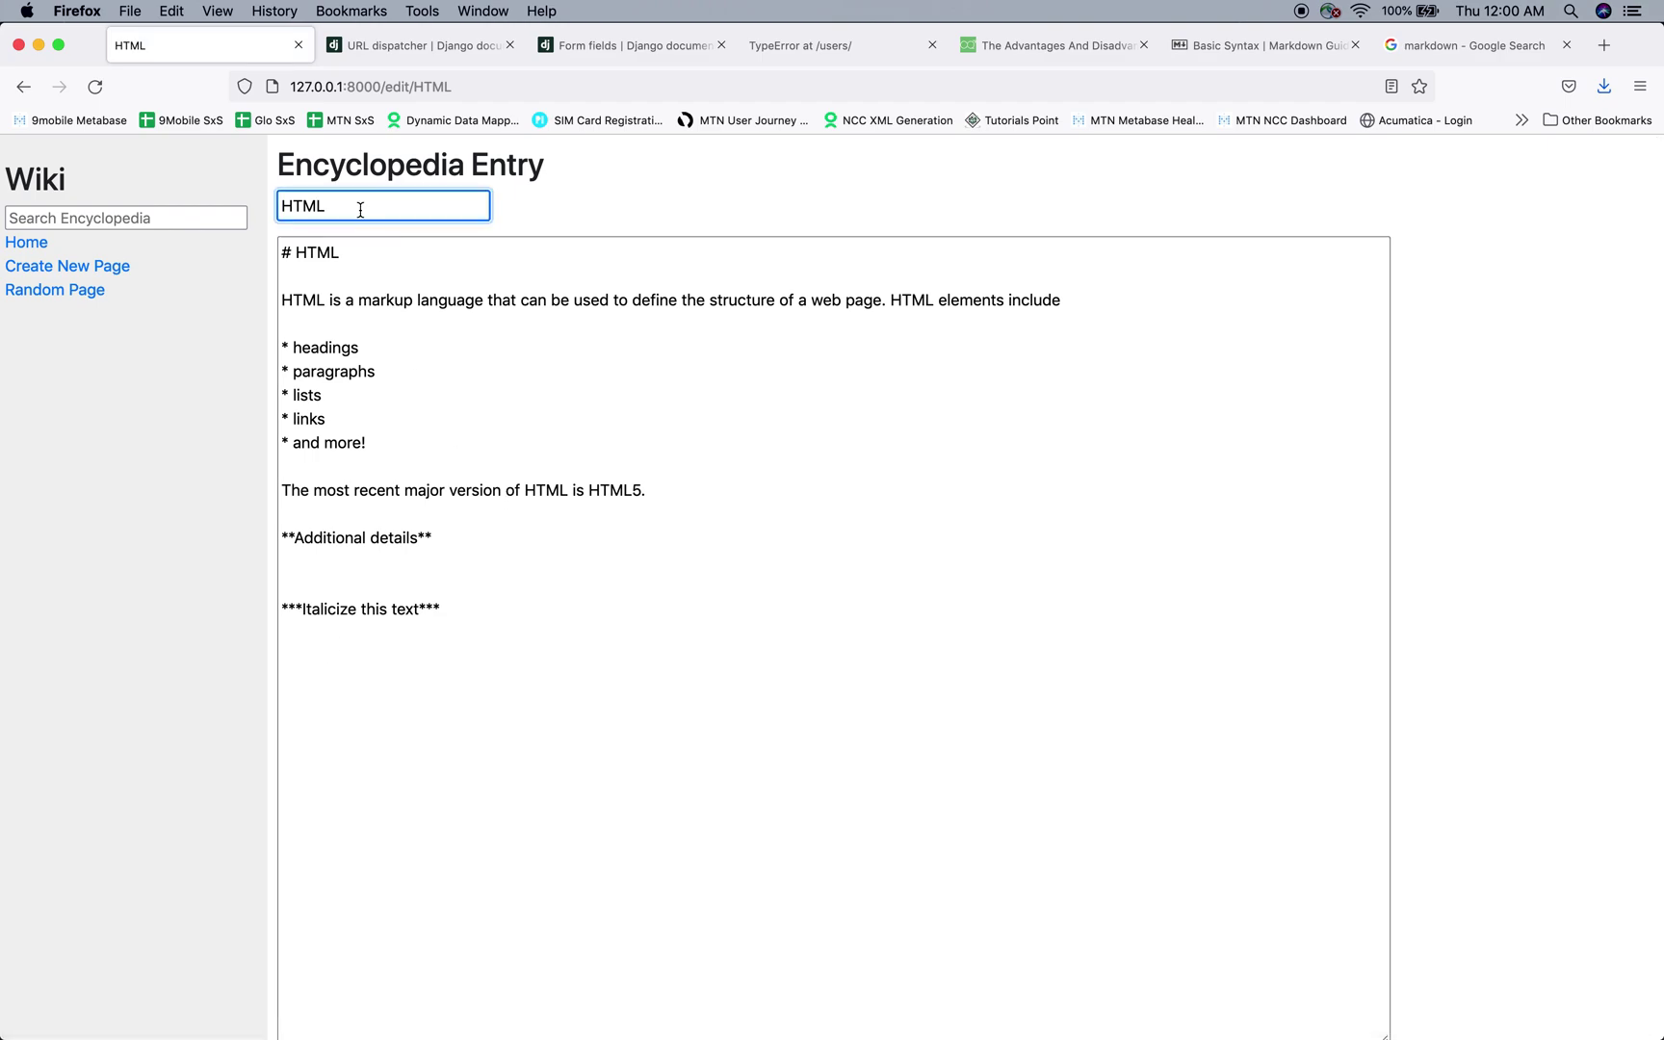
text(2)
click(366, 208)
click(483, 658)
text(Another one)
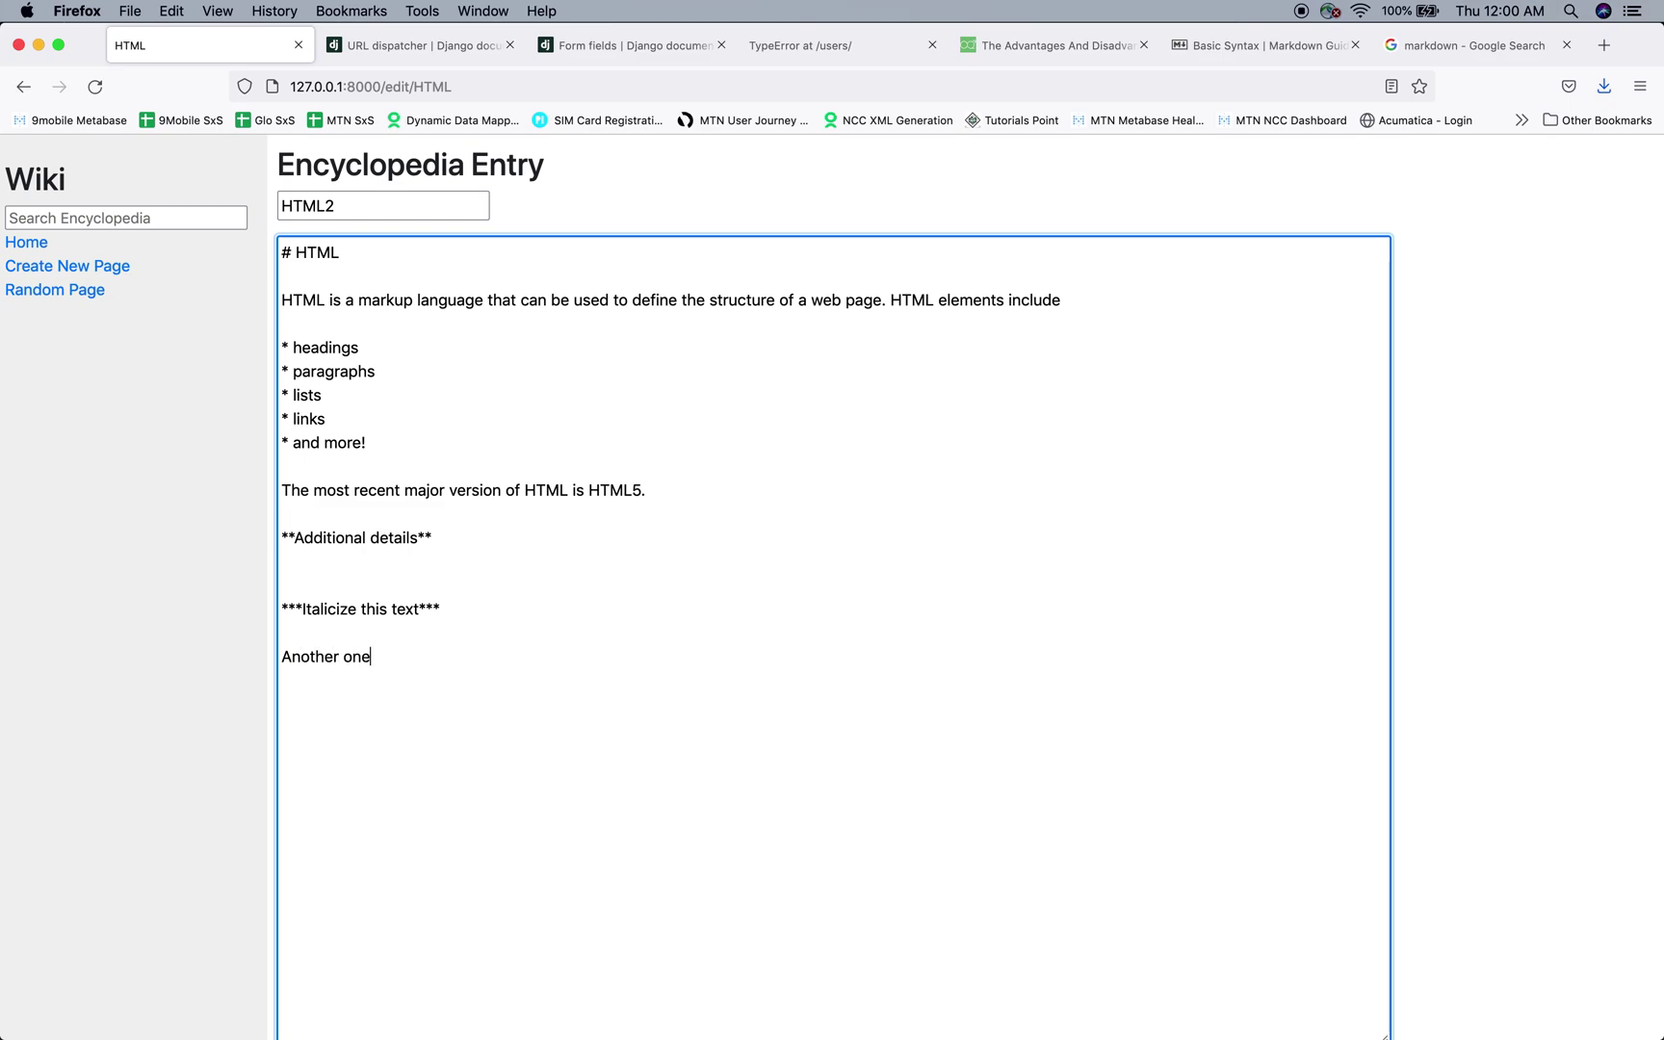
scroll(833, 578, down, 2)
click(300, 974)
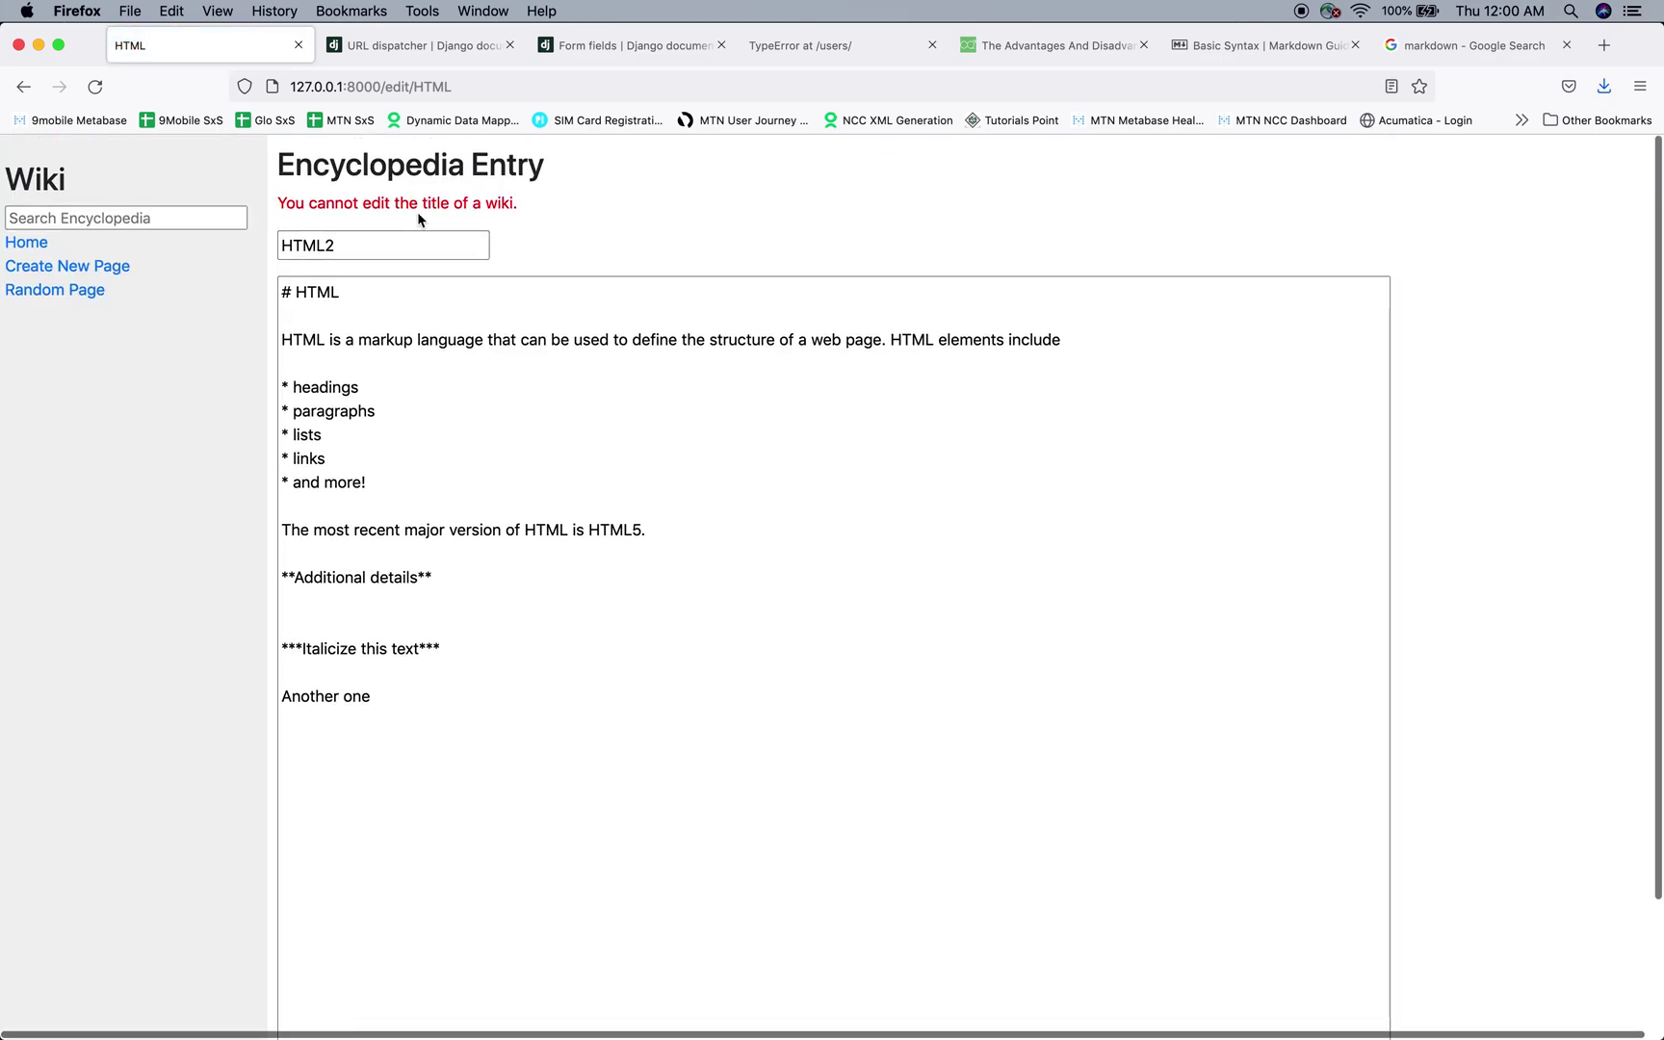
- Restore the entry title to HTML and return to the wiki list without saving
click(370, 253)
key(BackSpace)
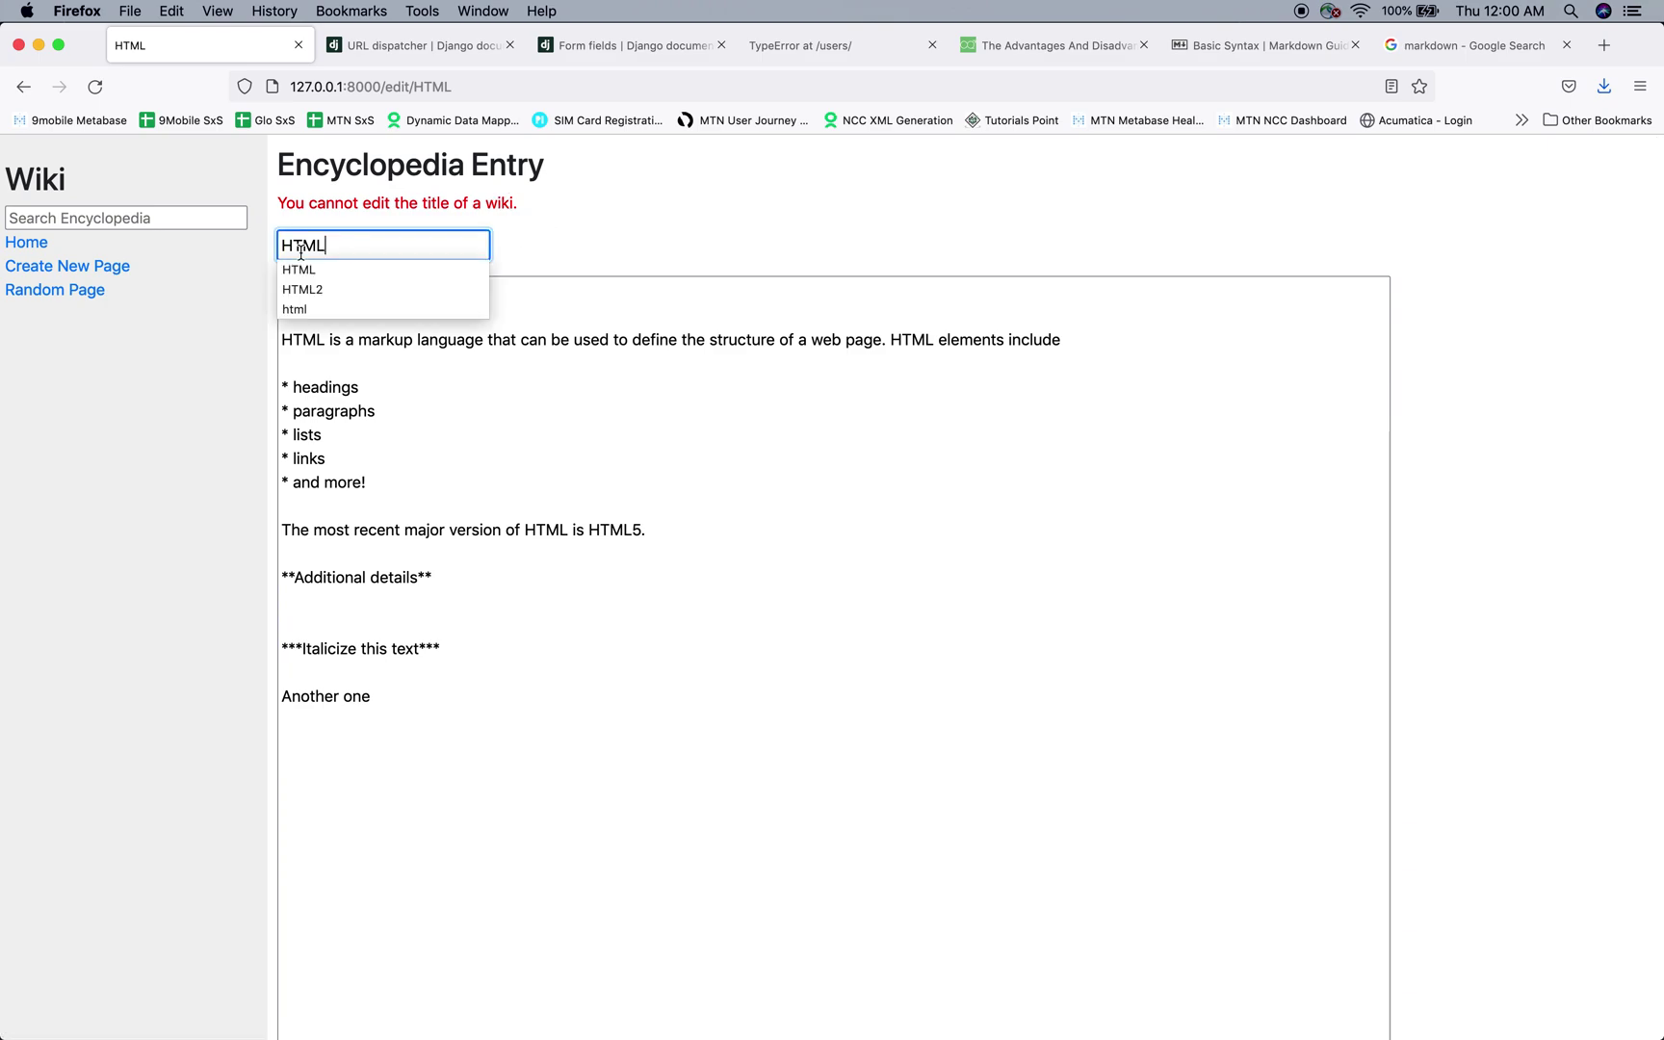
click(38, 245)
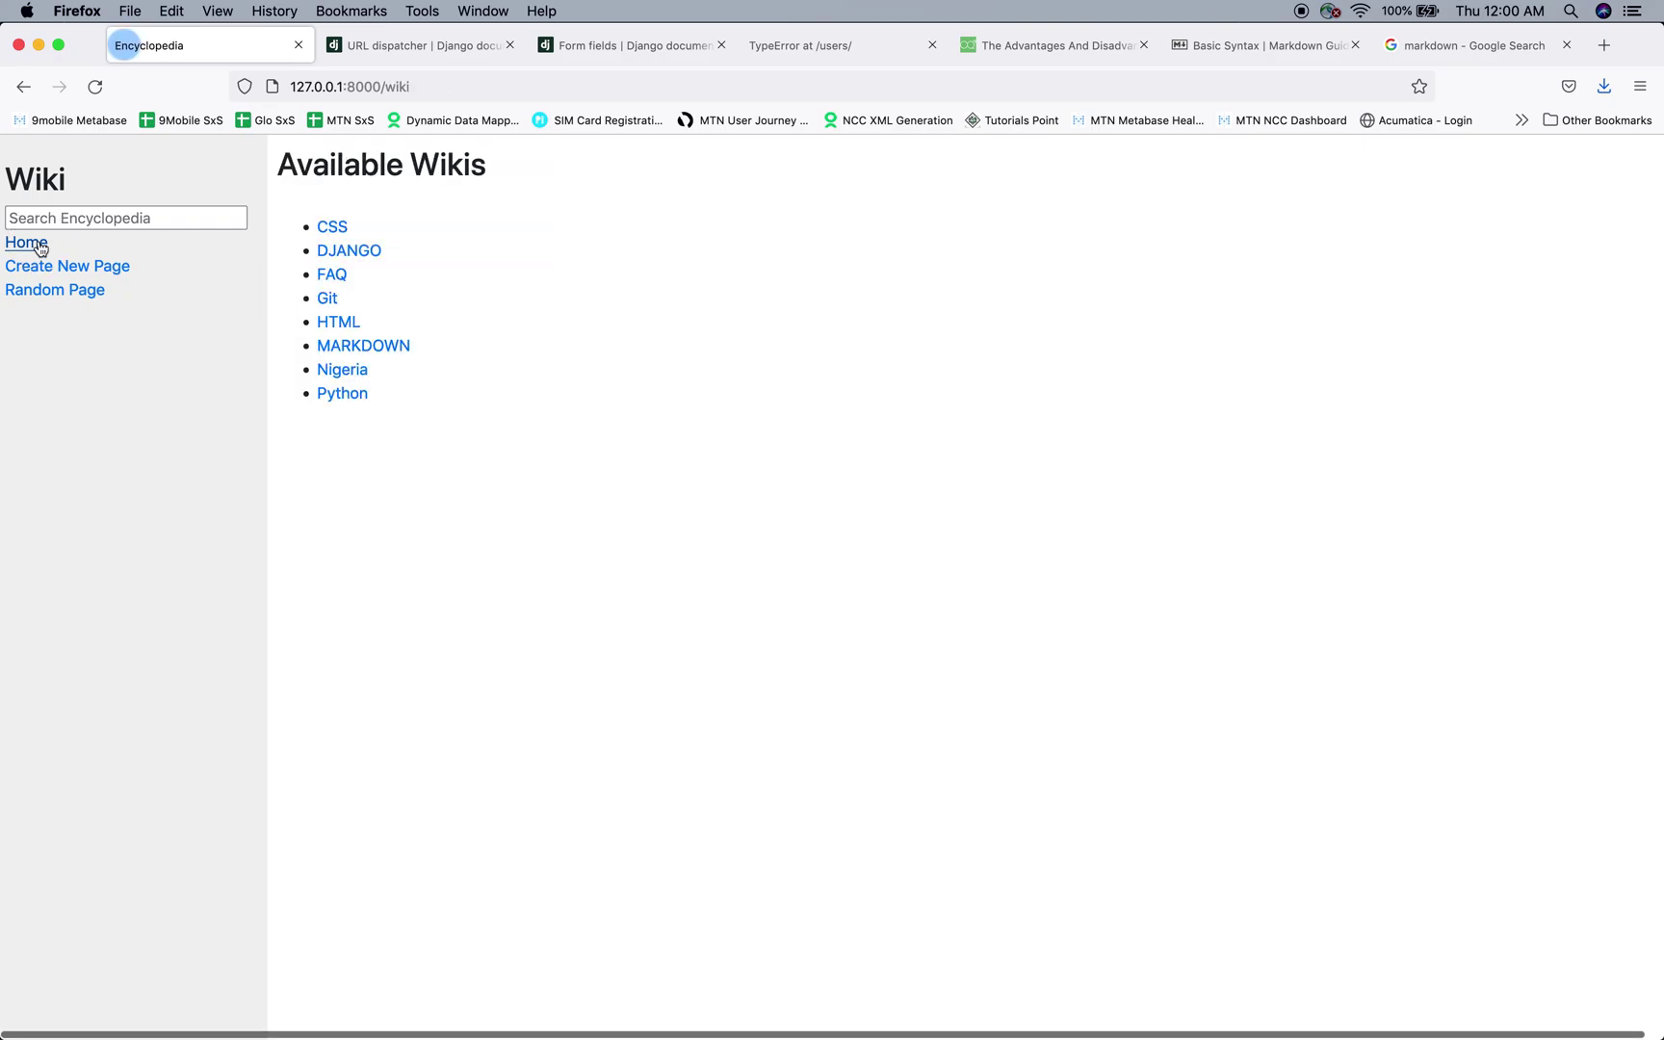
- Load random encyclopedia pages repeatedly to check that different entries are shown
click(55, 290)
click(55, 290)
click(55, 290)
click(55, 290)
click(55, 289)
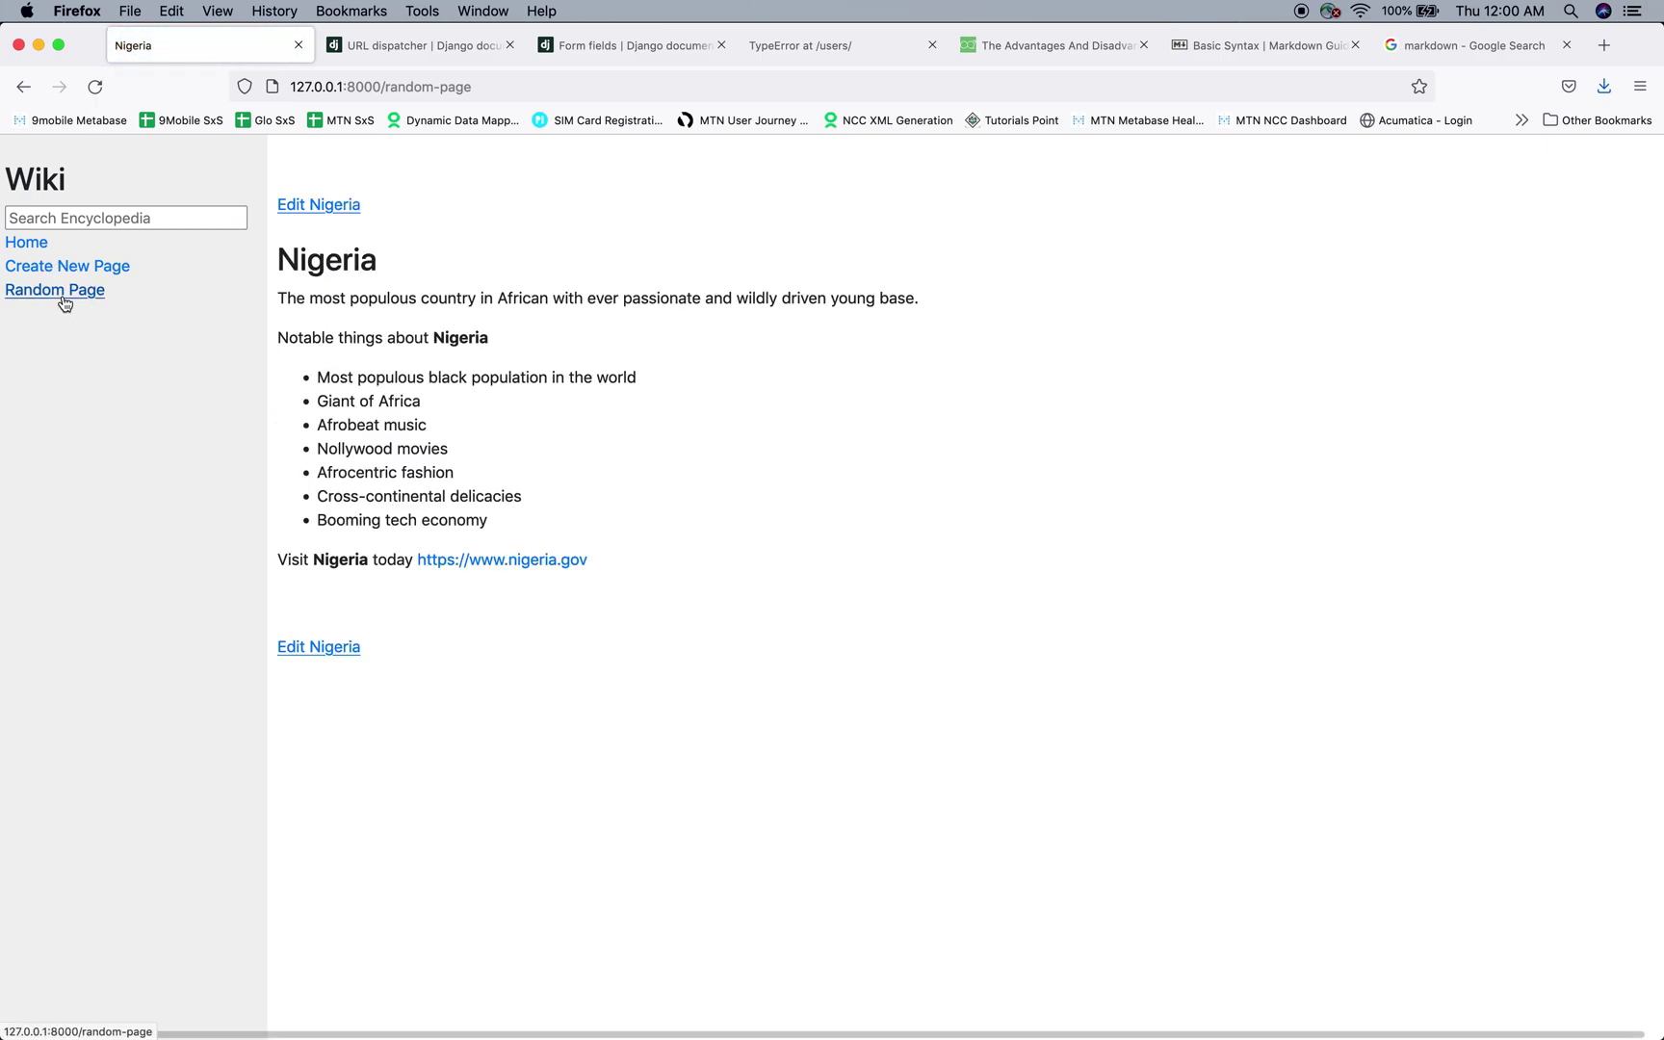
click(55, 289)
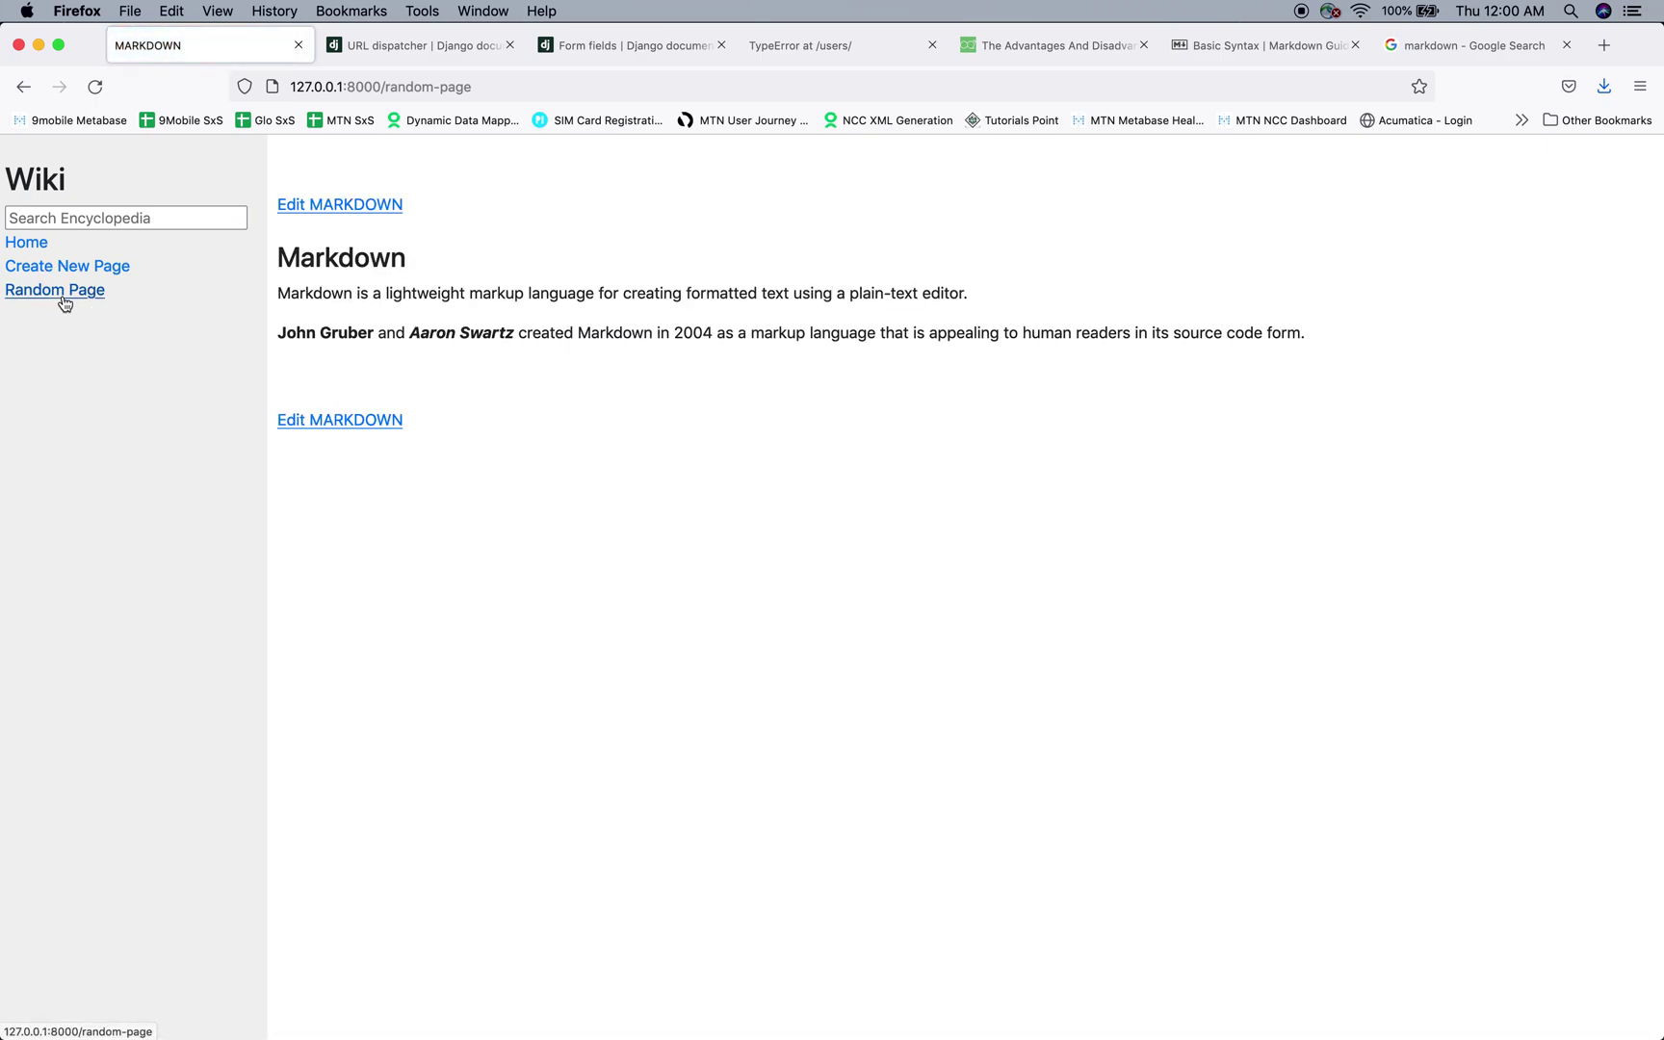
click(55, 290)
click(55, 290)
click(55, 290)
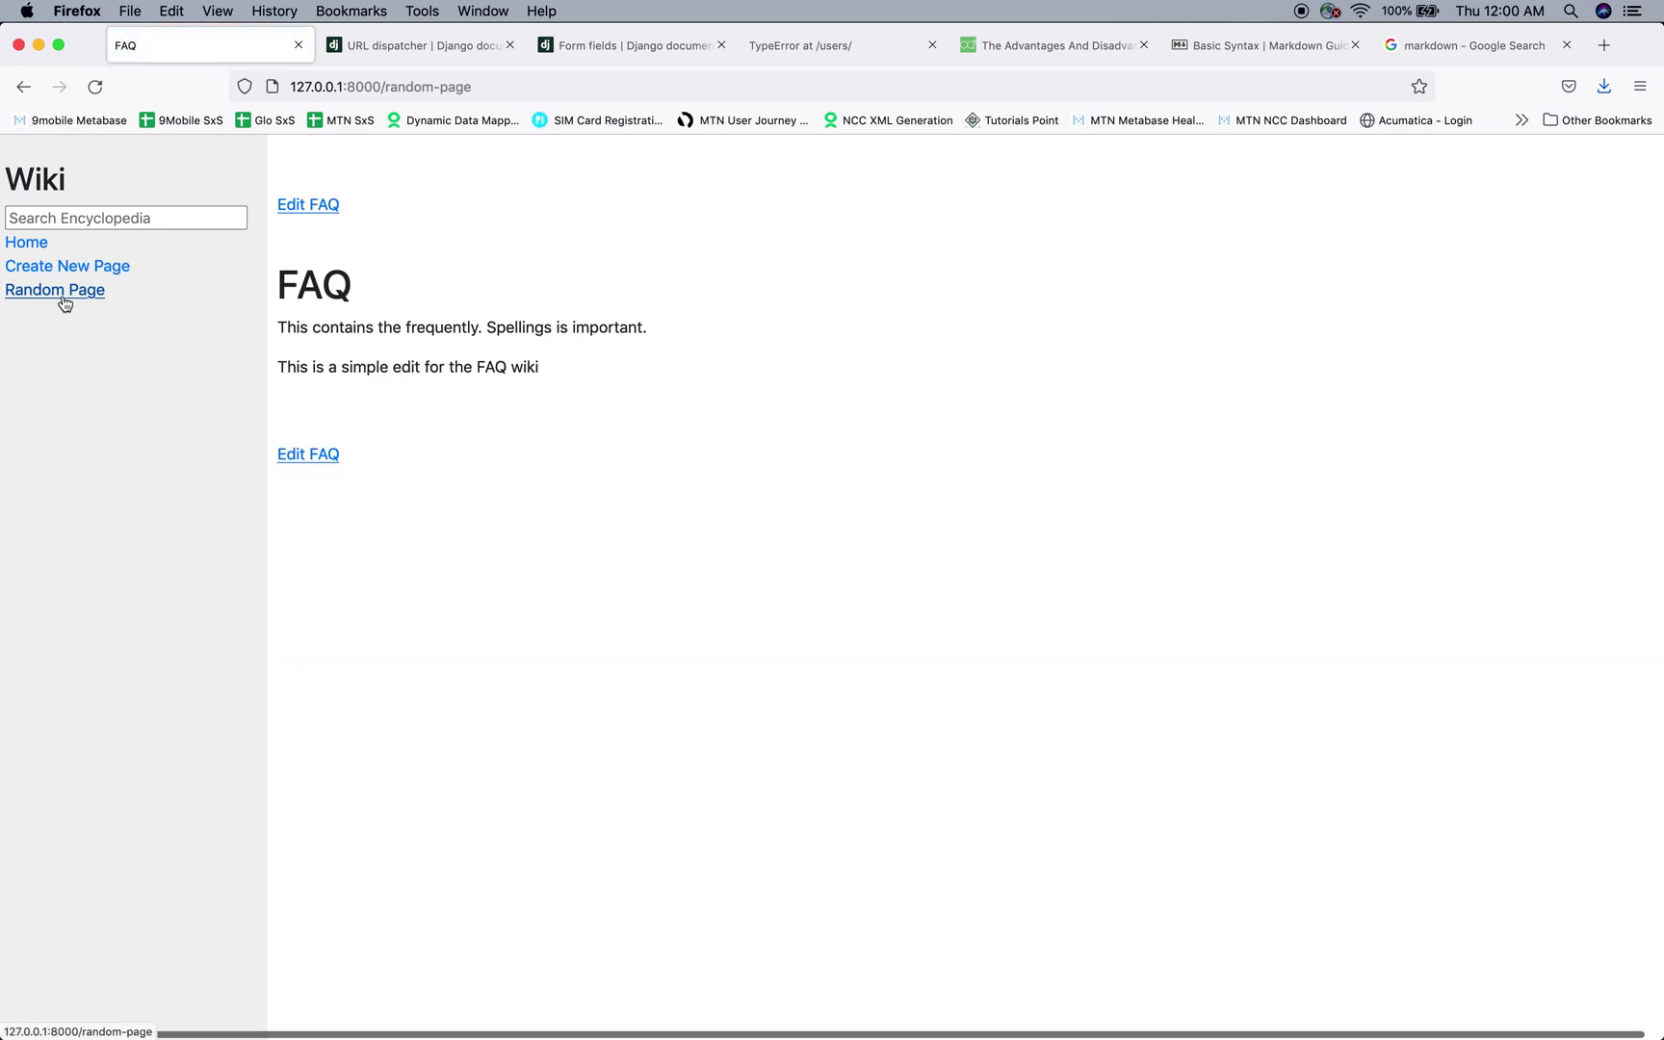
- Open the Nigeria entry from the wiki list for editing and inspect its Markdown heading, bold and list markers
click(27, 242)
click(337, 371)
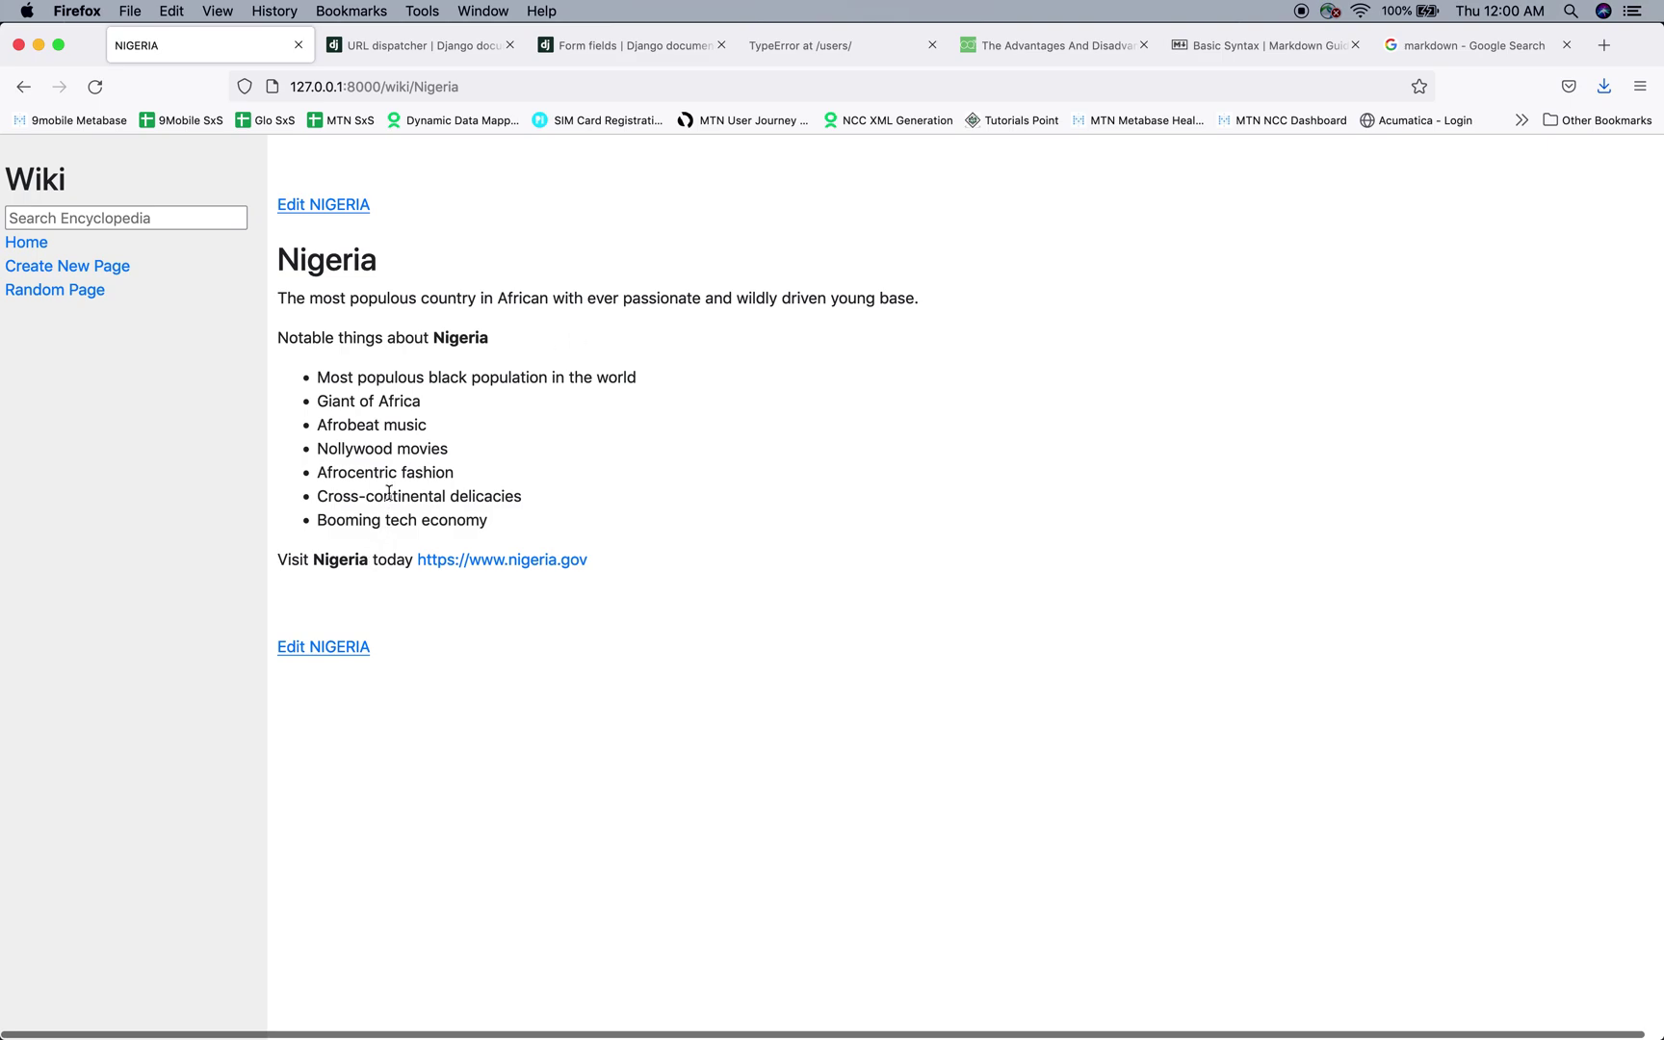
click(338, 205)
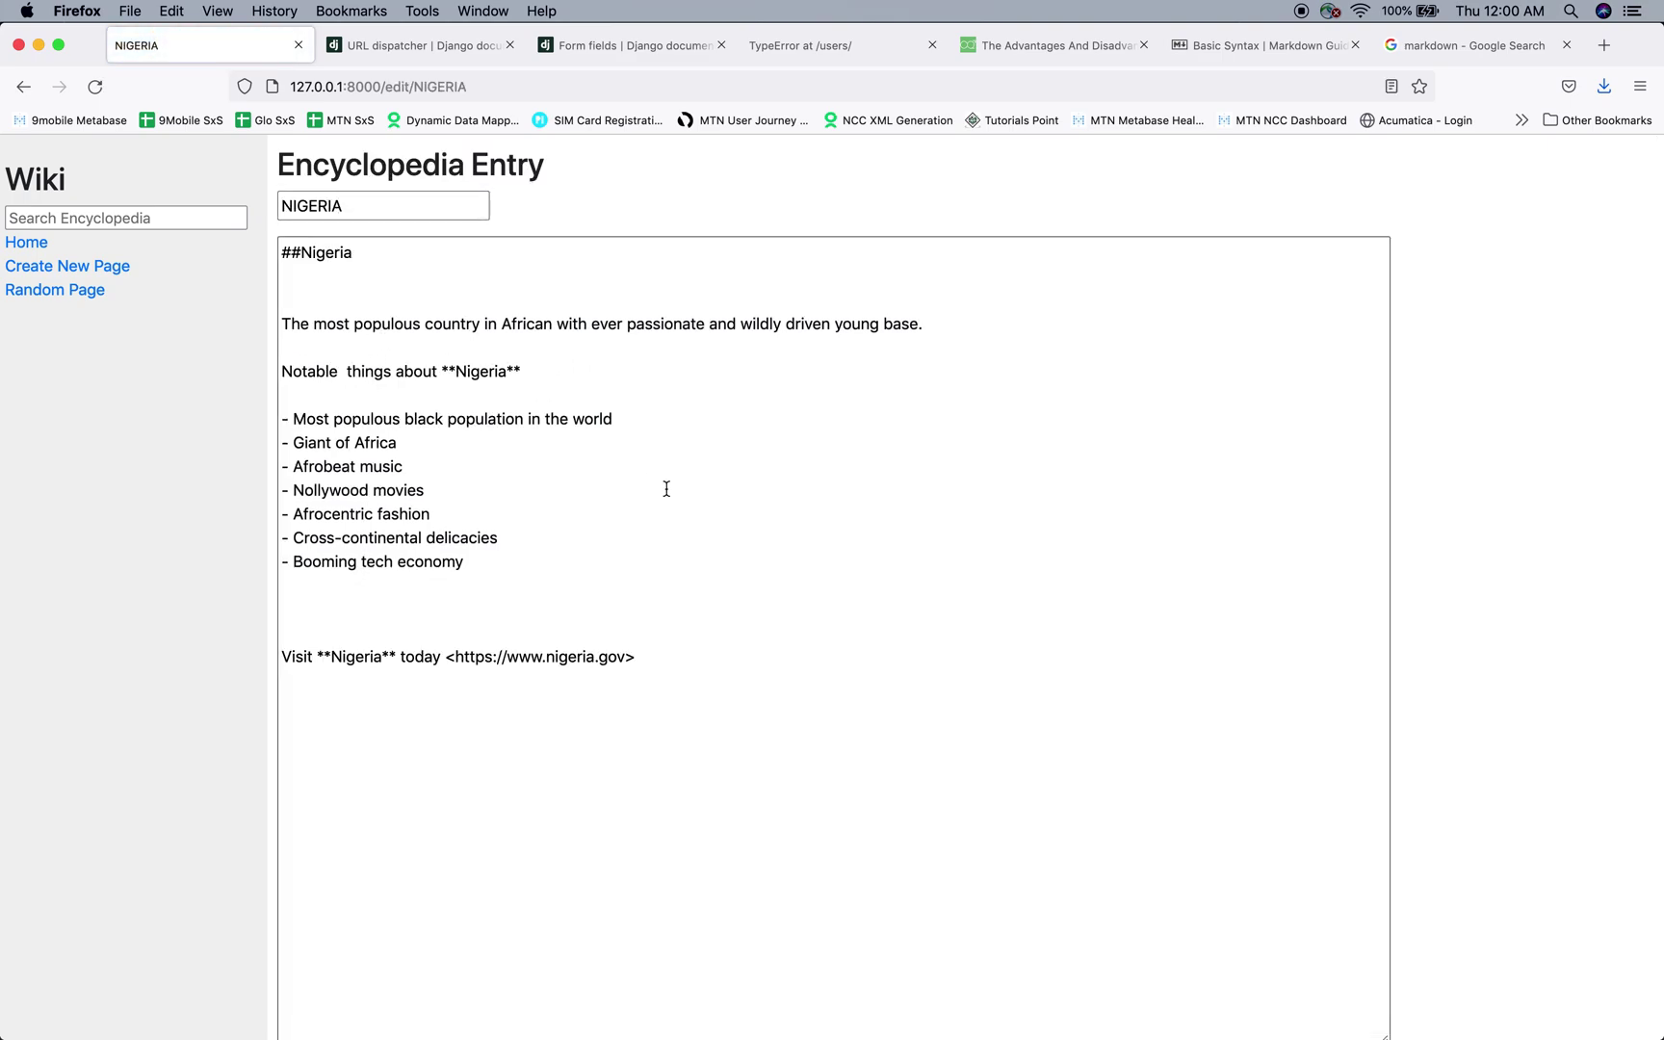
drag(285, 258, 298, 260)
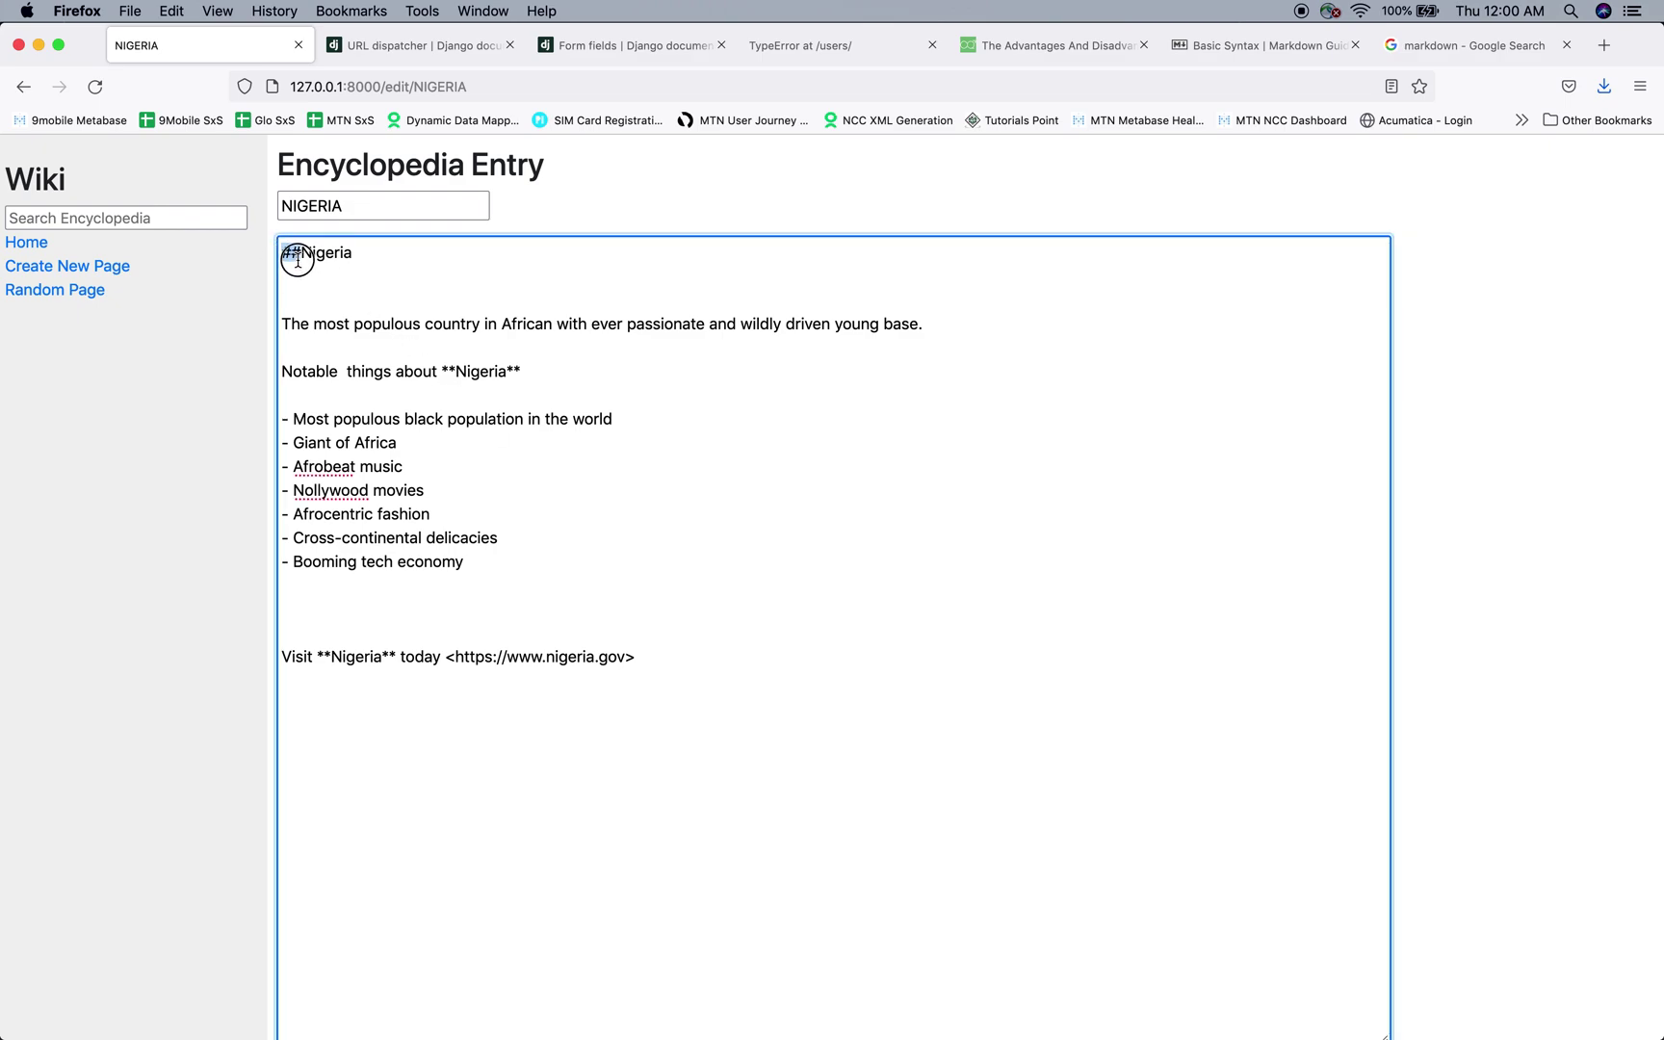
click(289, 427)
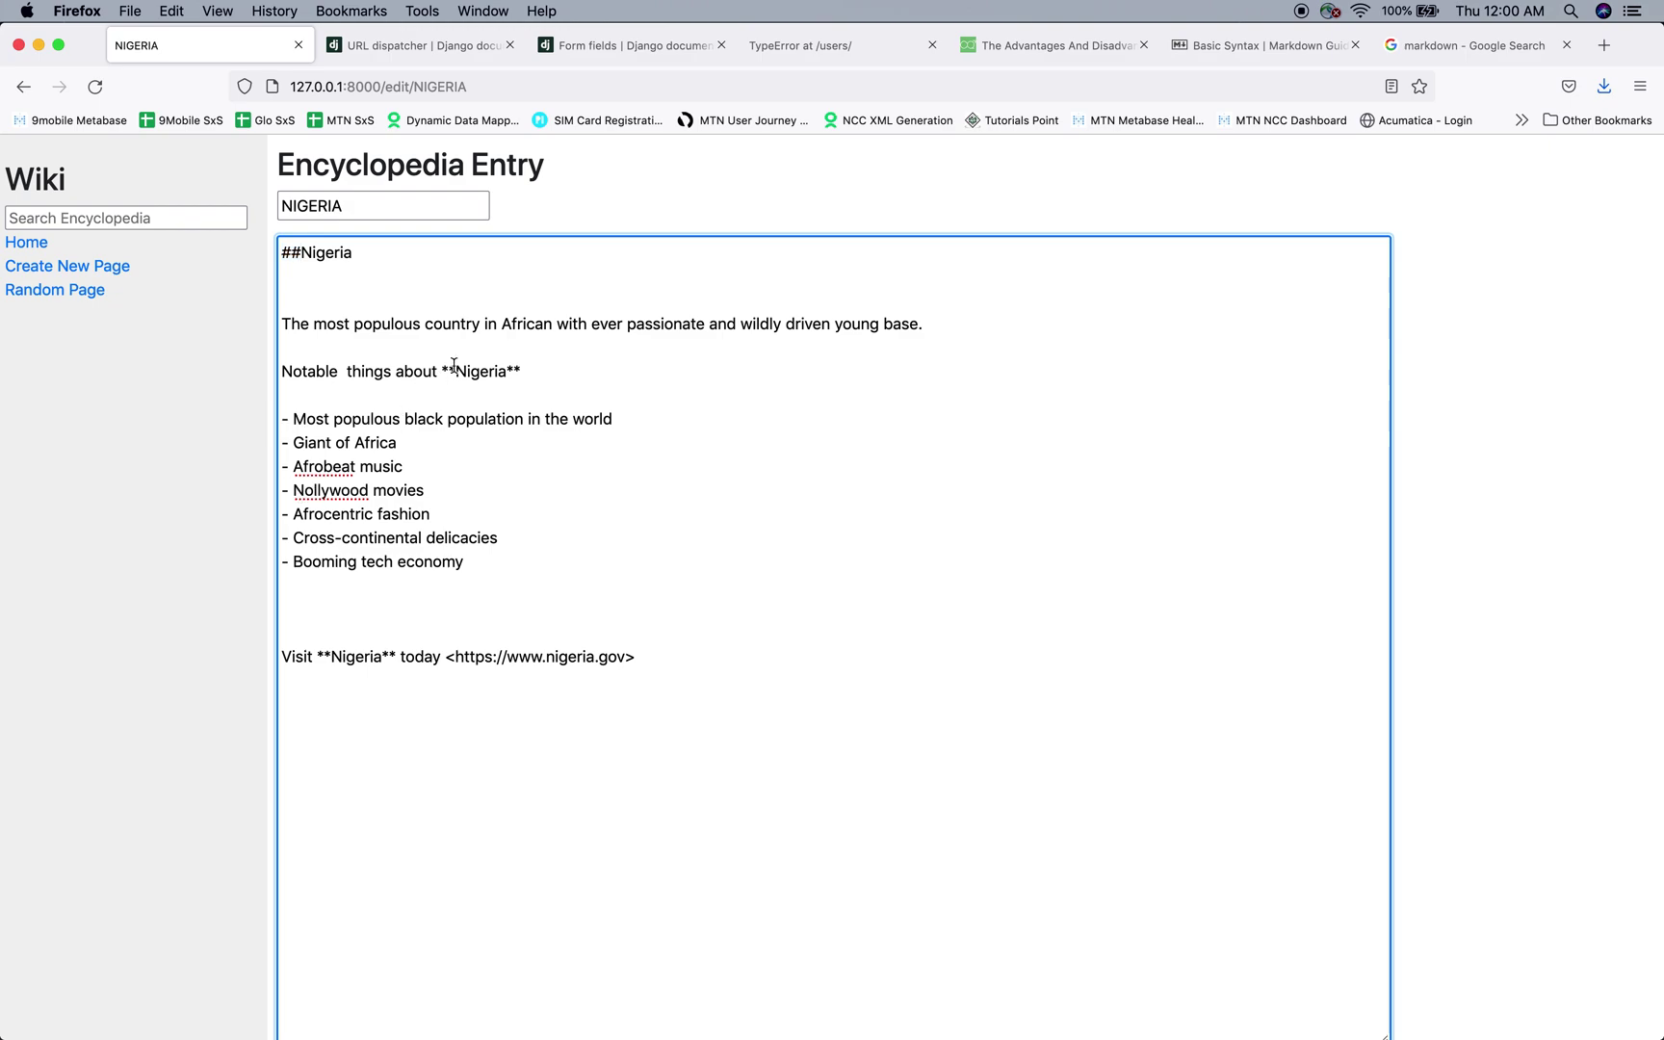
- Look over the rest of the Nigeria edit form, leave it unsaved, and reopen the rendered Nigeria entry from the wiki list
scroll(447, 681, down, 3)
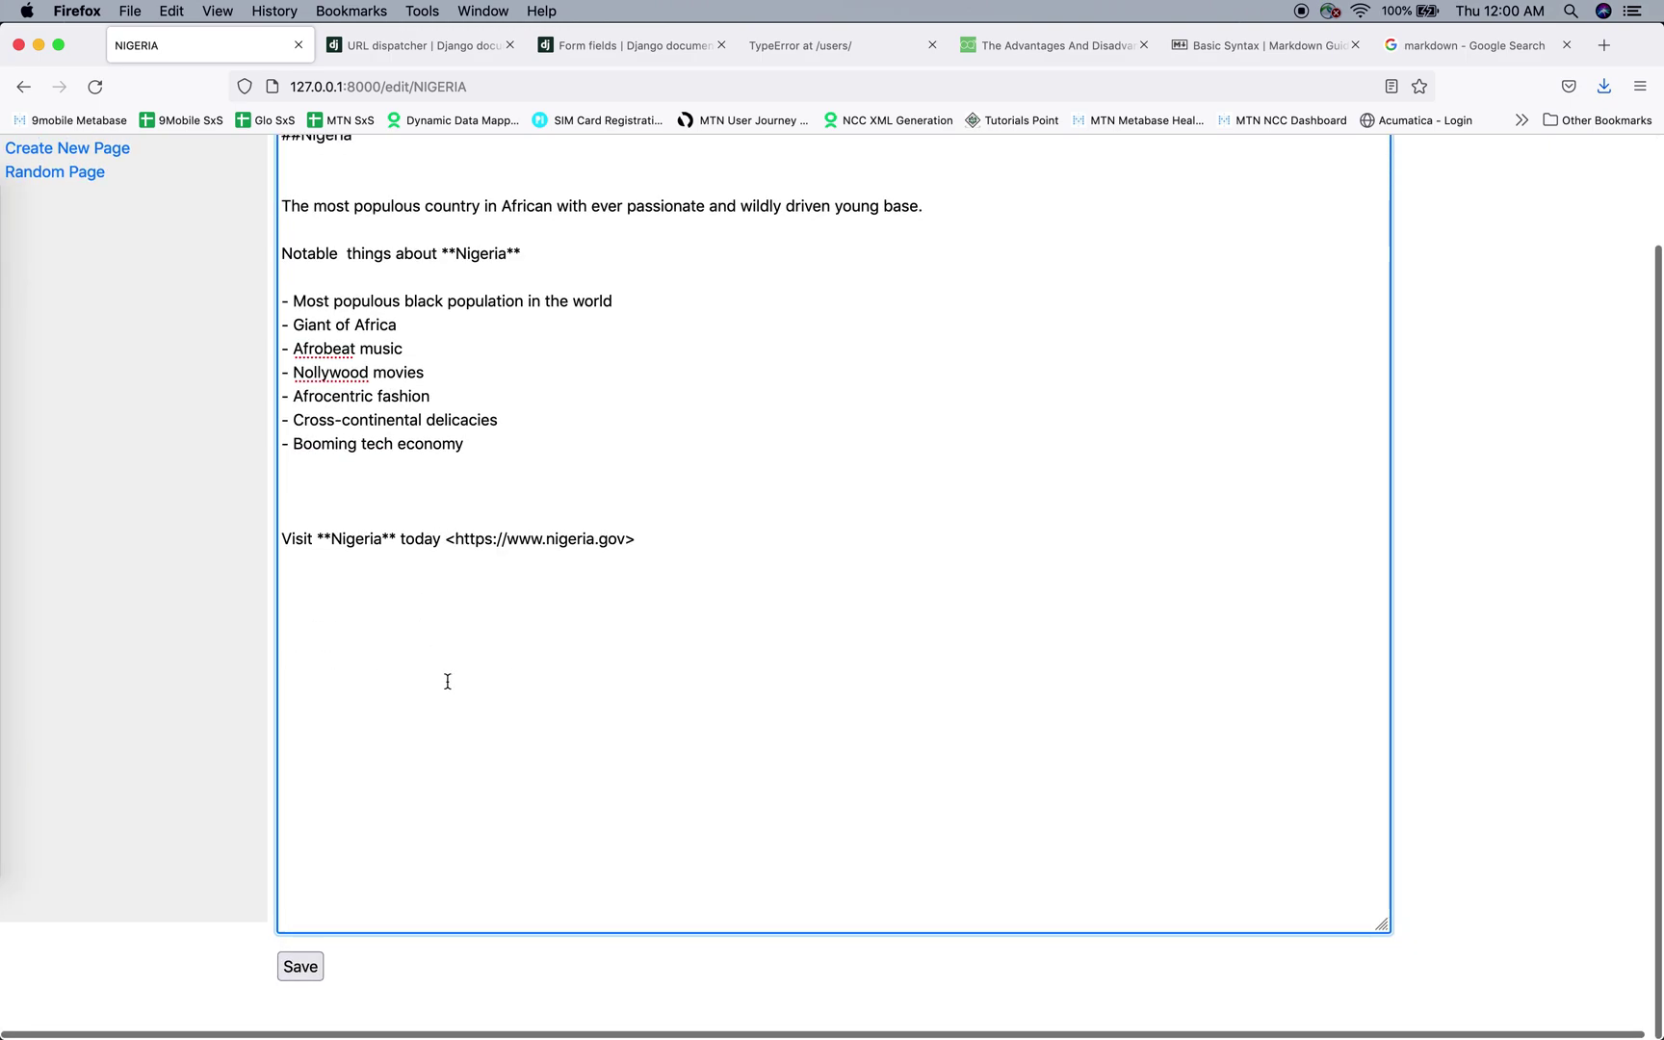
scroll(149, 241, up, 3)
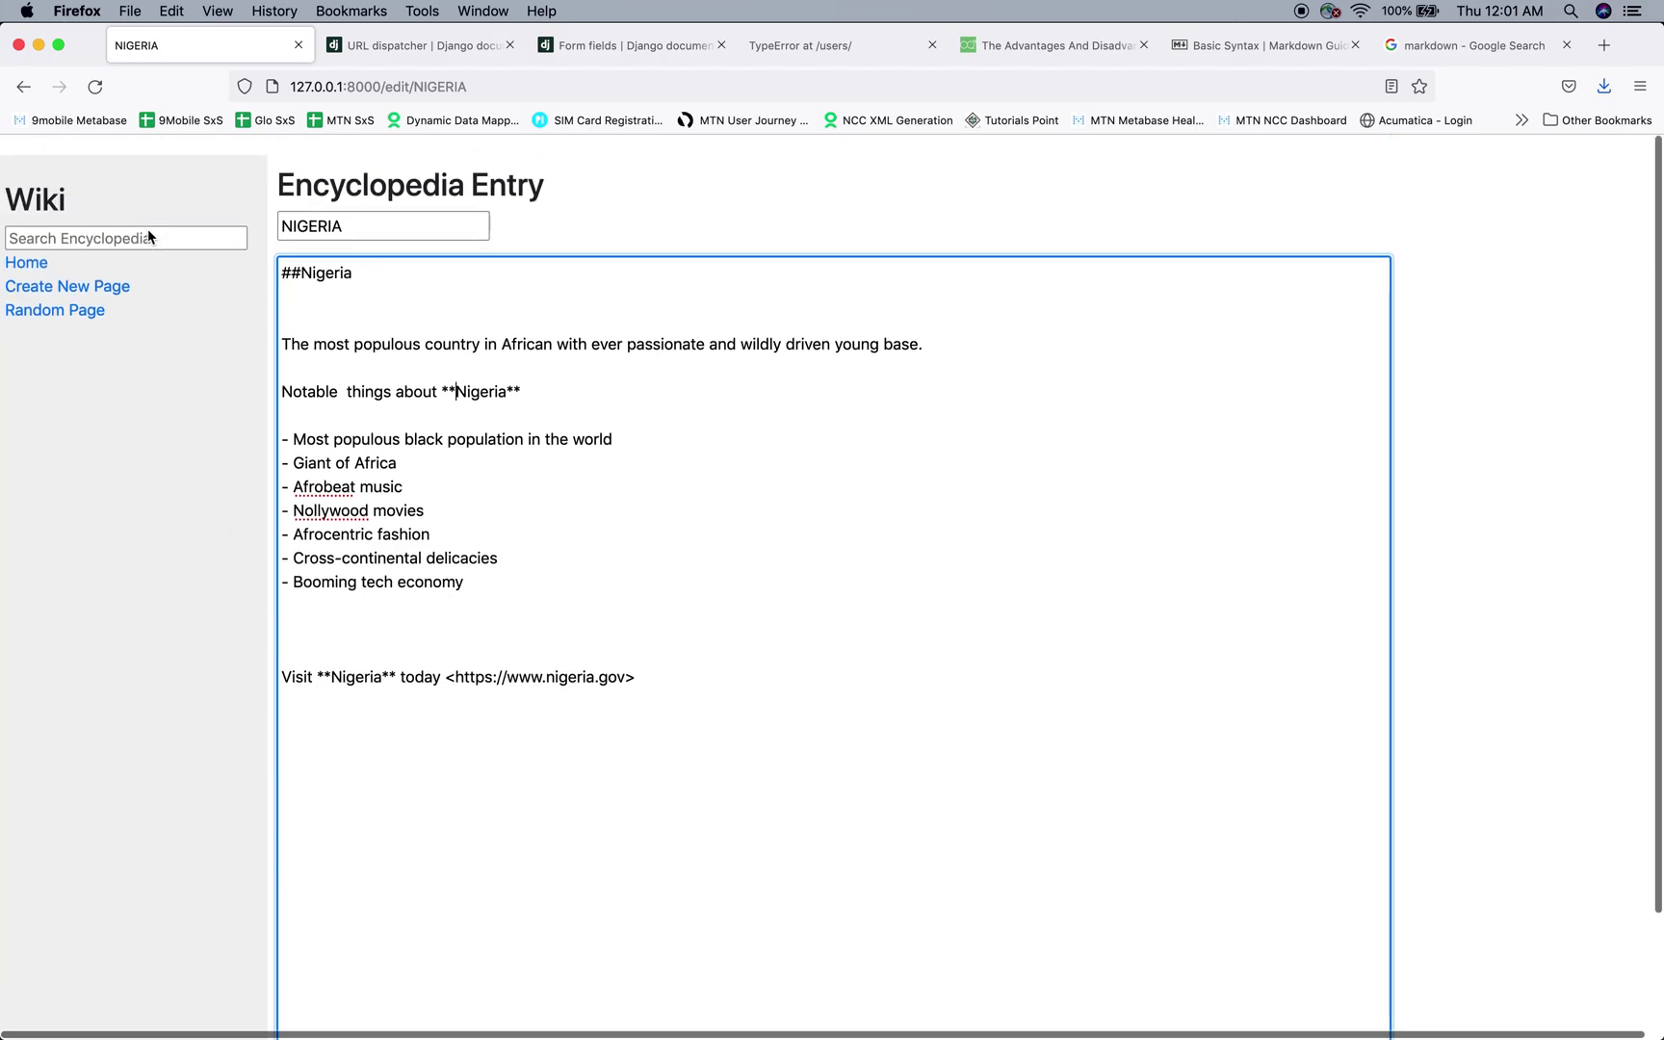
click(34, 243)
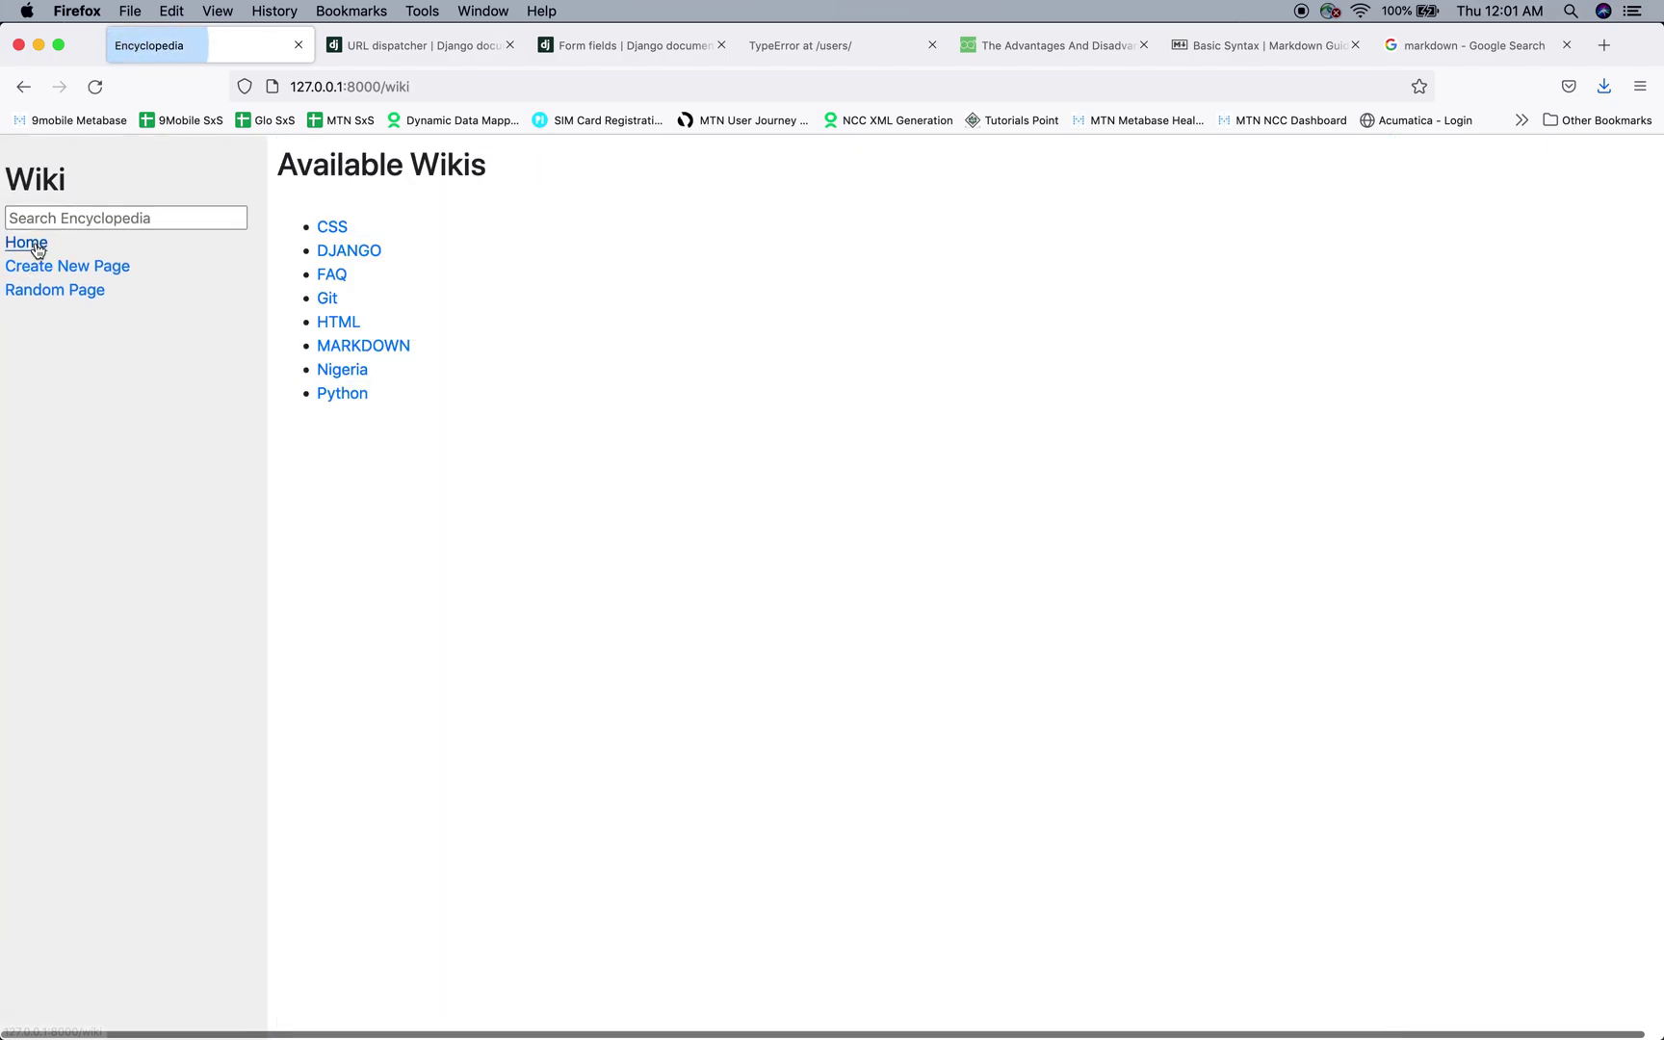
click(355, 372)
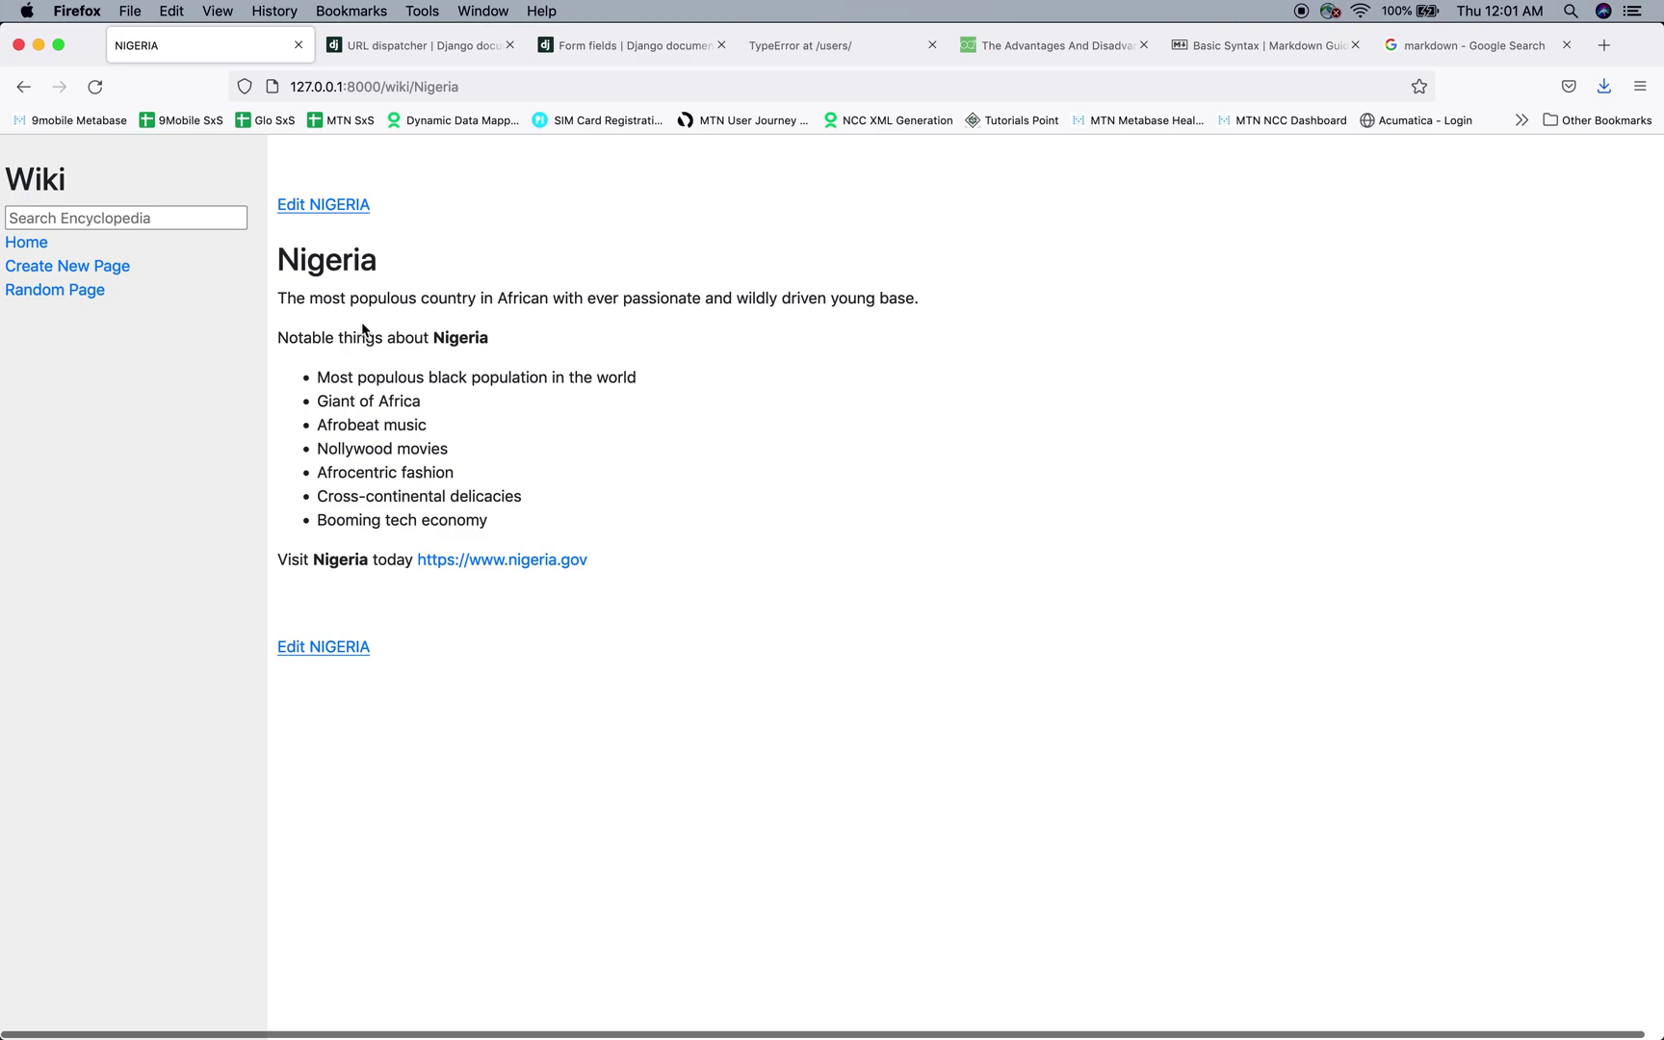